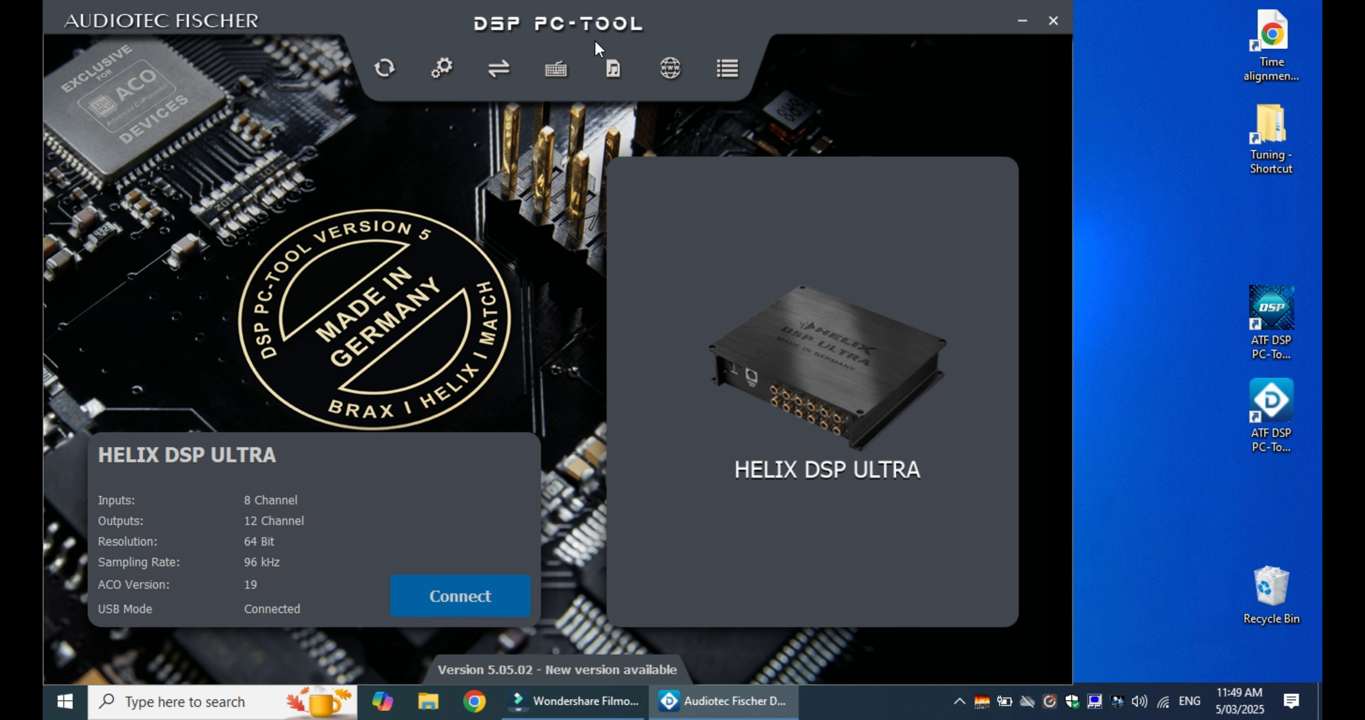
- Open the sound files' RTA - Real-Time Analyzer folder, show the full pink noise file names, and close the folder
{"action": "left_click", "coordinate": [614, 70]}
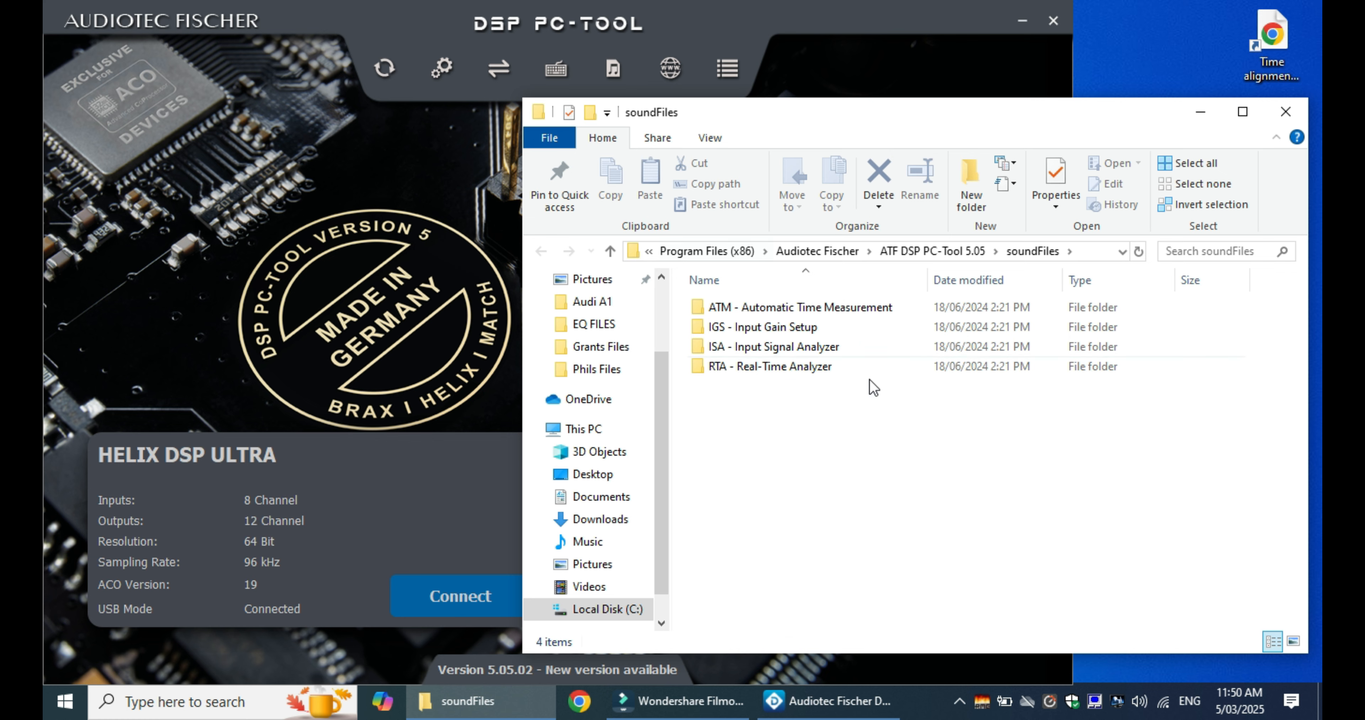
{"action": "double_click", "coordinate": [767, 368]}
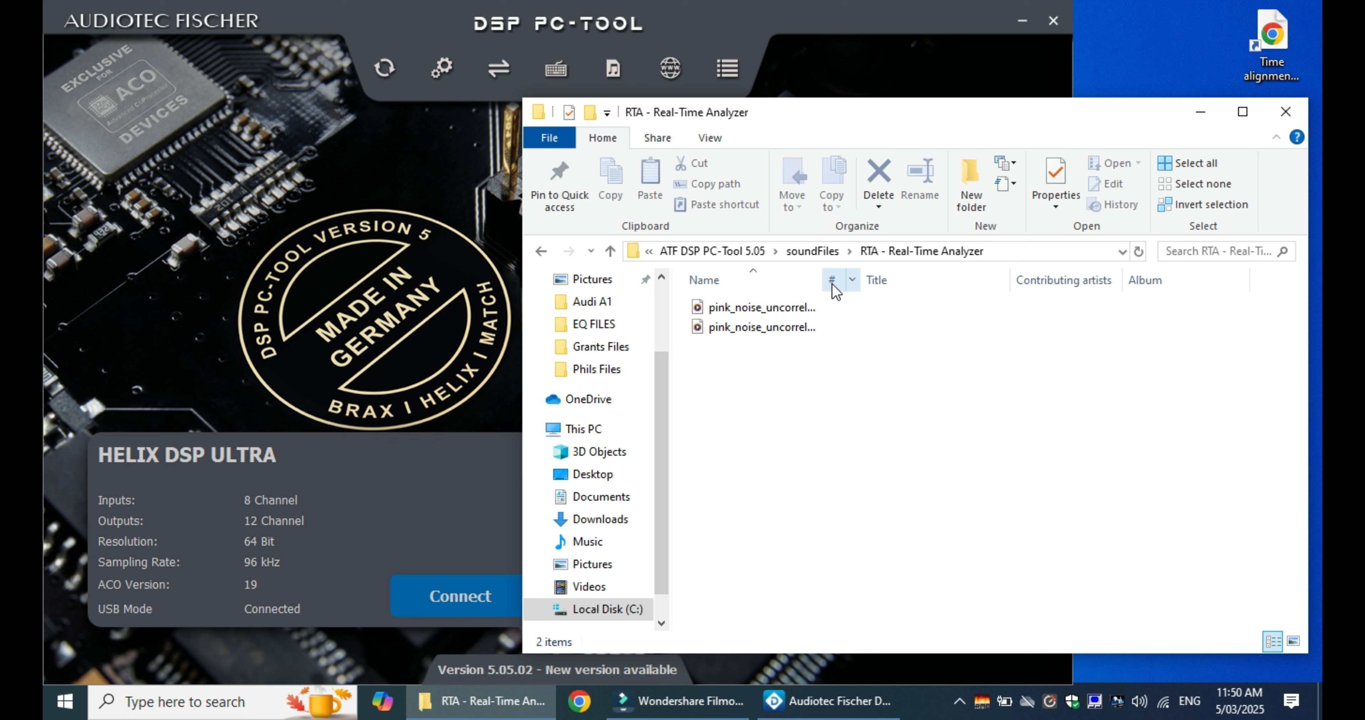
{"action": "left_click_drag", "start_coordinate": [826, 283], "coordinate": [855, 281]}
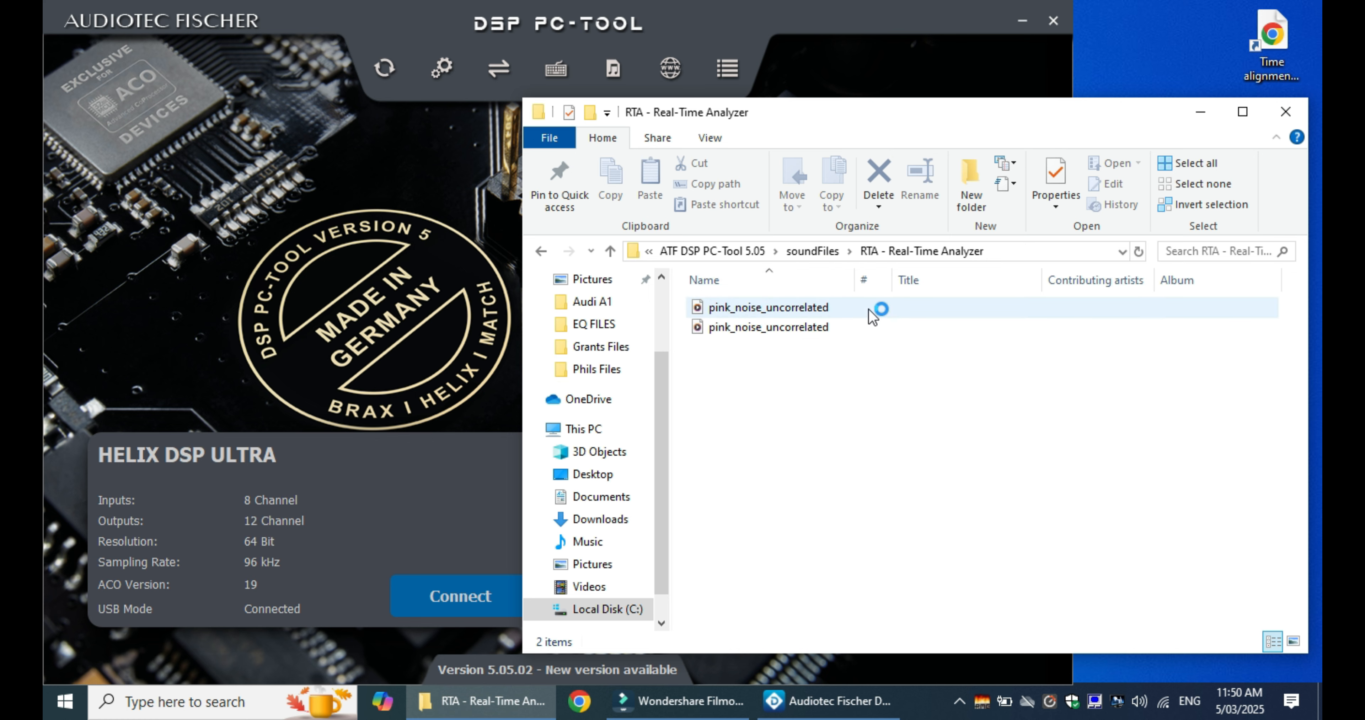
{"action": "left_click", "coordinate": [1292, 108]}
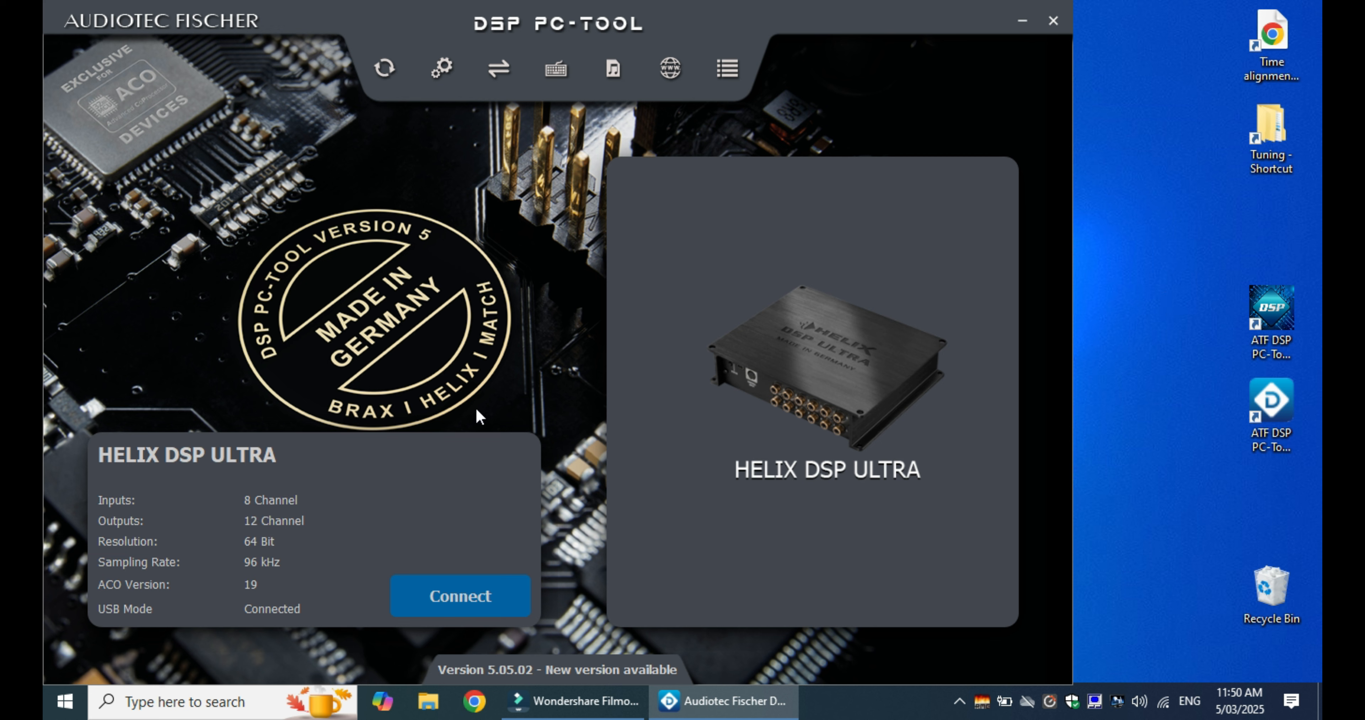
{"action": "left_click", "coordinate": [472, 593]}
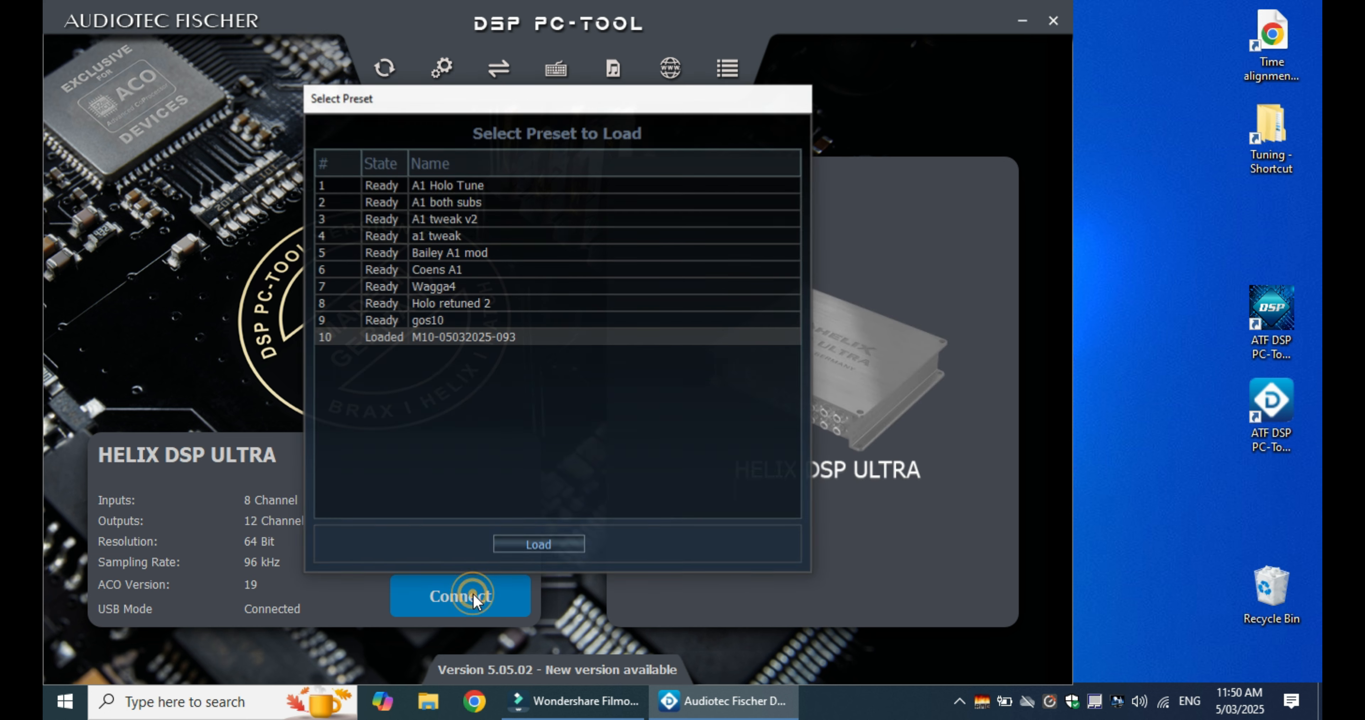
{"action": "left_click", "coordinate": [571, 543]}
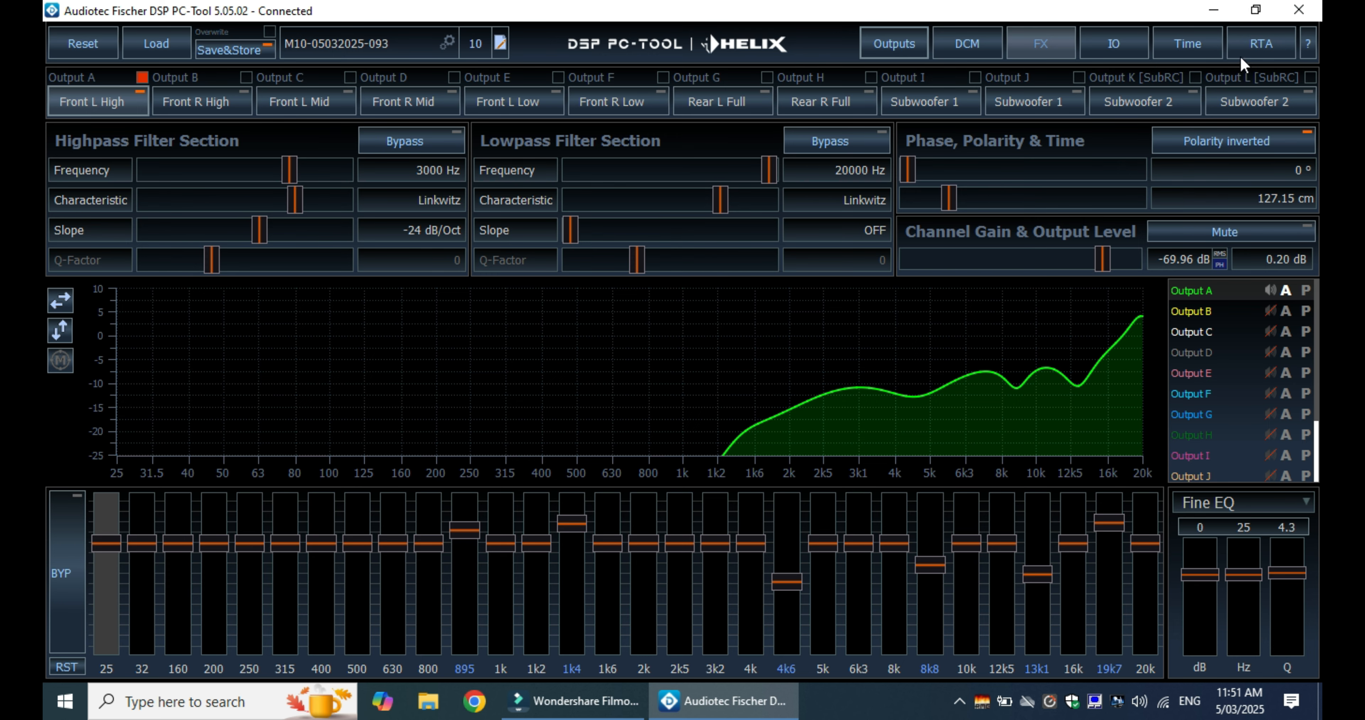
{"action": "left_click", "coordinate": [1252, 47]}
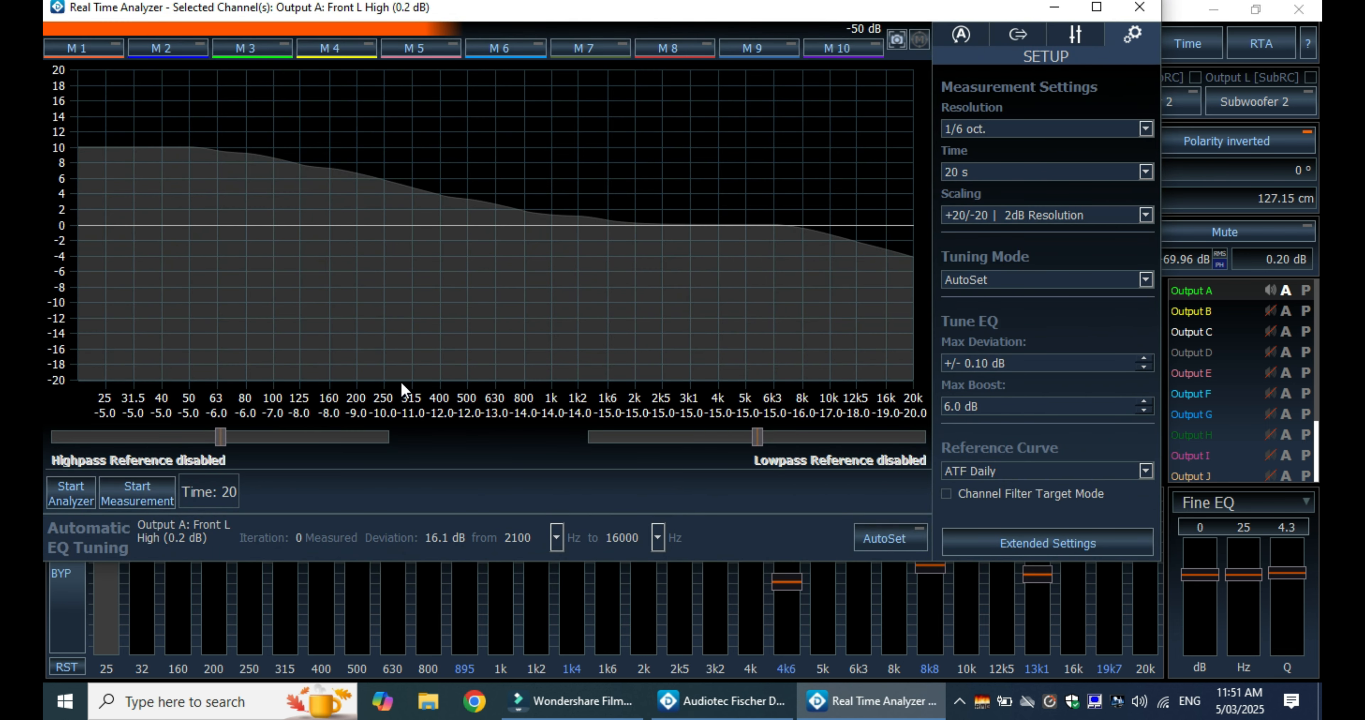
{"action": "left_click", "coordinate": [1132, 10]}
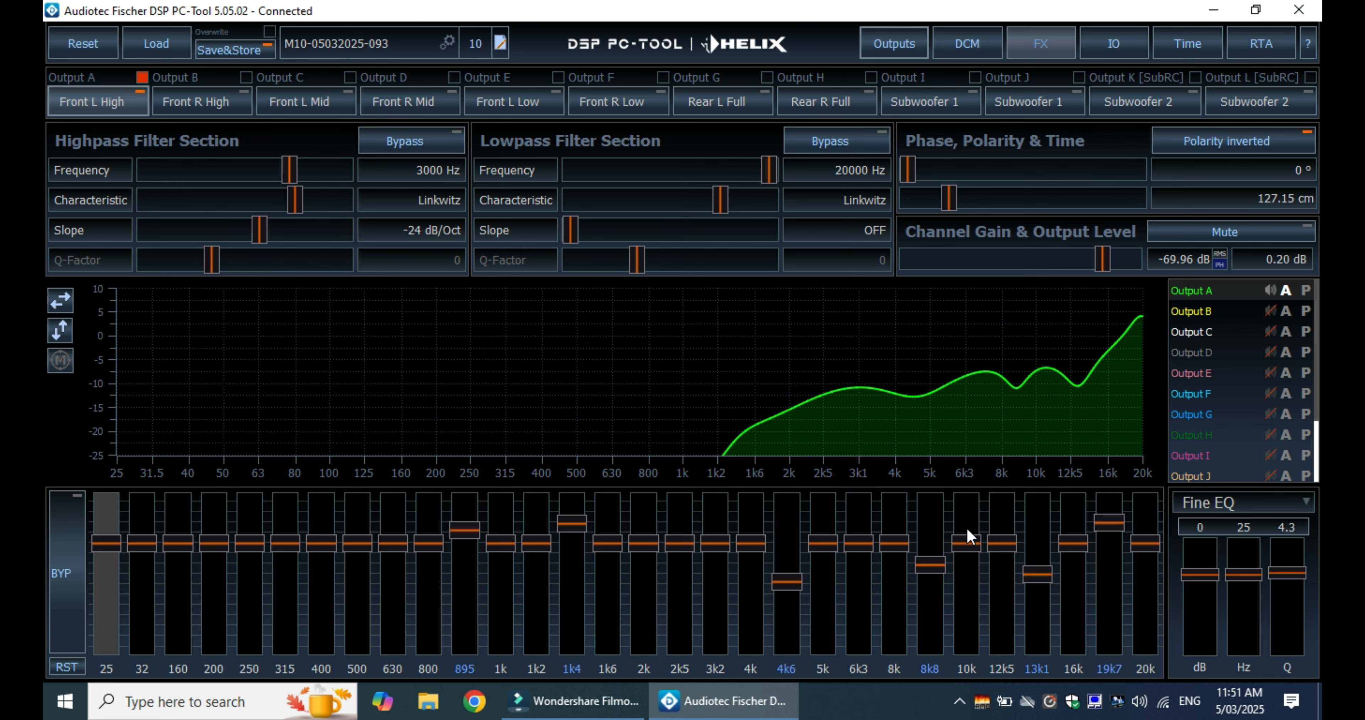
- Reset the output equalizer and the output channel gain of the device
{"action": "left_click", "coordinate": [72, 42]}
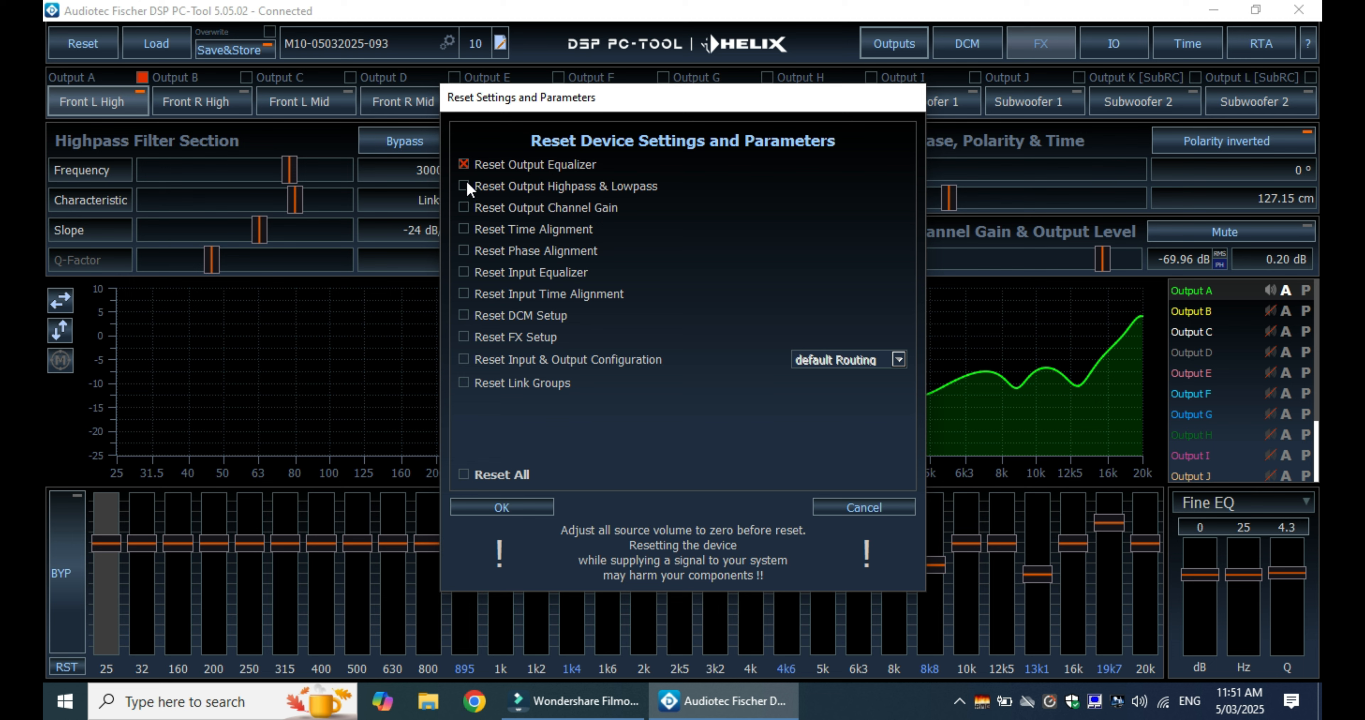
{"action": "left_click", "coordinate": [464, 206]}
{"action": "left_click", "coordinate": [549, 508]}
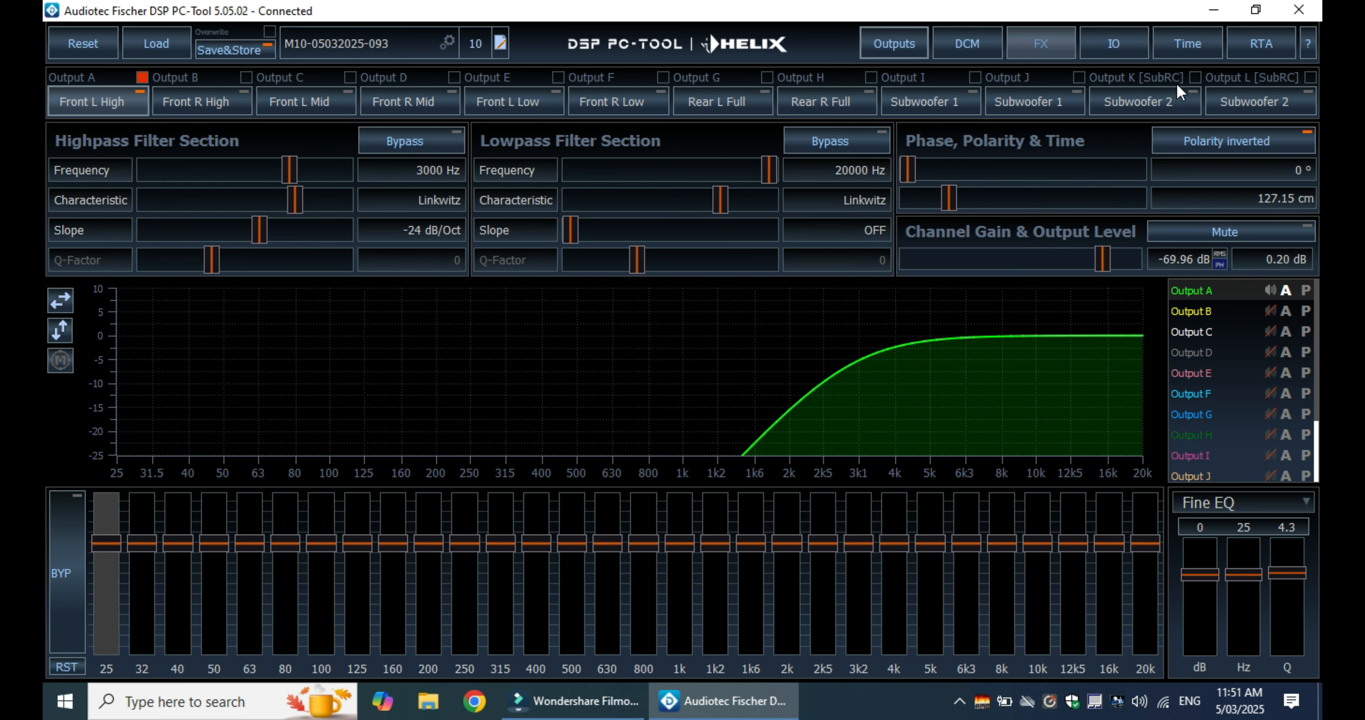
- Check the second subwoofer's output settings and the PC-Tool configuration, returning to the Front L High output
{"action": "left_click", "coordinate": [1145, 112]}
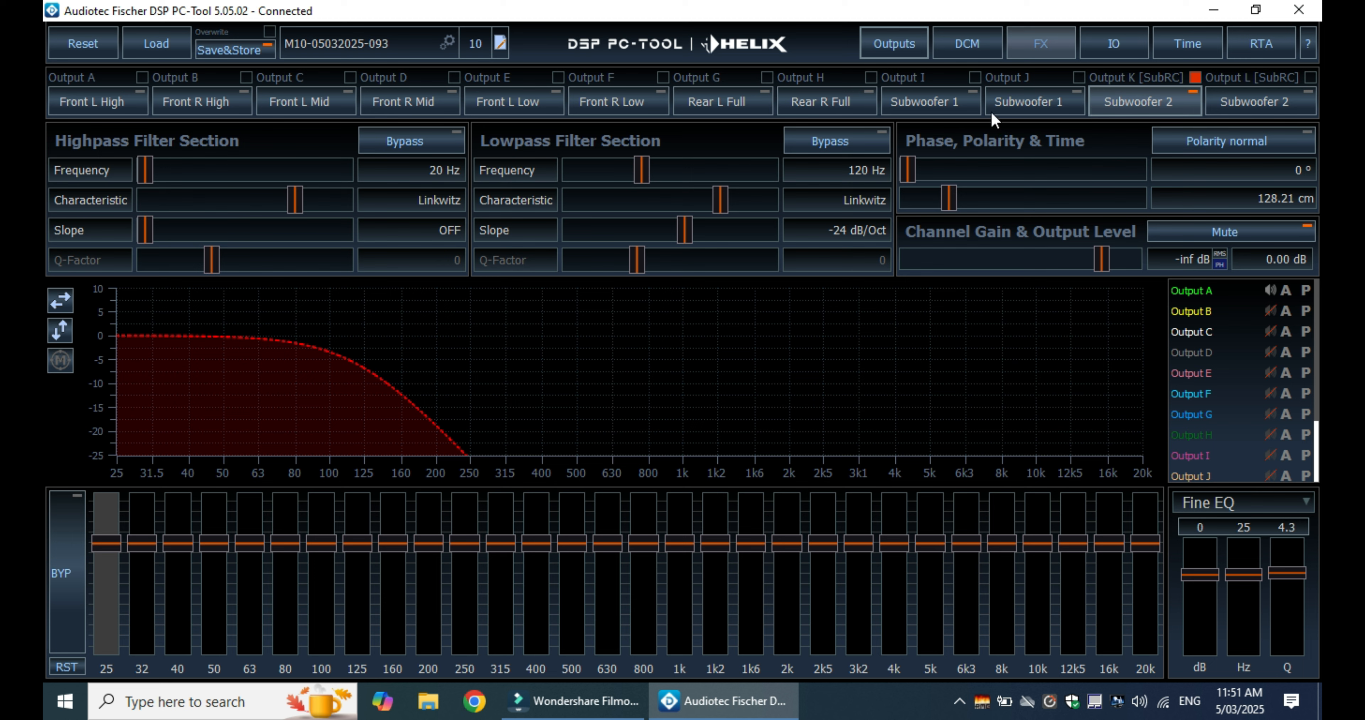
{"action": "left_click", "coordinate": [113, 107]}
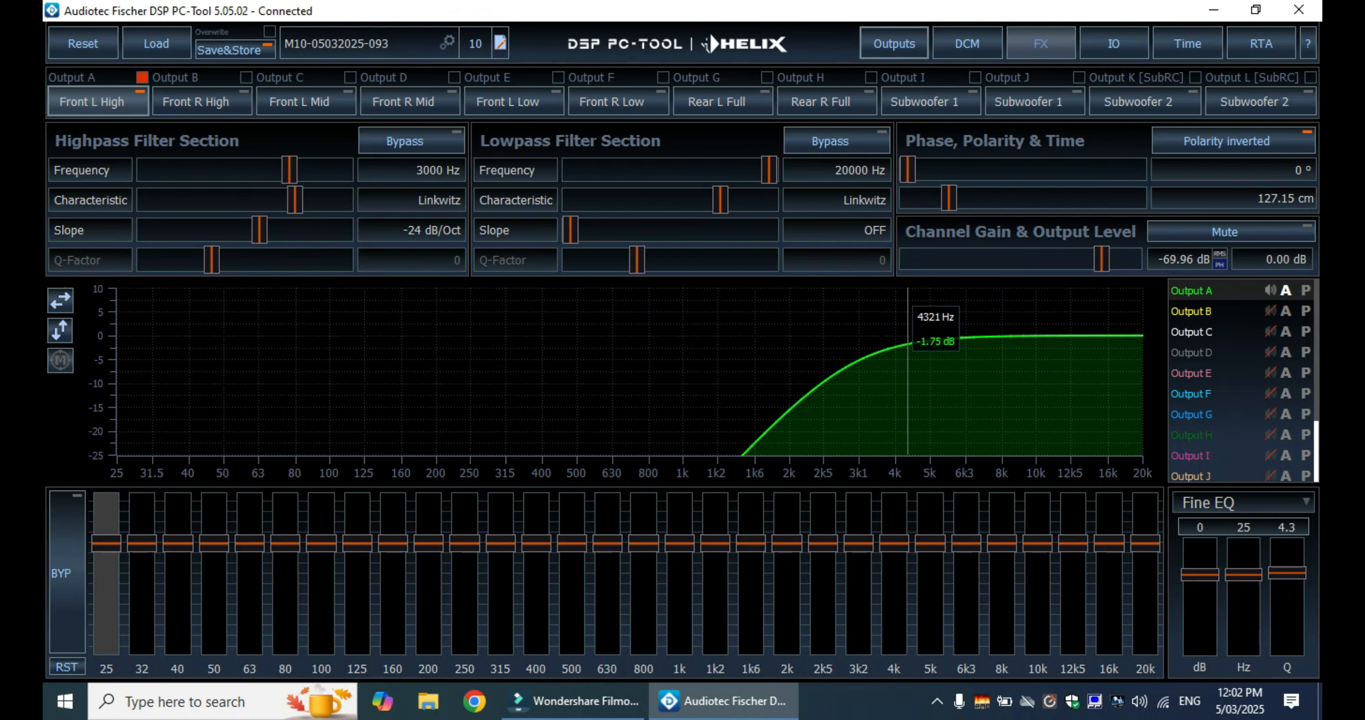
{"action": "left_click", "coordinate": [966, 51]}
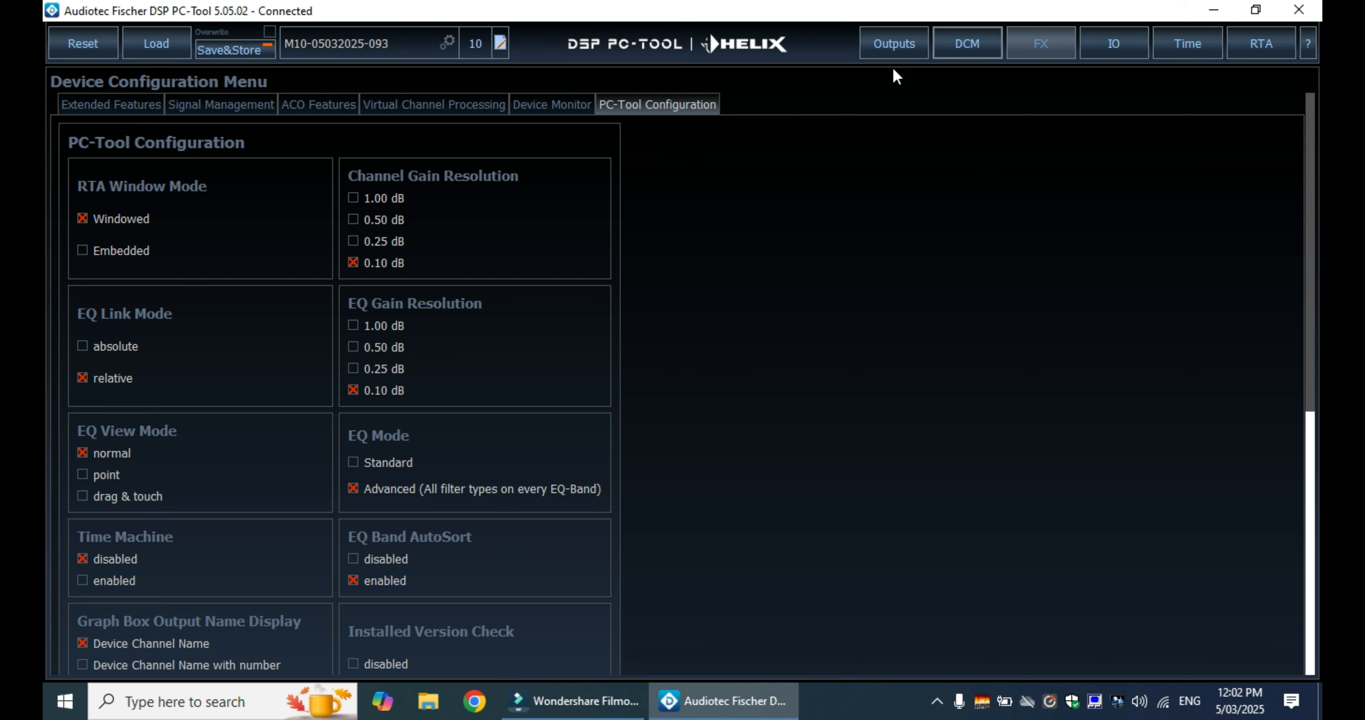
{"action": "left_click", "coordinate": [895, 44]}
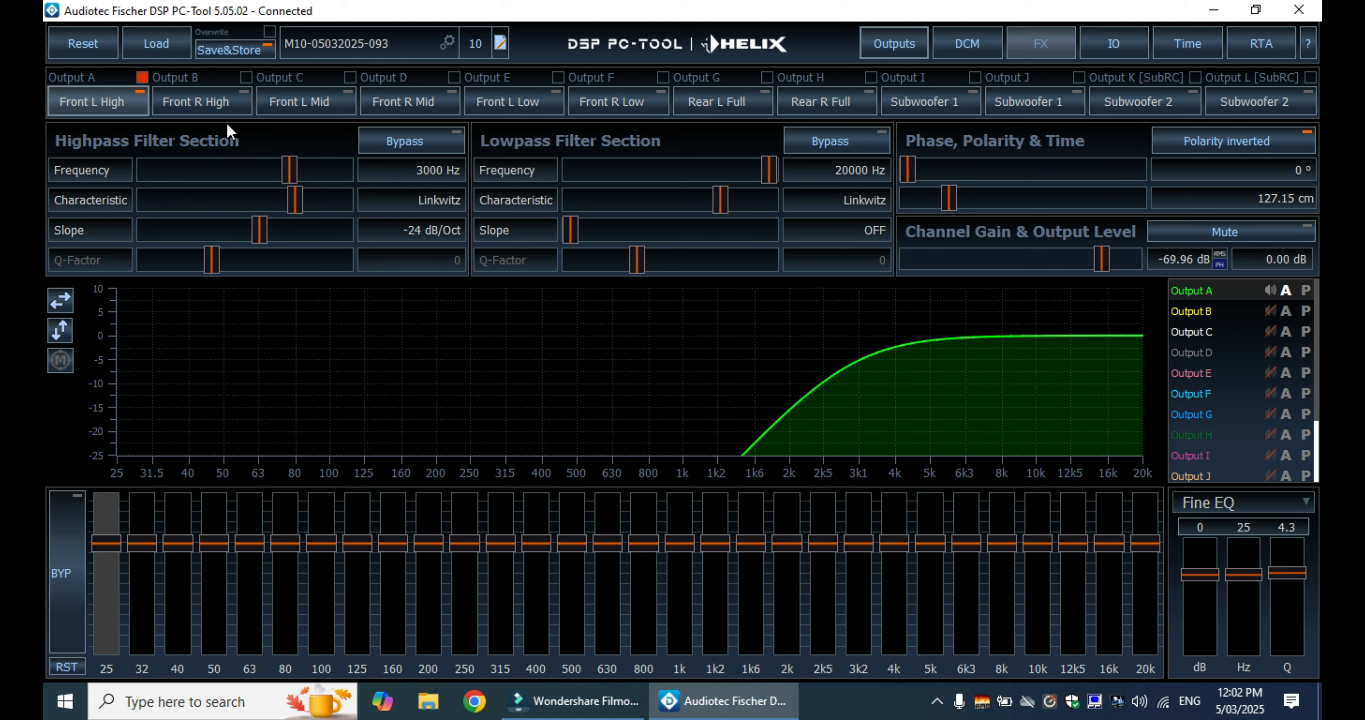
- Review the crossover settings of the outputs from Front R High through Rear L Full, and return to Front L High
{"action": "left_click", "coordinate": [185, 103]}
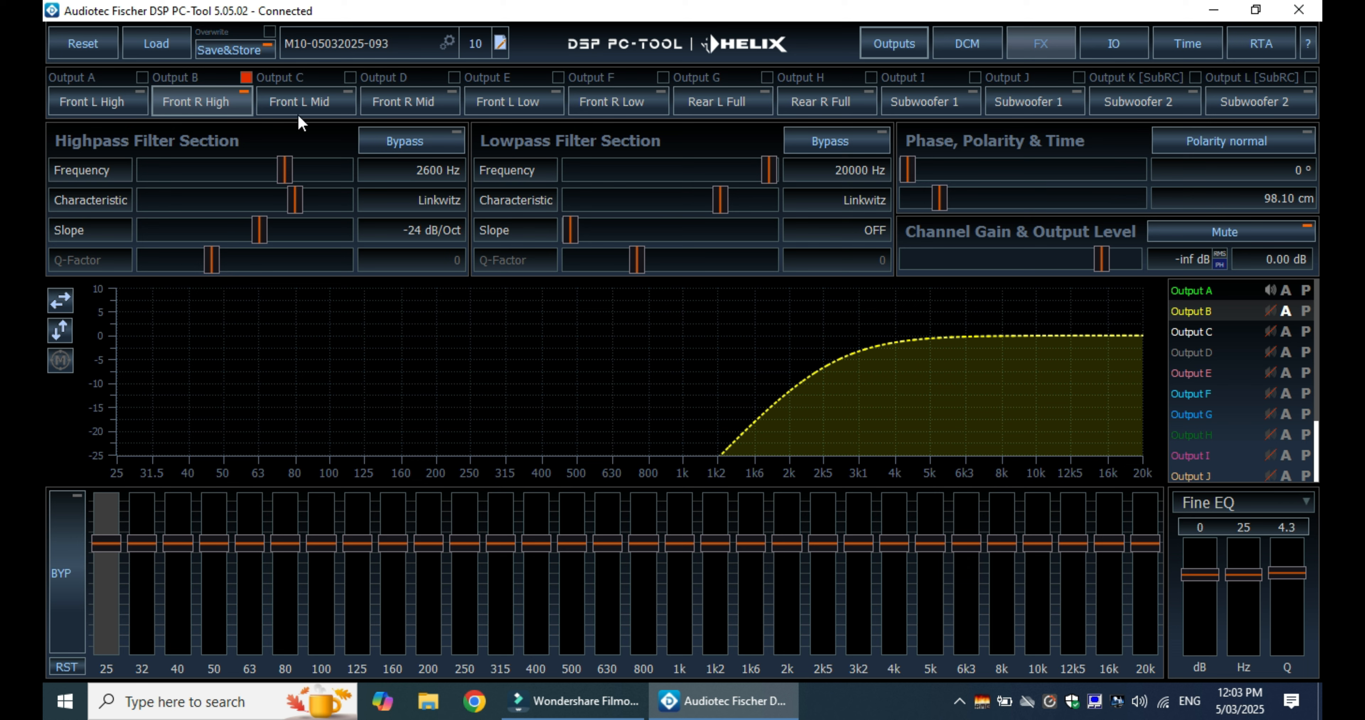
{"action": "left_click", "coordinate": [317, 98]}
{"action": "left_click", "coordinate": [390, 96]}
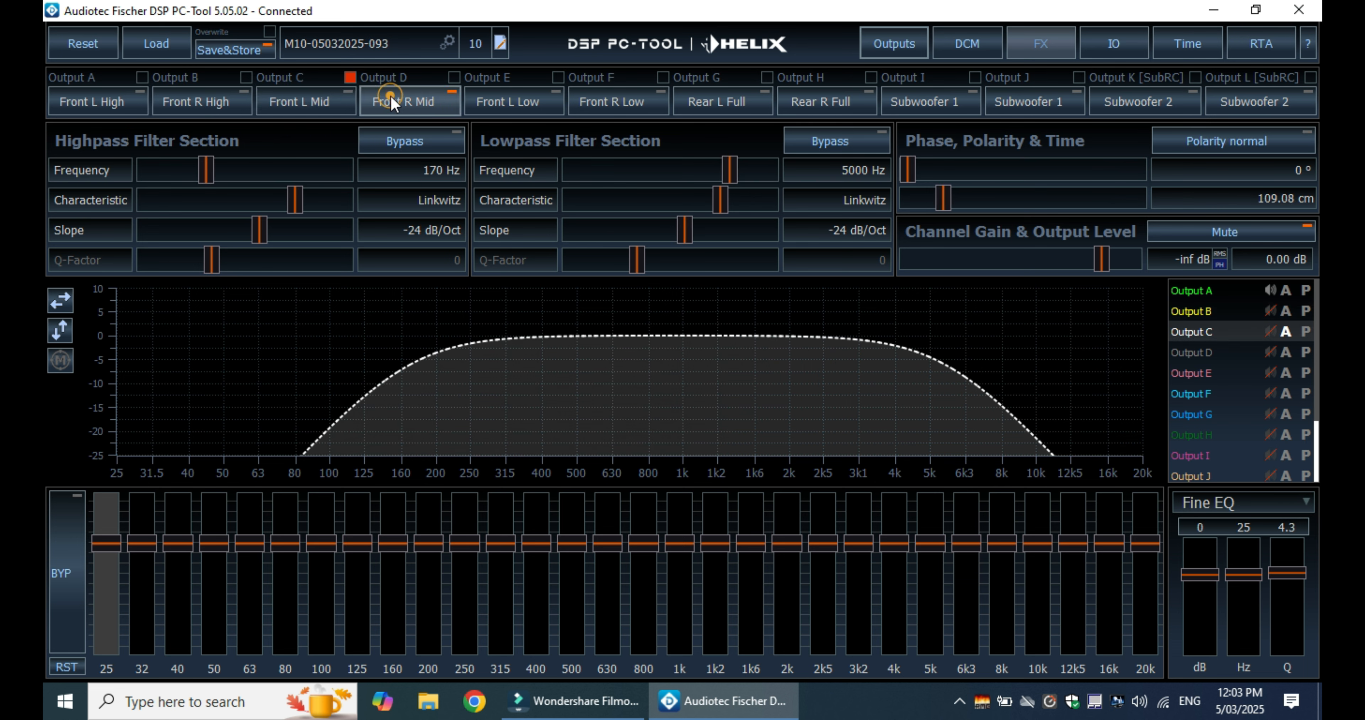
{"action": "left_click", "coordinate": [523, 101]}
{"action": "left_click", "coordinate": [635, 106]}
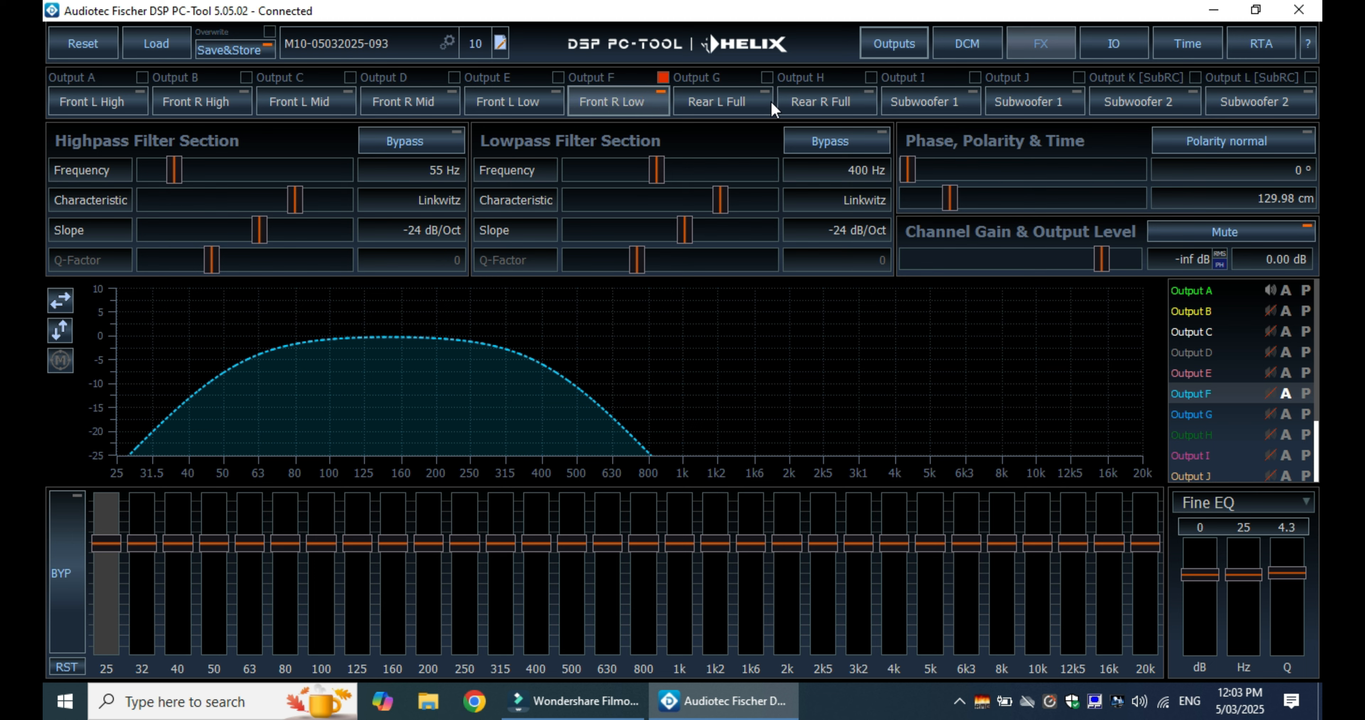
{"action": "left_click", "coordinate": [735, 102]}
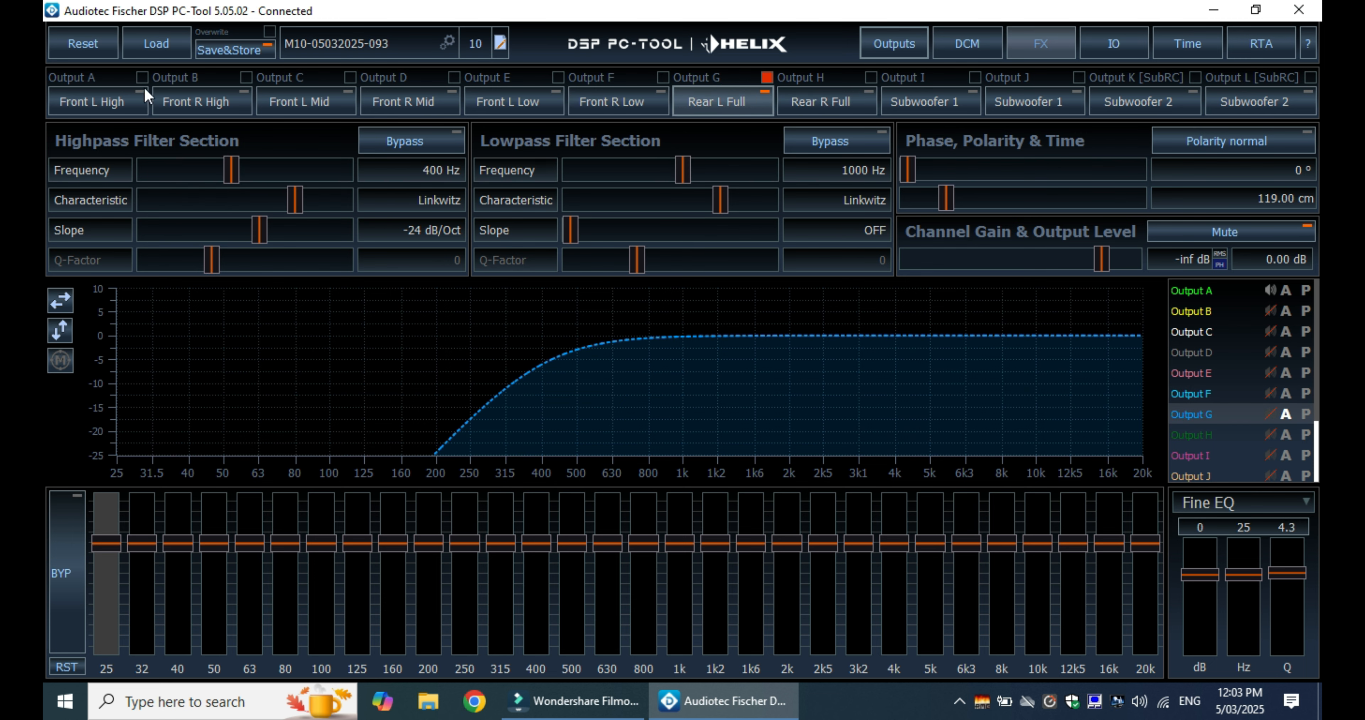
{"action": "left_click", "coordinate": [92, 93]}
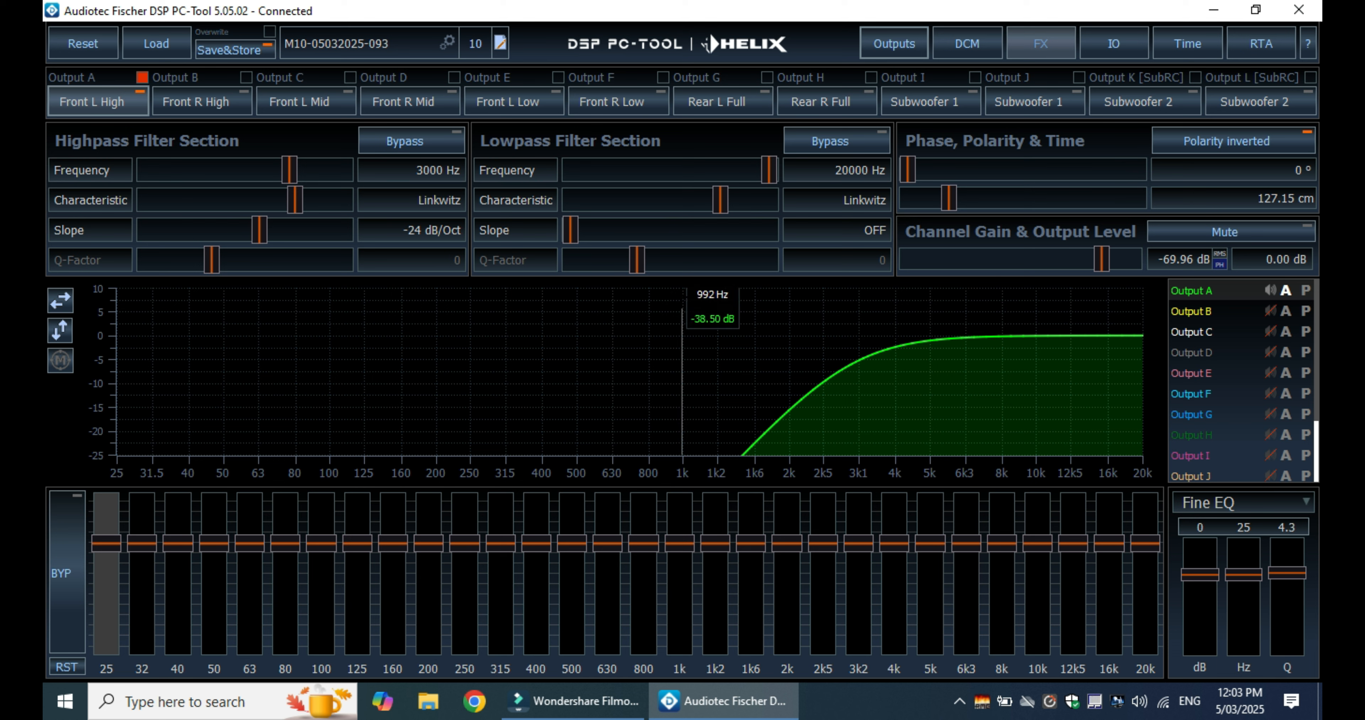
- Review the crossover settings of the front low, rear full and Subwoofer 1 outputs
{"action": "left_click", "coordinate": [545, 111]}
{"action": "left_click", "coordinate": [603, 103]}
{"action": "left_click", "coordinate": [747, 112]}
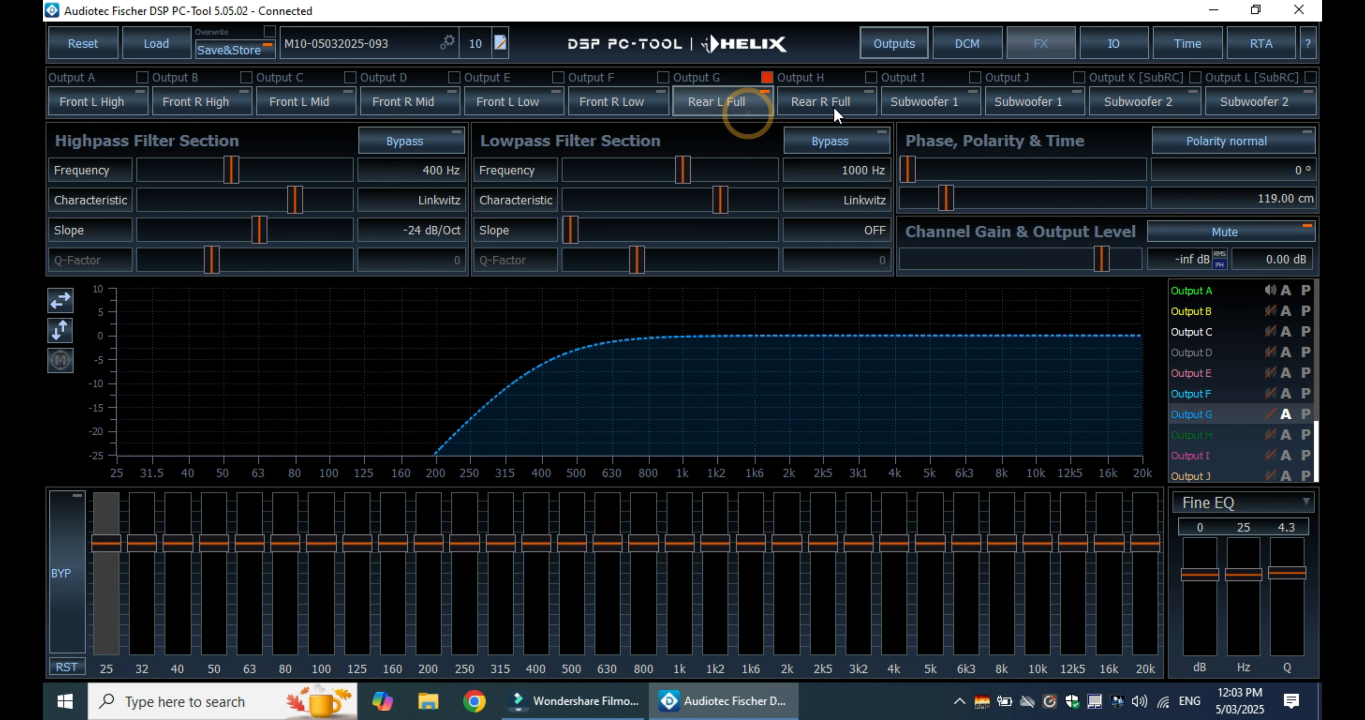
{"action": "left_click", "coordinate": [836, 113]}
{"action": "left_click", "coordinate": [975, 109]}
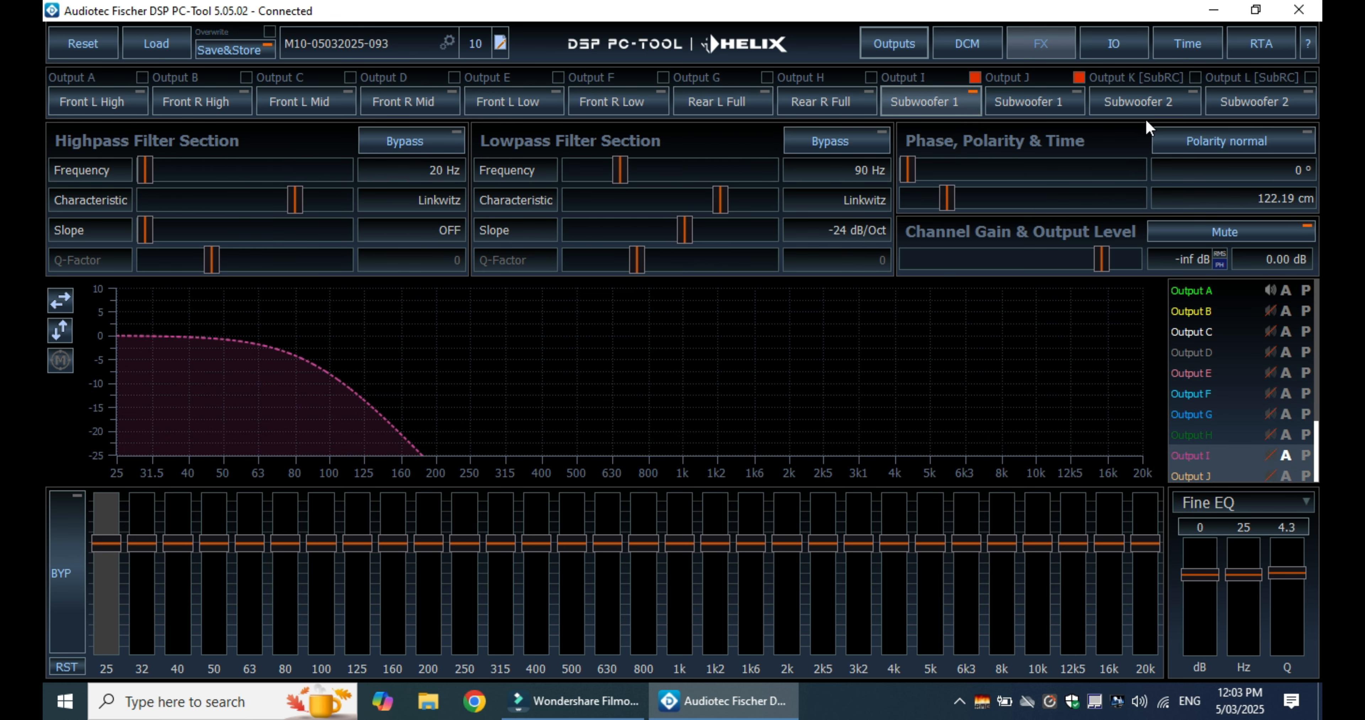
- Compare the filter settings of Front L High and Front R High, ending on Front L High
{"action": "left_click", "coordinate": [110, 86]}
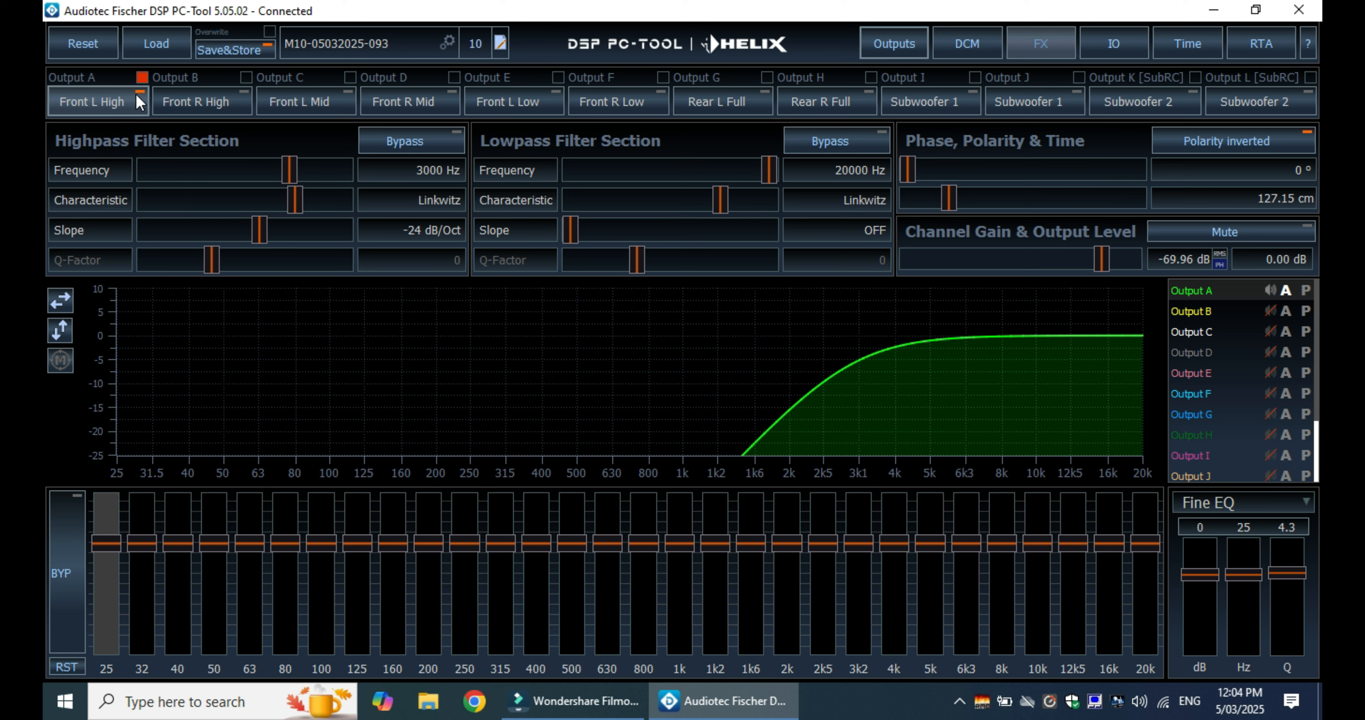
{"action": "left_click", "coordinate": [185, 99]}
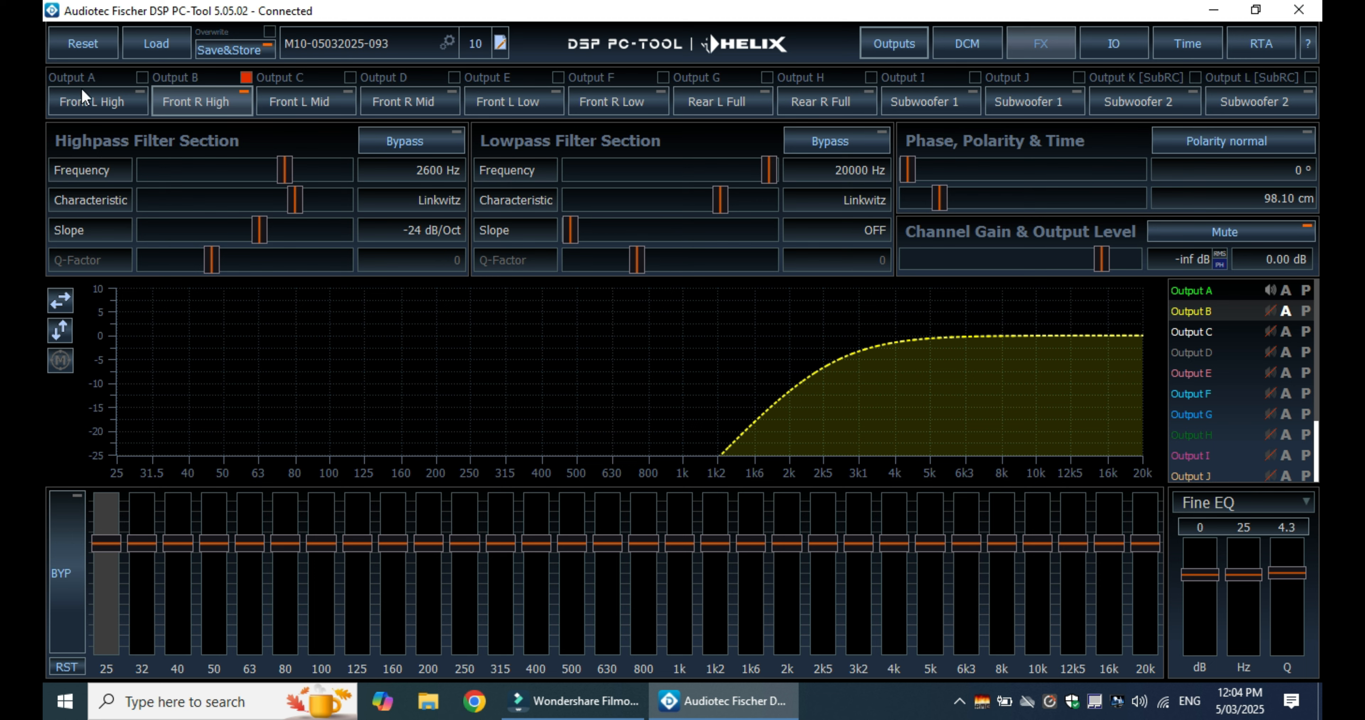
{"action": "left_click", "coordinate": [140, 103]}
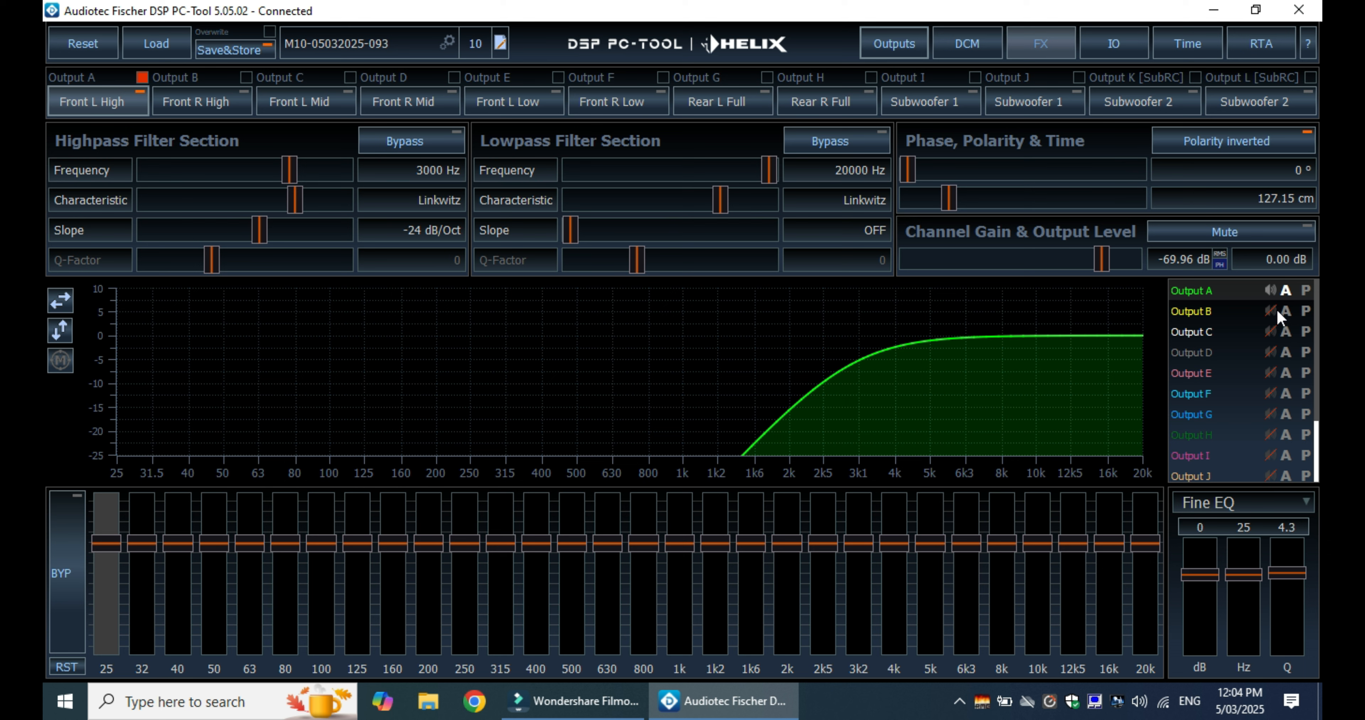
- Toggle the mute state of Outputs A to D, leaving only Output A unmuted
{"action": "left_click", "coordinate": [1271, 290]}
{"action": "left_click", "coordinate": [1271, 290]}
{"action": "left_click", "coordinate": [1271, 291]}
{"action": "left_click", "coordinate": [1271, 291]}
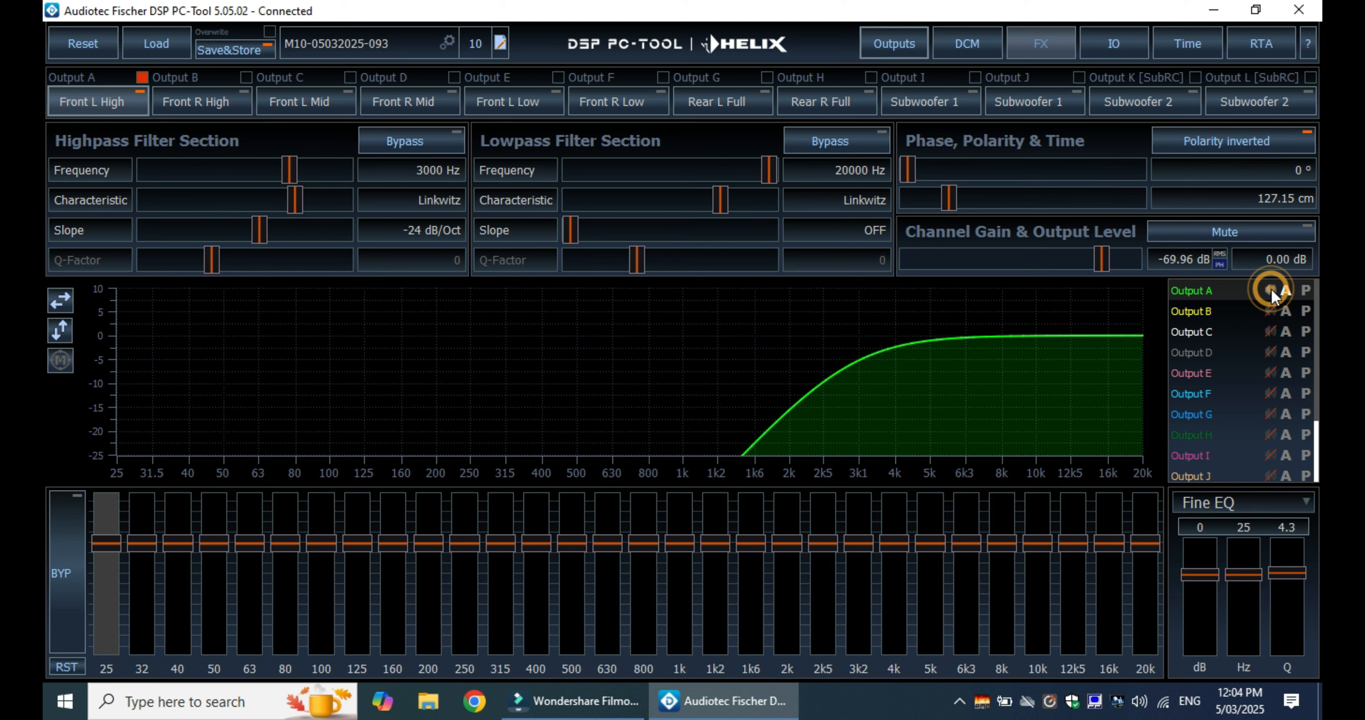
{"action": "left_click", "coordinate": [1270, 311]}
{"action": "left_click", "coordinate": [1271, 352]}
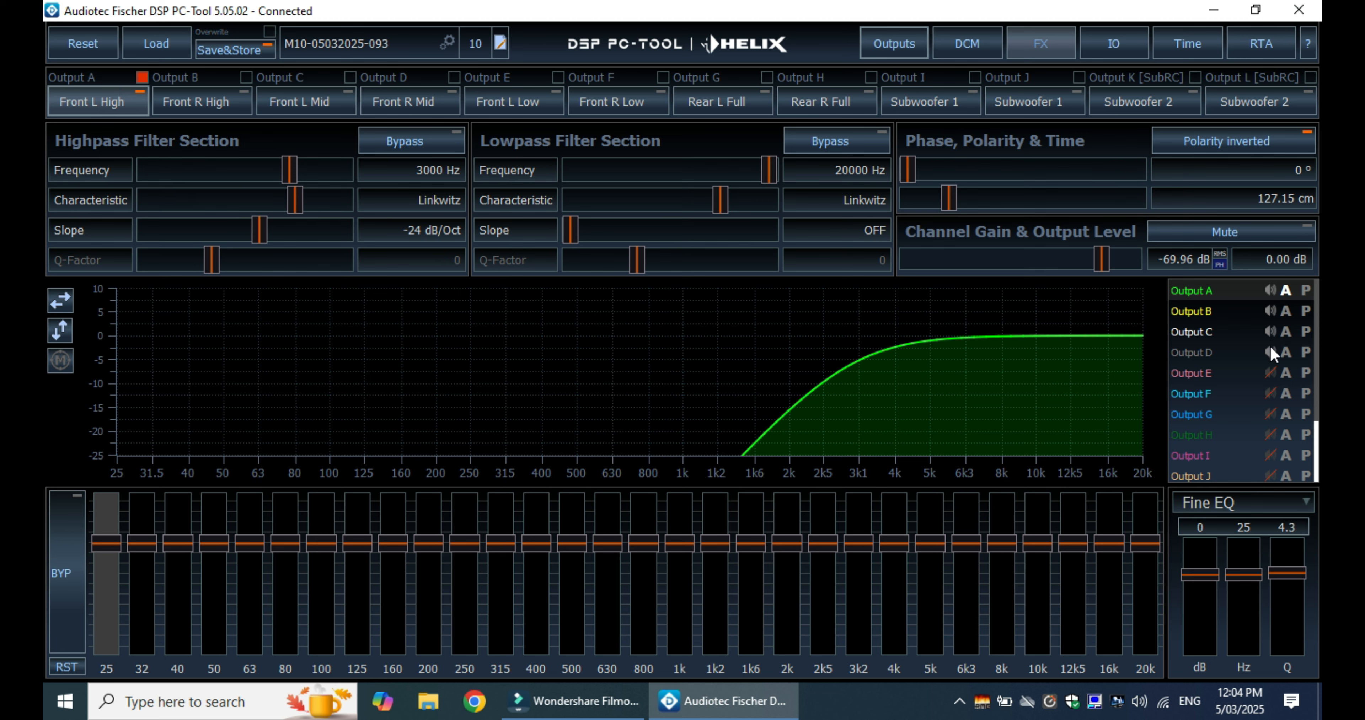
{"action": "left_click", "coordinate": [1270, 352]}
{"action": "left_click", "coordinate": [1270, 332]}
{"action": "left_click", "coordinate": [1269, 311]}
- View the Front R High and Front L Mid output settings, and return to Front L High
{"action": "left_click", "coordinate": [225, 102]}
{"action": "left_click", "coordinate": [338, 105]}
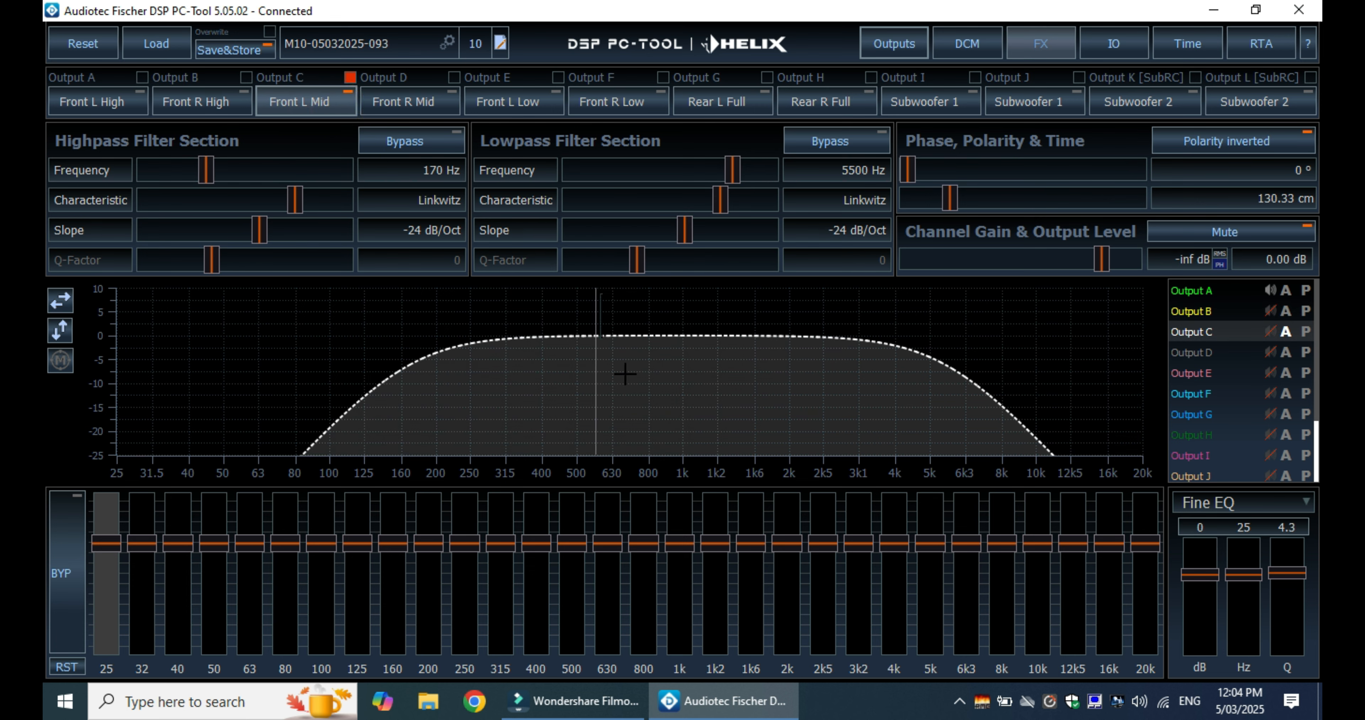
{"action": "left_click", "coordinate": [90, 103]}
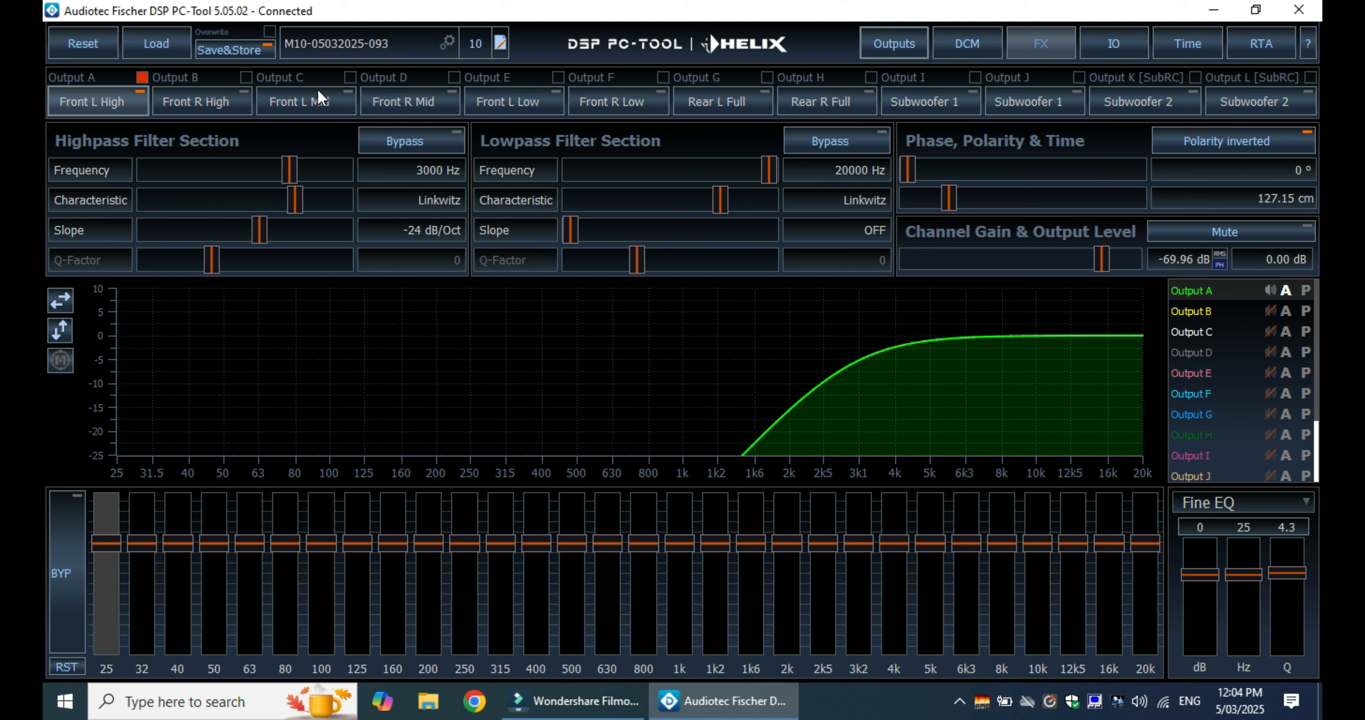
- Add Front L Mid and Front L Low to the Front L High selection, and unmute Outputs C and E
{"action": "left_click", "coordinate": [350, 77]}
{"action": "left_click", "coordinate": [556, 76]}
{"action": "left_click", "coordinate": [1271, 331]}
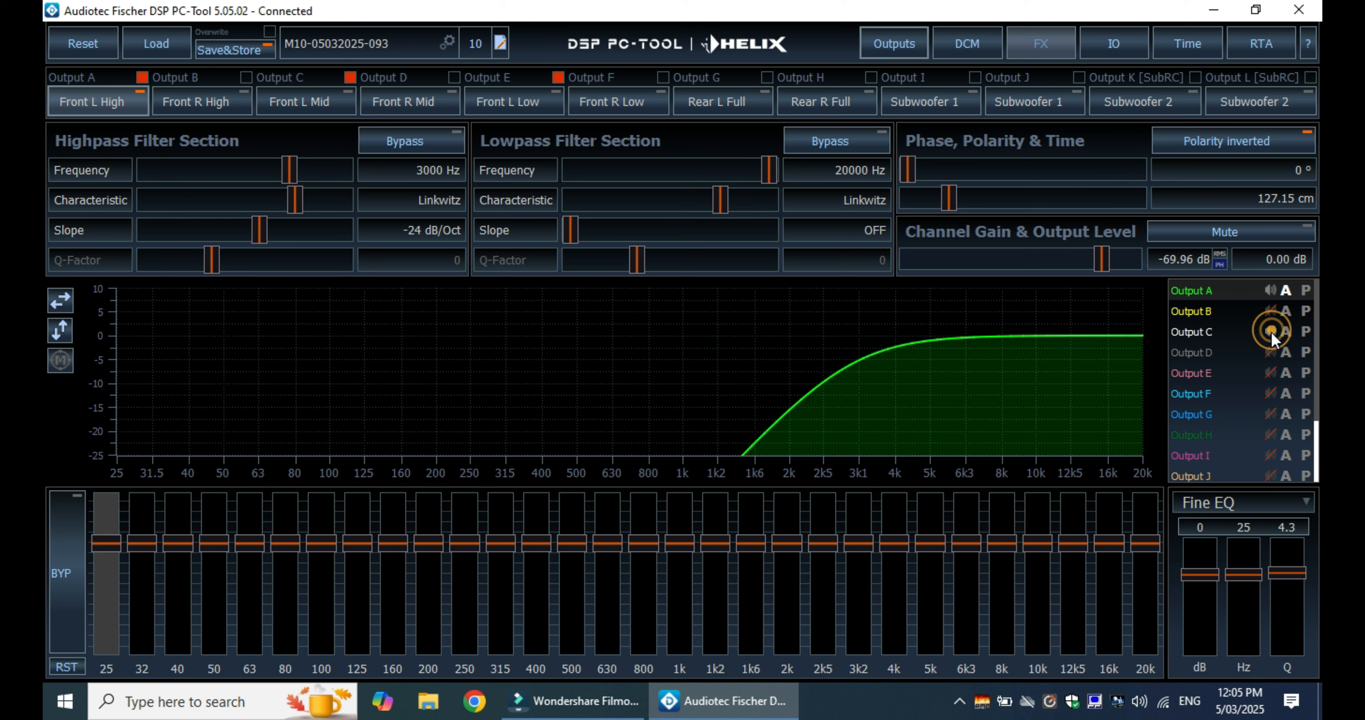
{"action": "left_click", "coordinate": [1269, 371]}
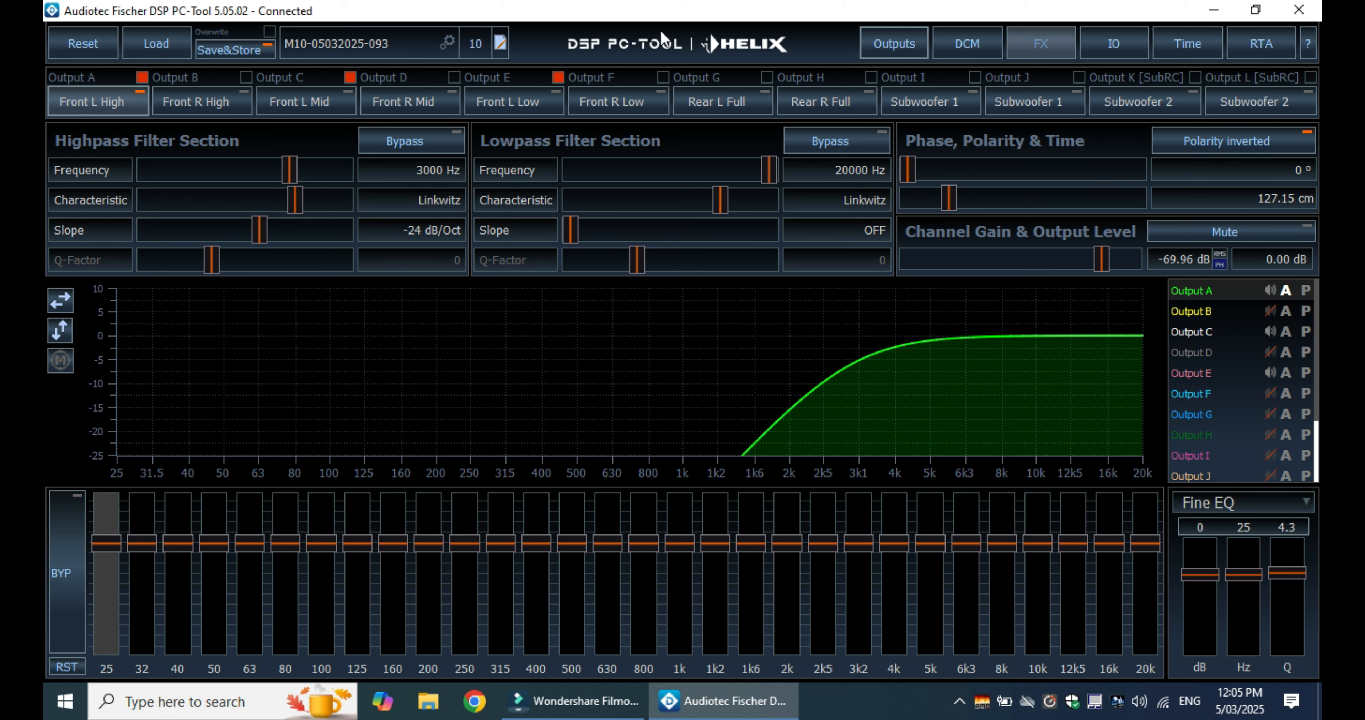
- Reduce the channel selection to Front L Mid only, and mute Outputs A, C and E
{"action": "left_click", "coordinate": [557, 77]}
{"action": "left_click", "coordinate": [141, 77]}
{"action": "left_click", "coordinate": [296, 96]}
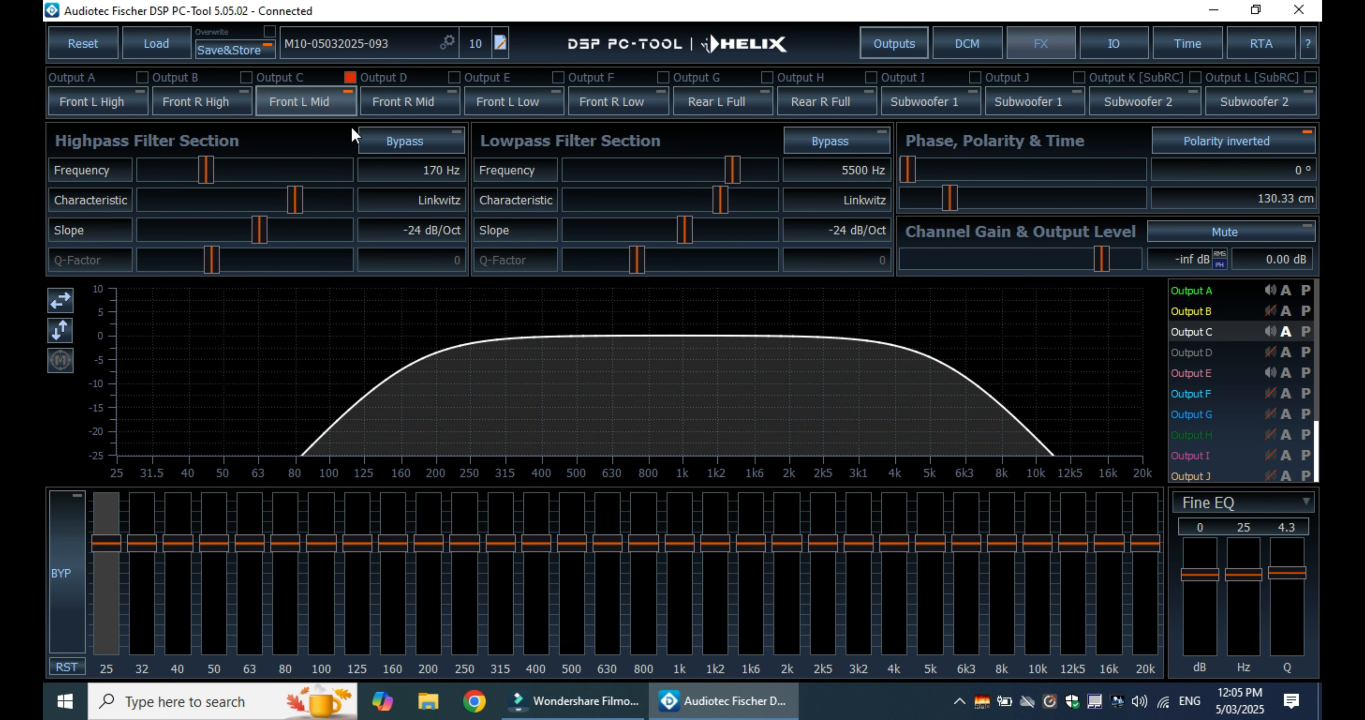
{"action": "left_click", "coordinate": [1273, 286]}
{"action": "left_click", "coordinate": [1273, 372]}
{"action": "left_click", "coordinate": [1269, 331]}
- Make Front L High the only selected and unmuted output, and open the Real Time Analyzer for it
{"action": "left_click", "coordinate": [326, 99]}
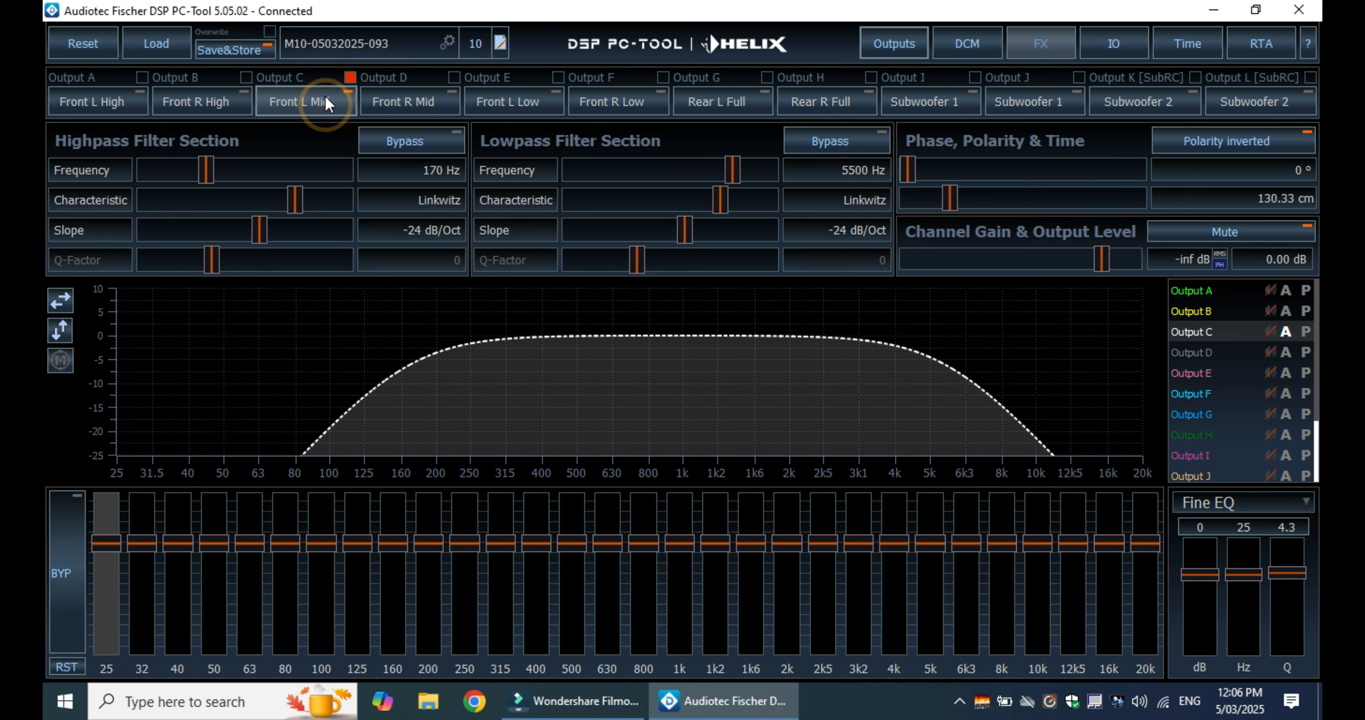
{"action": "left_click", "coordinate": [349, 72]}
{"action": "left_click", "coordinate": [101, 101]}
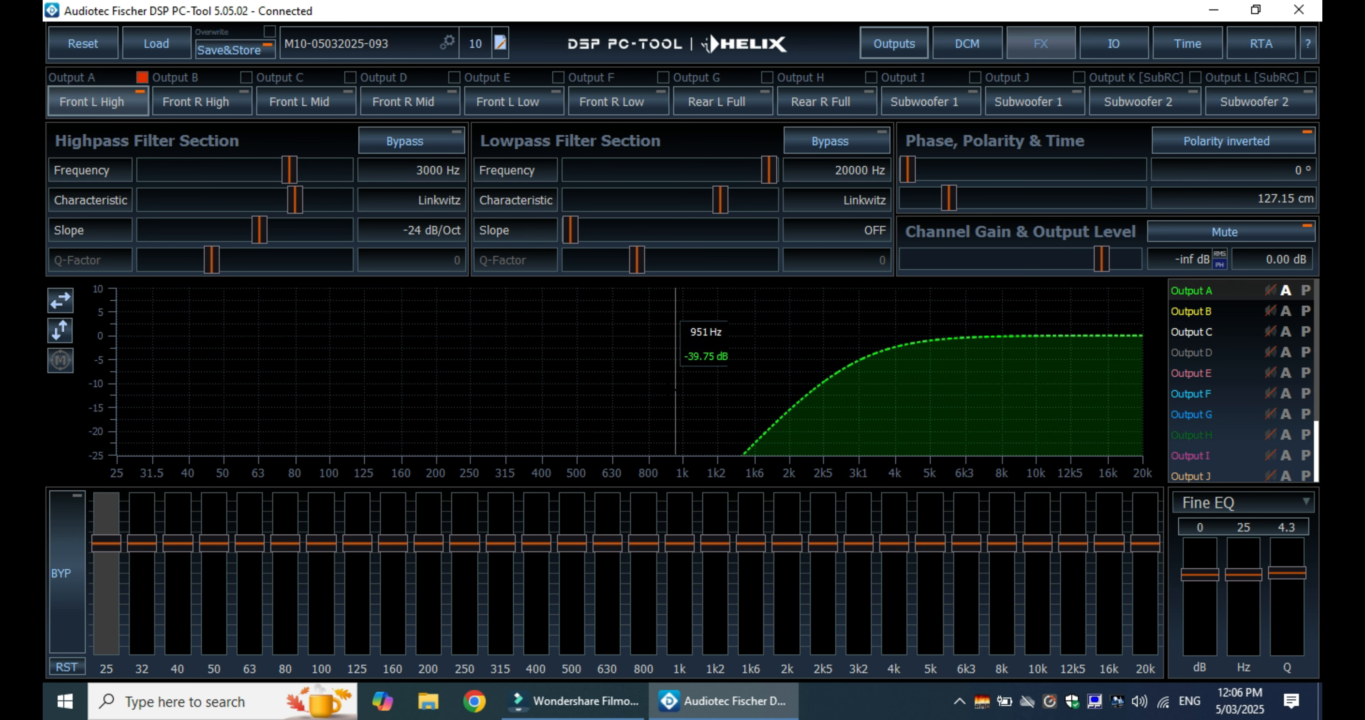
{"action": "left_click", "coordinate": [1271, 288]}
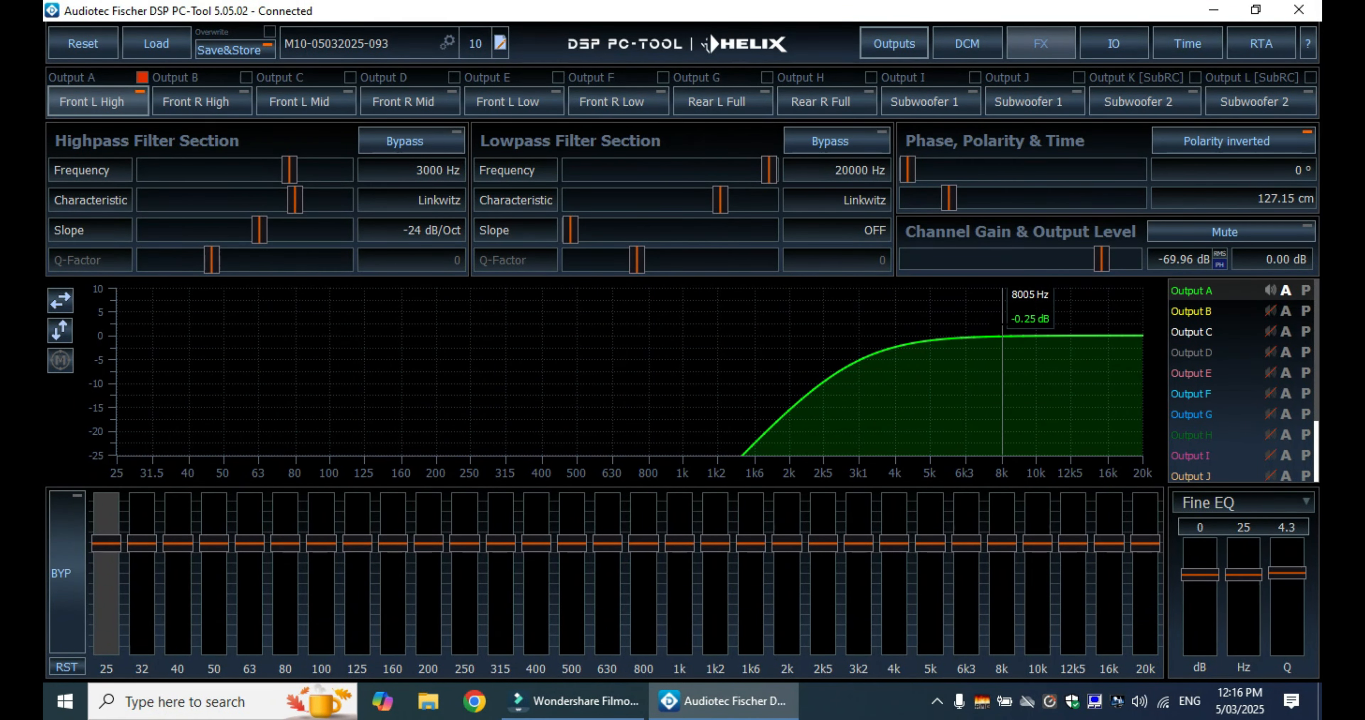
{"action": "left_click", "coordinate": [1247, 51]}
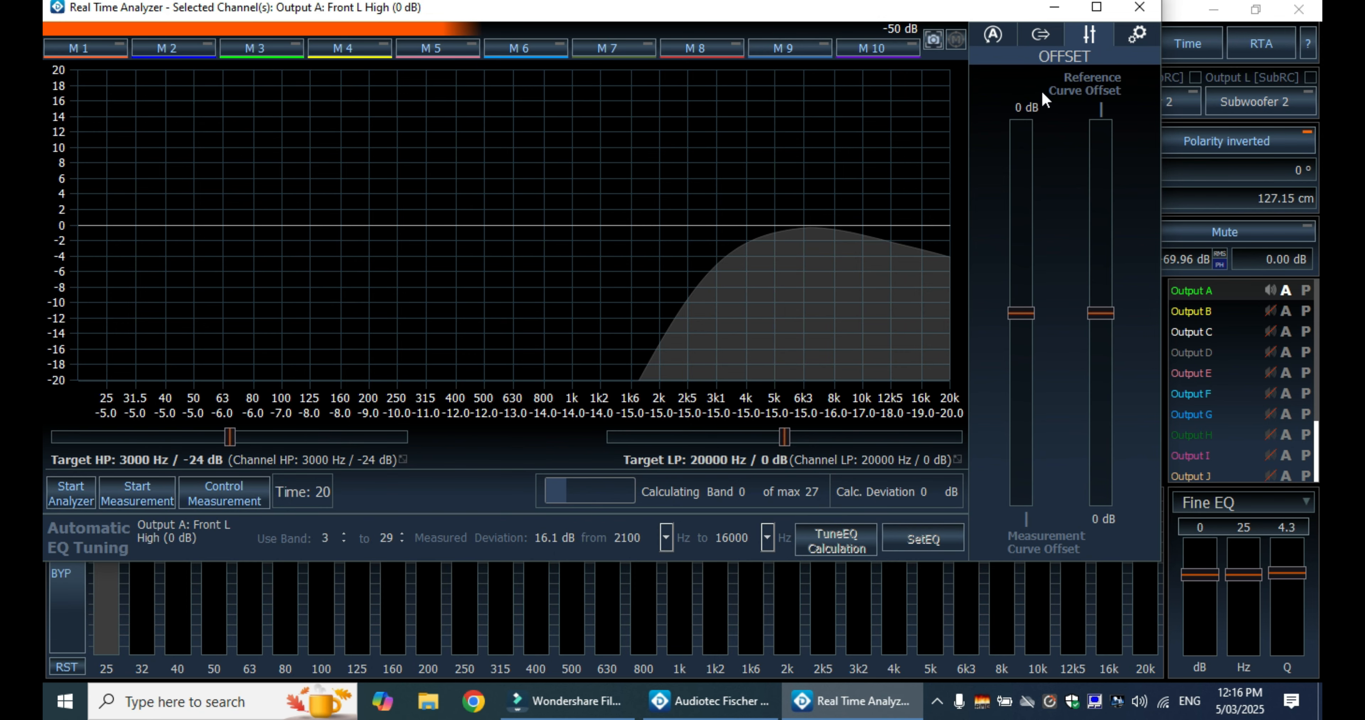
- Maximize the analyzer, keep TuneEQ as the tuning mode in its setup, and turn off Channel Filter Target Mode
{"action": "left_click", "coordinate": [1098, 8]}
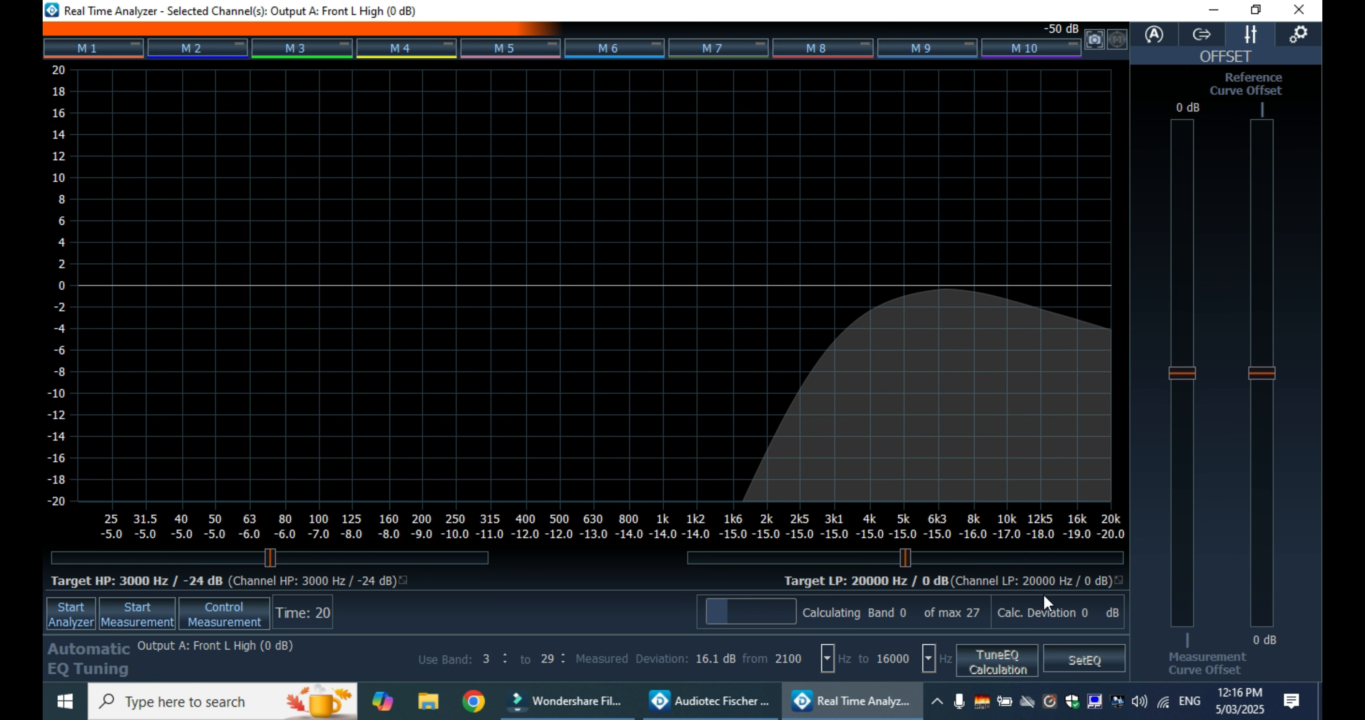
{"action": "left_click", "coordinate": [1301, 36]}
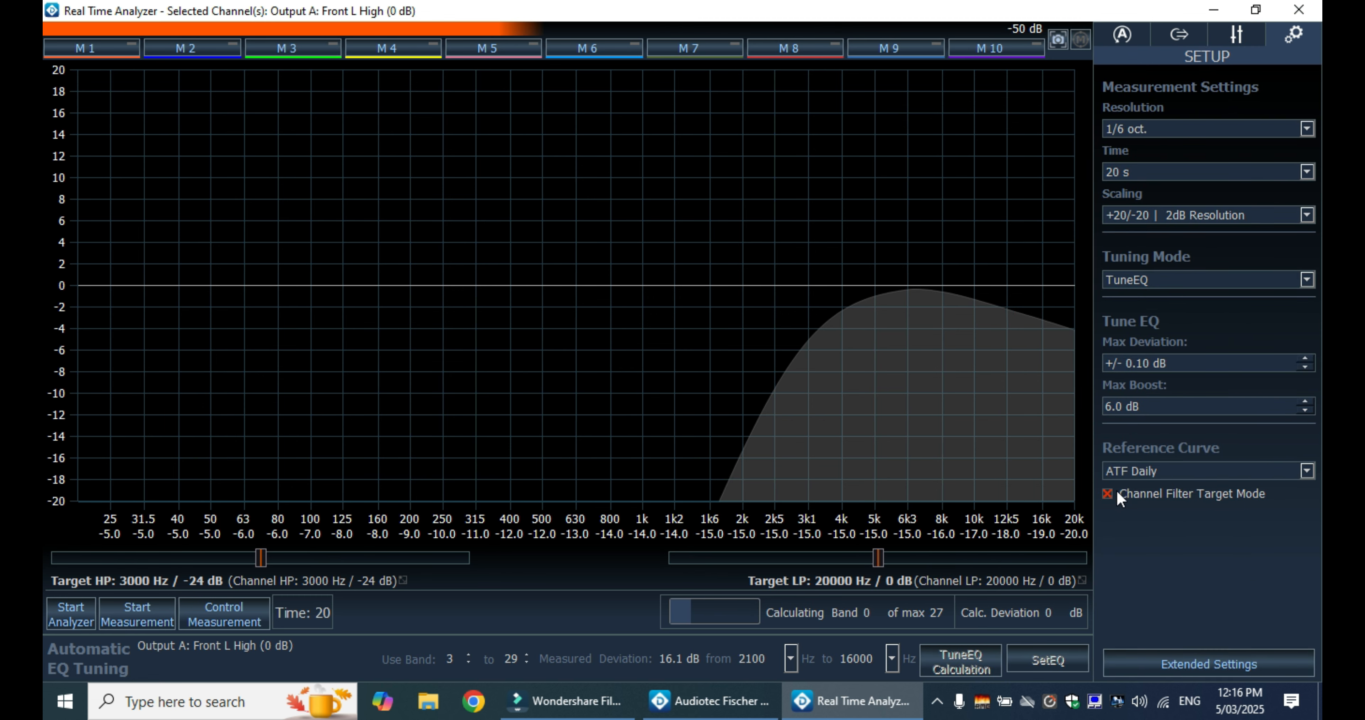
{"action": "left_click", "coordinate": [1306, 278]}
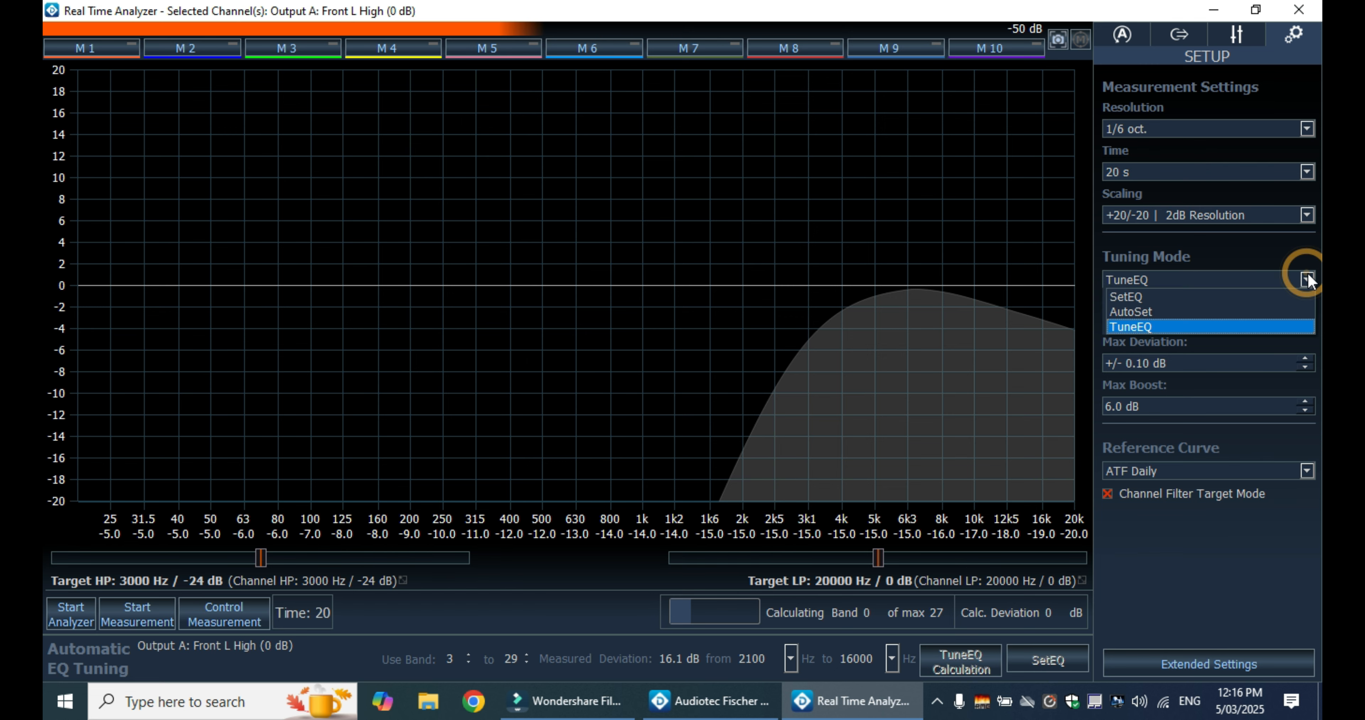
{"action": "left_click", "coordinate": [1166, 326]}
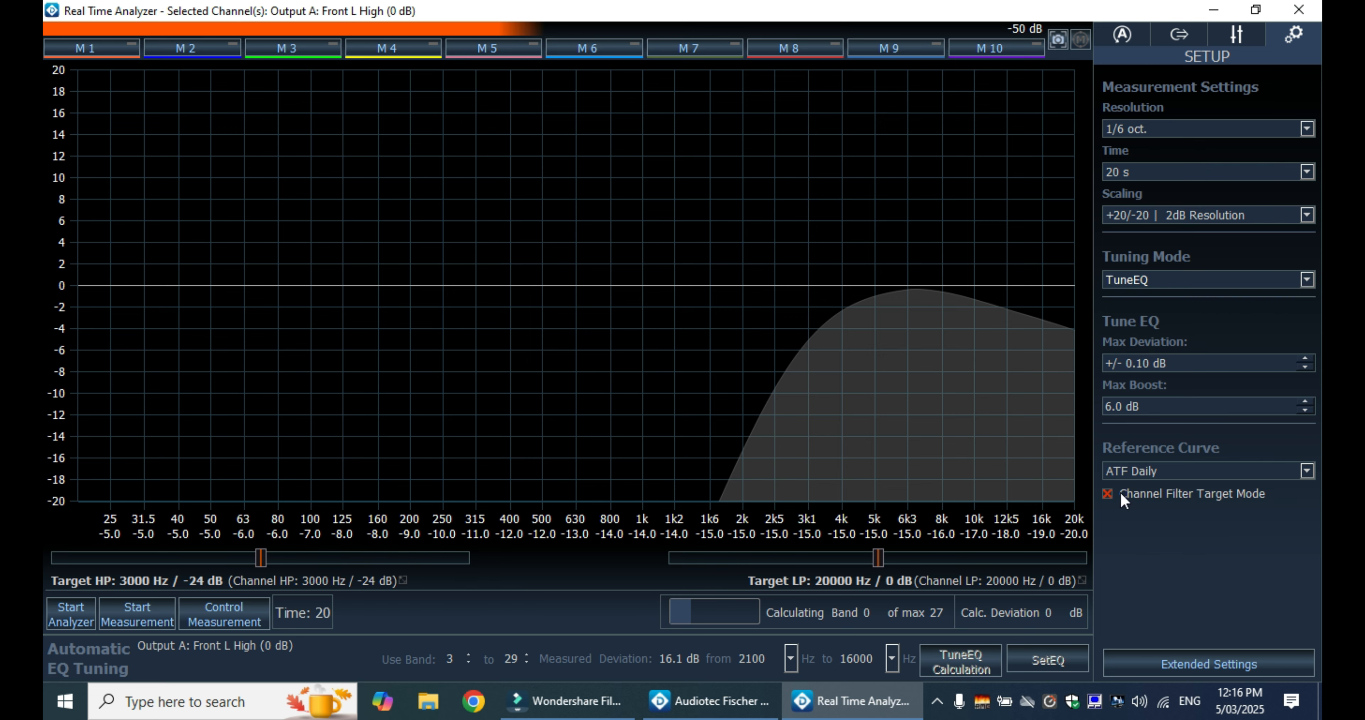
{"action": "left_click", "coordinate": [1108, 494]}
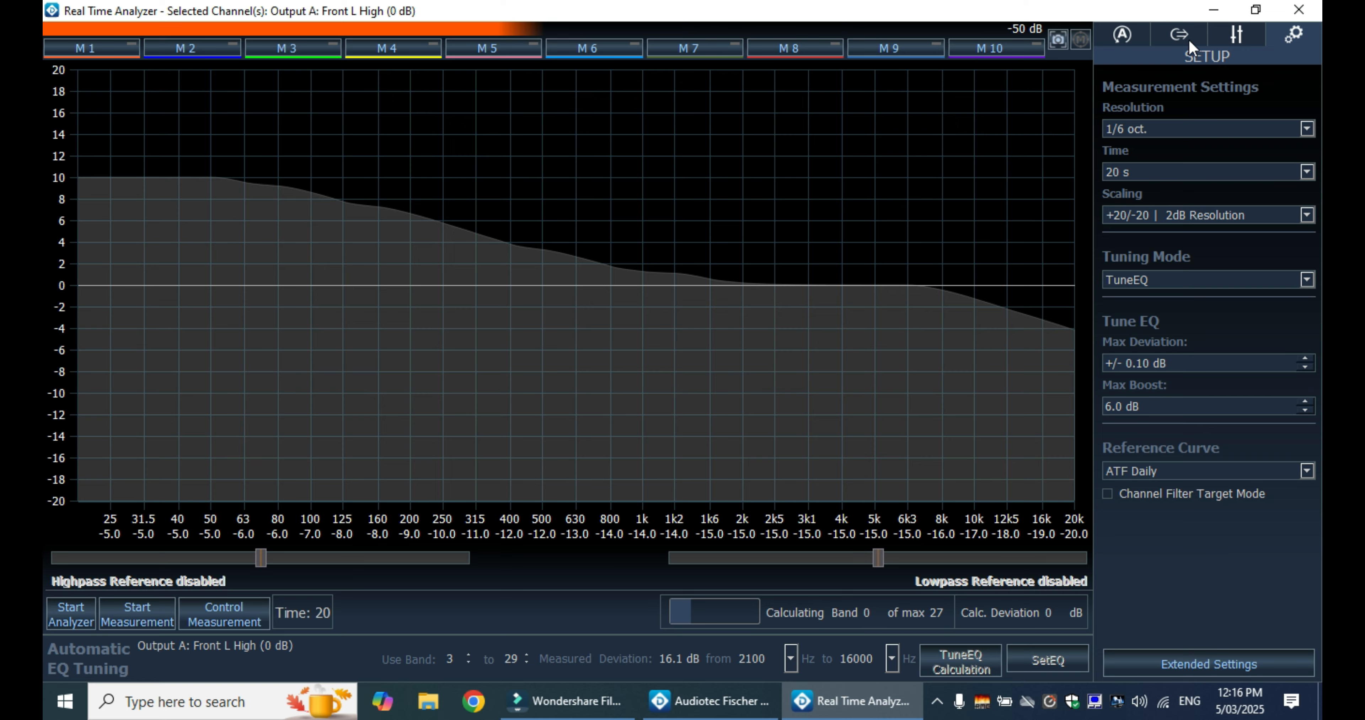
- Mute Output A, select and unmute Subwoofer 2 (Outputs K and L), and open the Real Time Analyzer for it
{"action": "left_click", "coordinate": [1214, 11]}
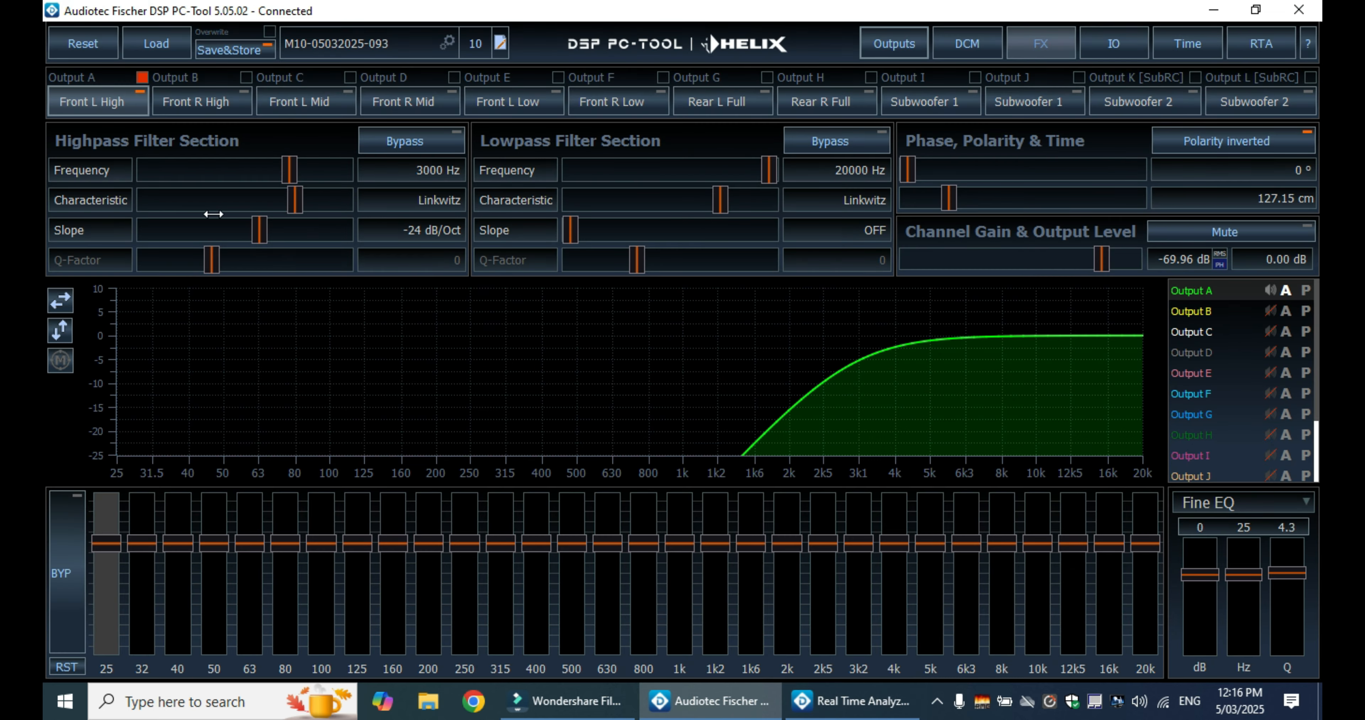
{"action": "left_click", "coordinate": [1271, 290]}
{"action": "left_click", "coordinate": [1169, 101]}
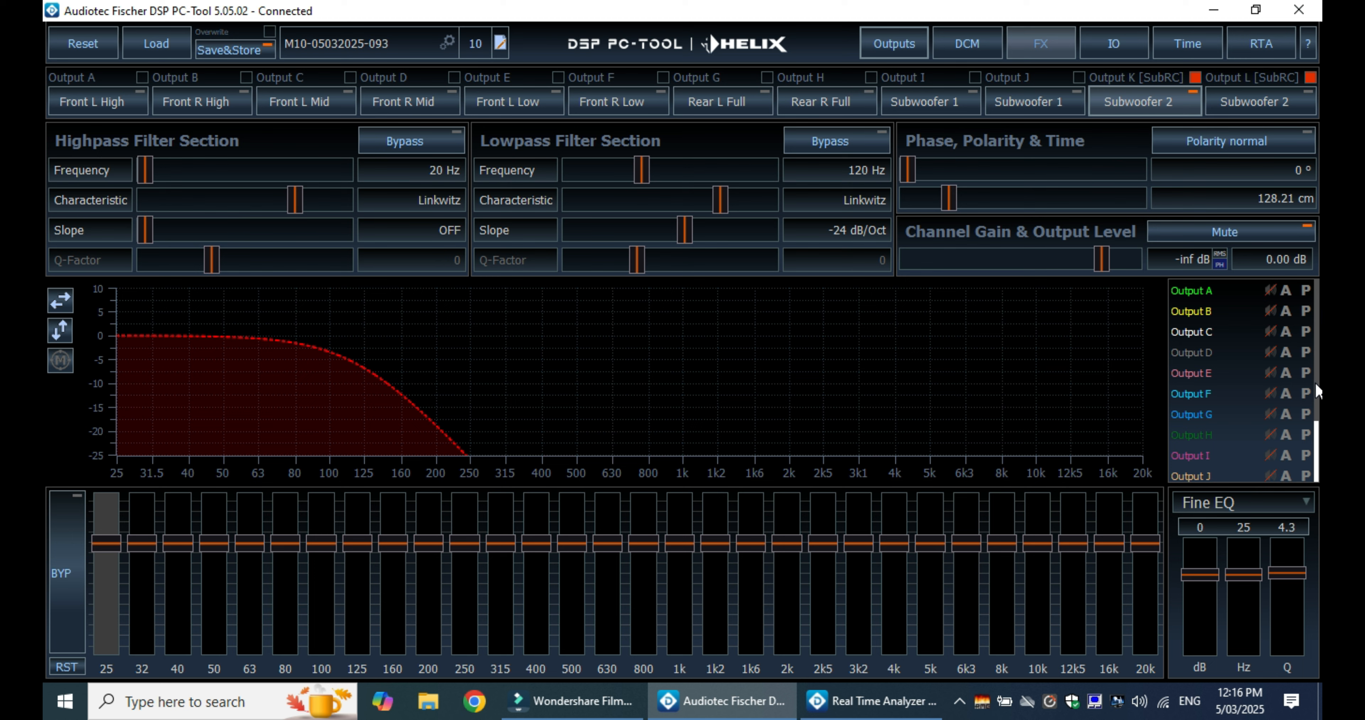
{"action": "scroll", "coordinate": [1314, 382], "scroll_direction": "down", "scroll_amount": 4}
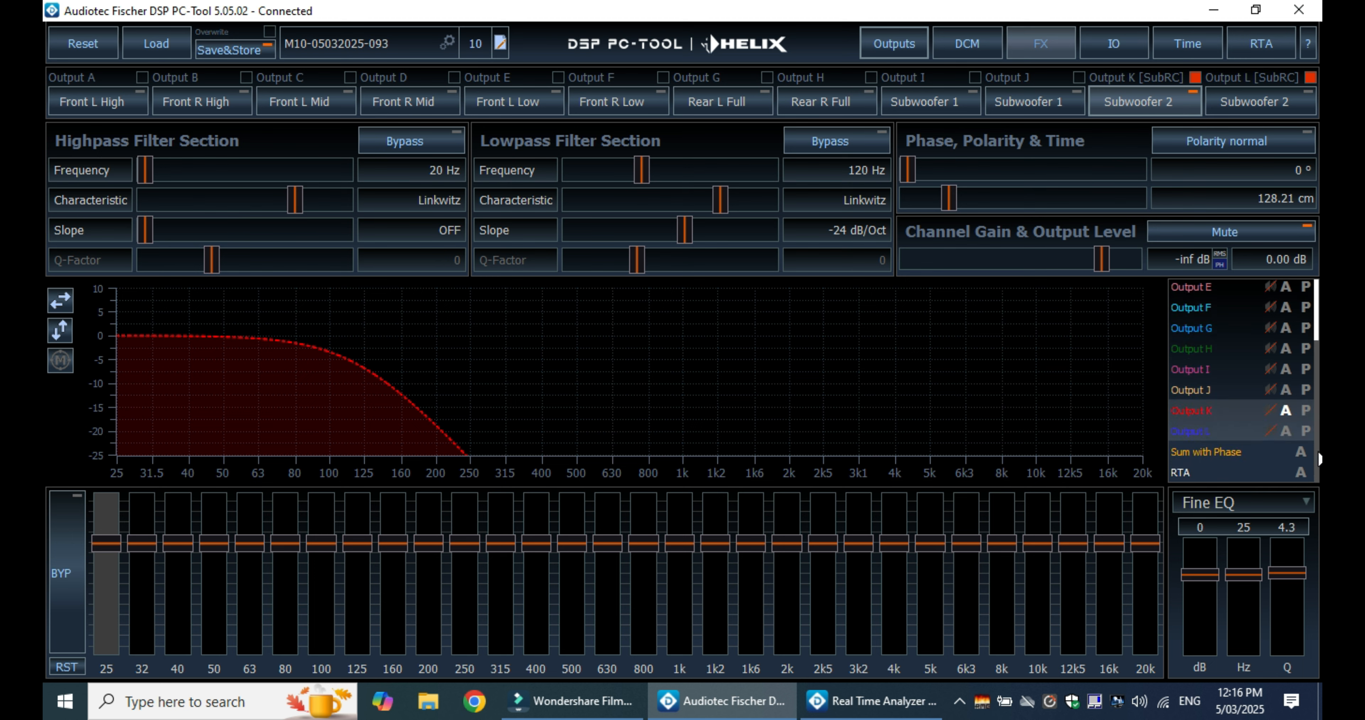
{"action": "left_click", "coordinate": [1270, 430]}
{"action": "left_click", "coordinate": [1246, 45]}
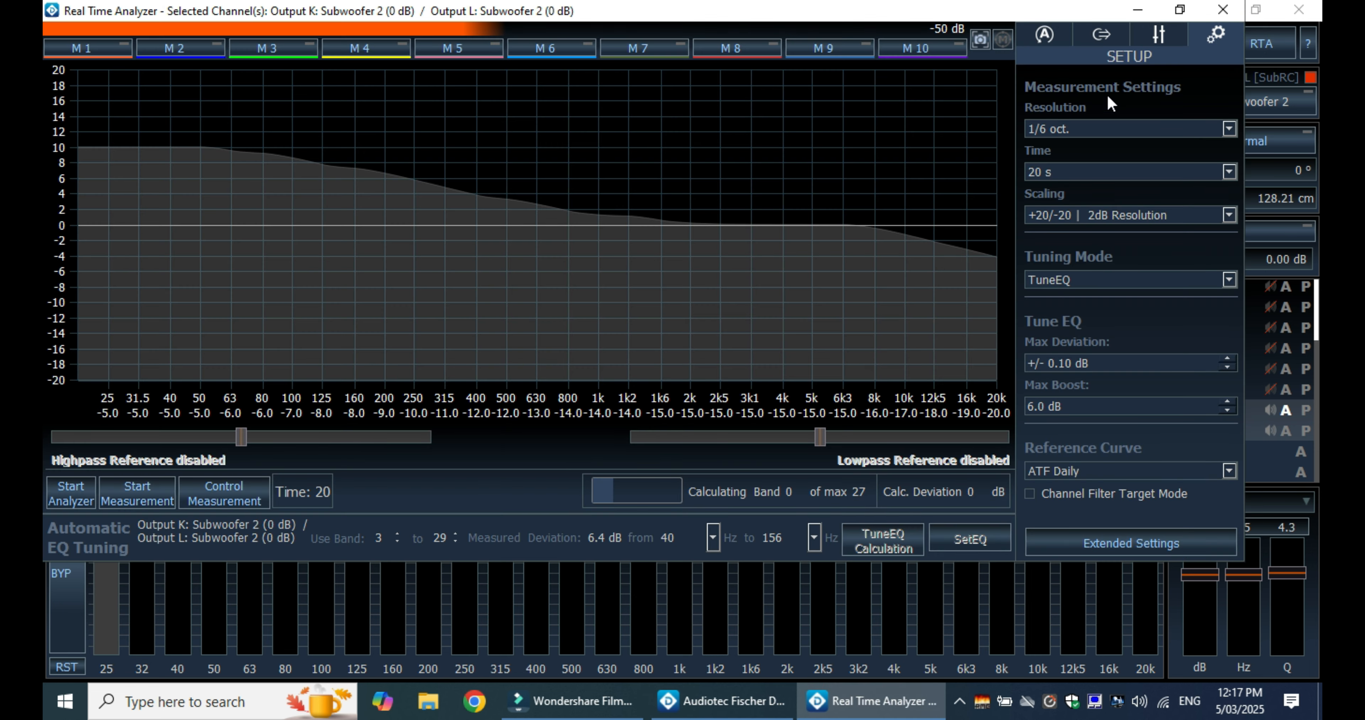
- View the curve offset settings, and switch the tuning mode to AutoSet and back to TuneEQ
{"action": "left_click", "coordinate": [1136, 33]}
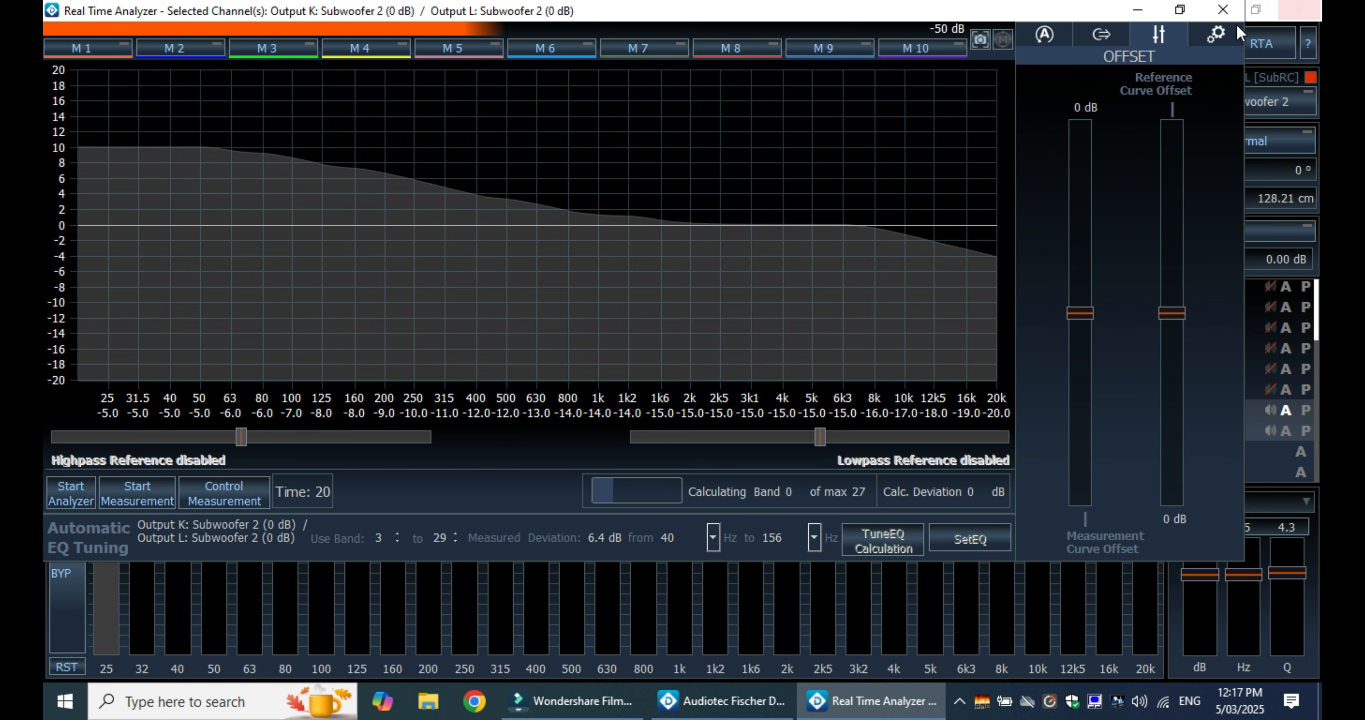
{"action": "left_click", "coordinate": [1180, 11]}
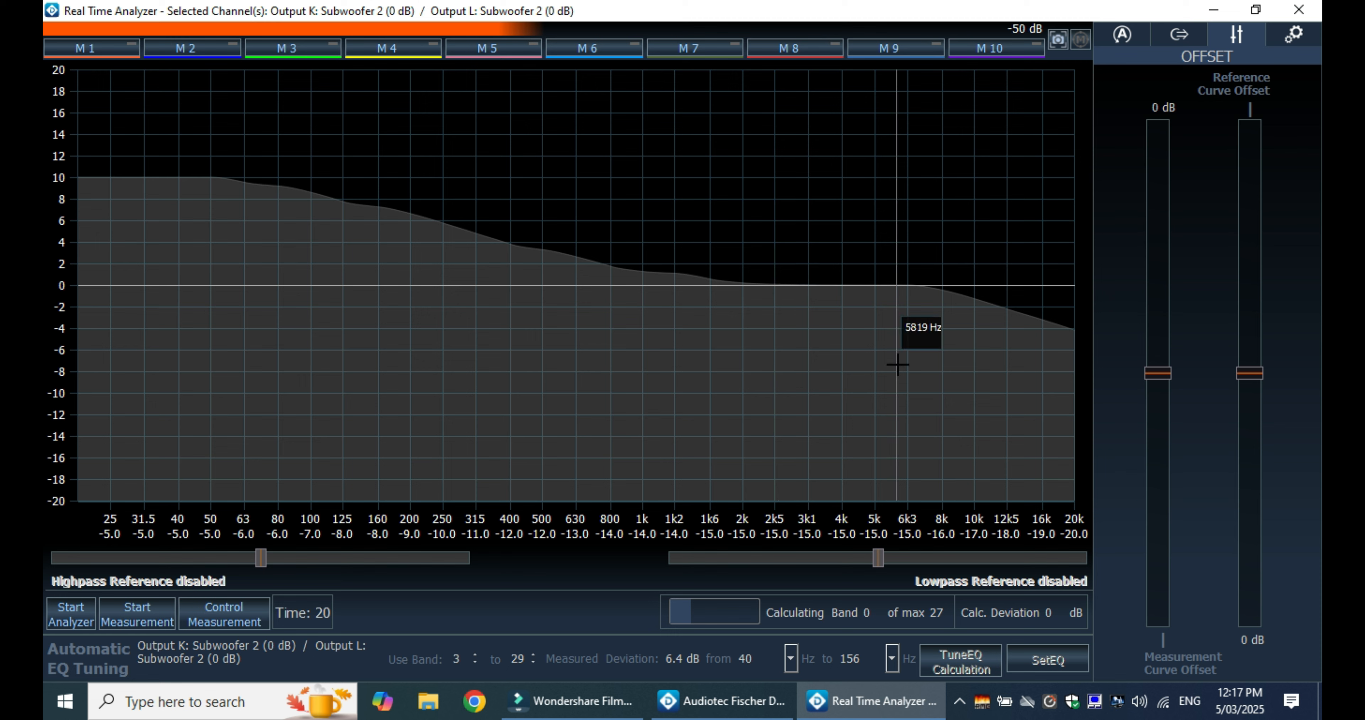
{"action": "left_click", "coordinate": [1291, 40]}
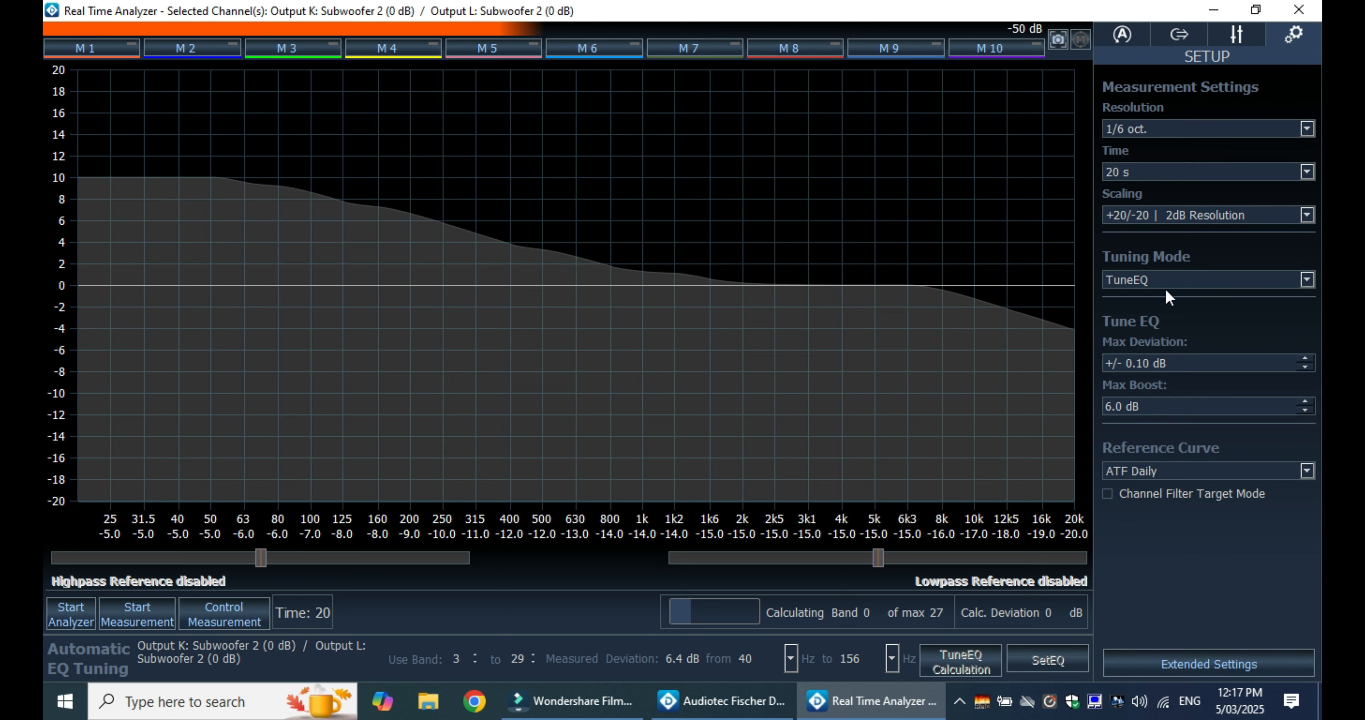
{"action": "left_click", "coordinate": [1307, 278]}
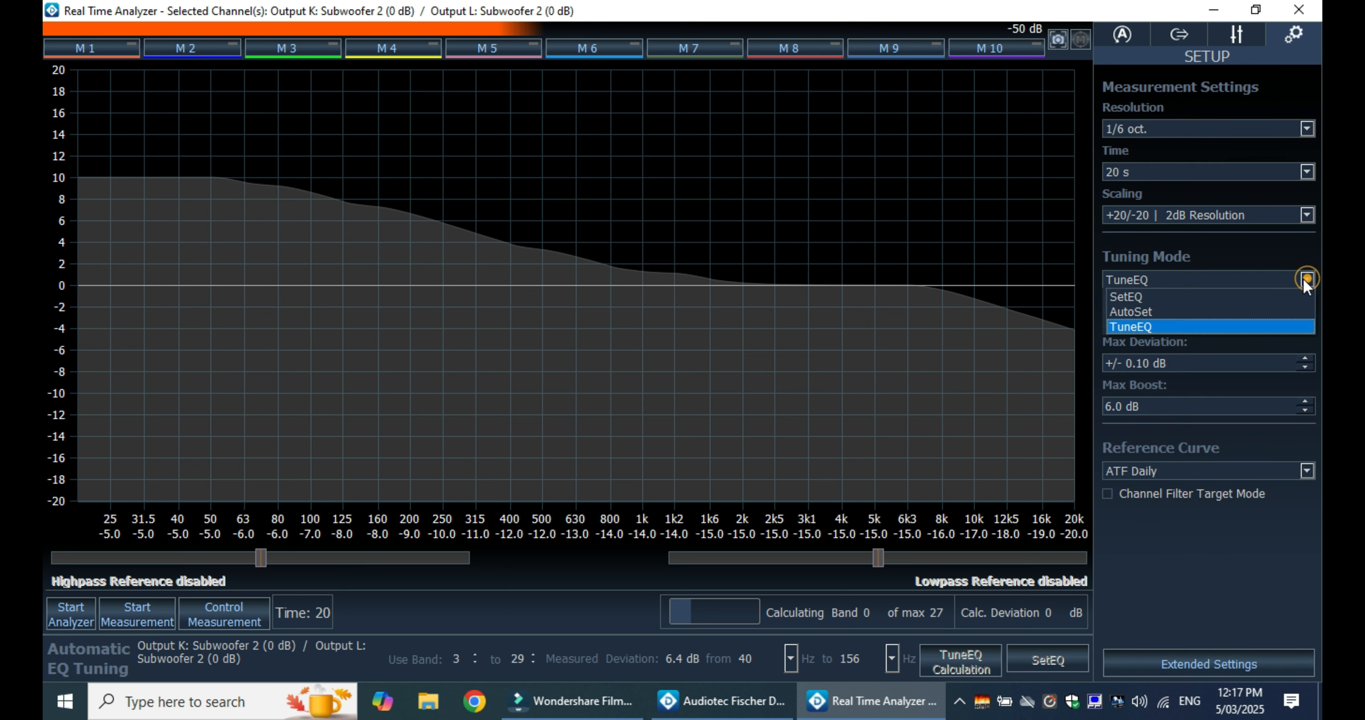
{"action": "left_click", "coordinate": [1171, 312]}
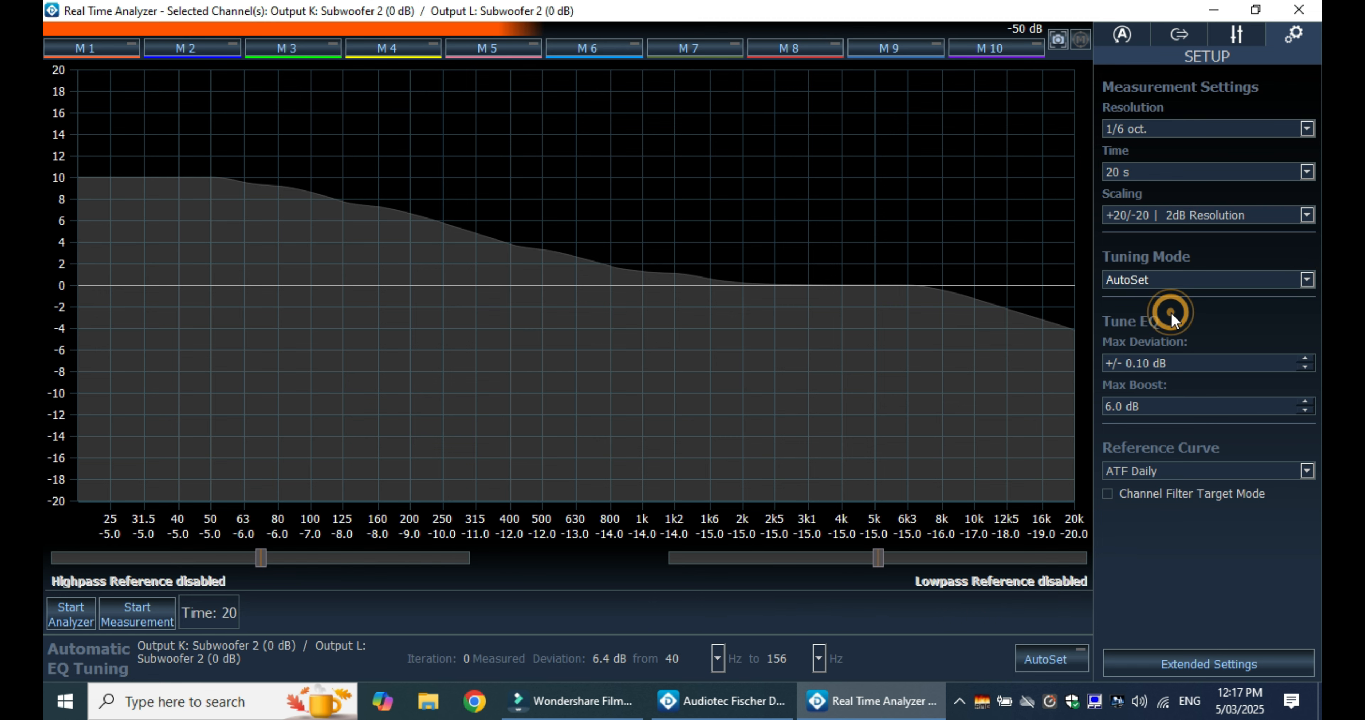
{"action": "left_click", "coordinate": [1307, 280]}
{"action": "left_click", "coordinate": [1176, 329]}
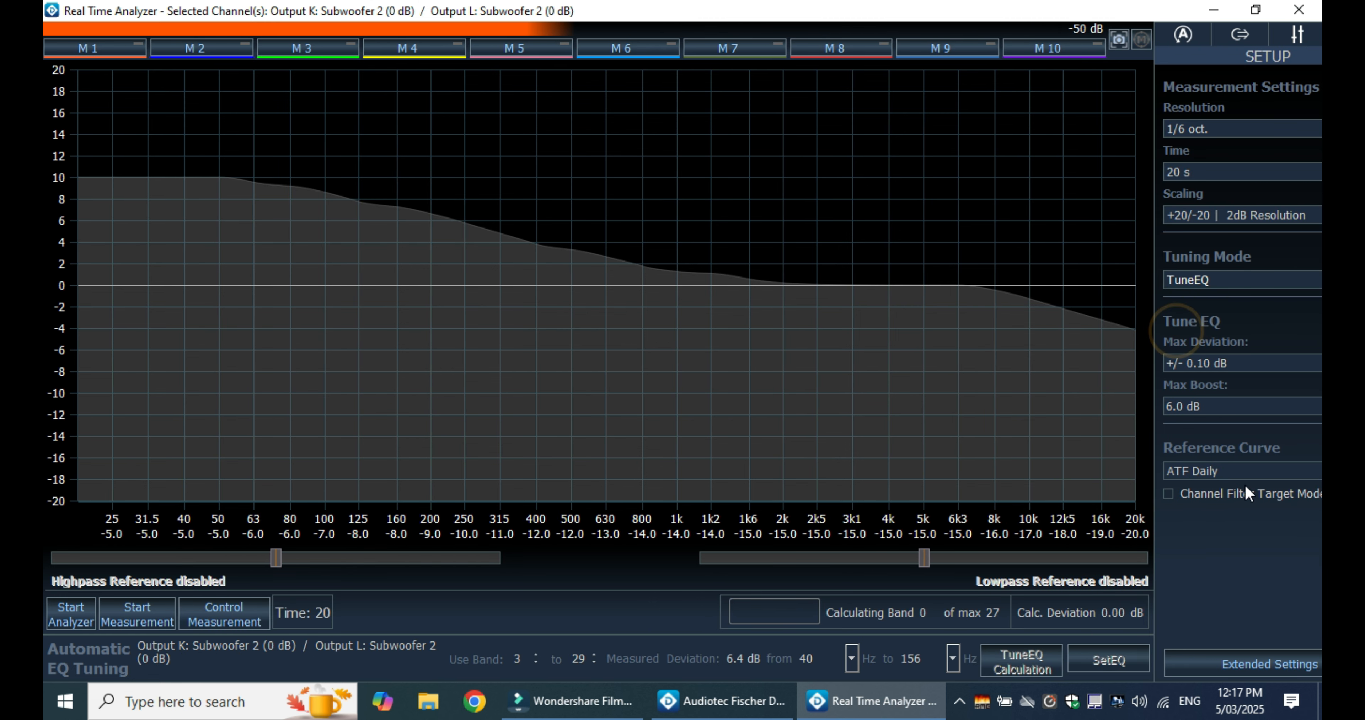
- Turn on Channel Filter Target Mode in the maximized analyzer so the target curve follows the Subwoofer 2 filters
{"action": "left_click", "coordinate": [1254, 10]}
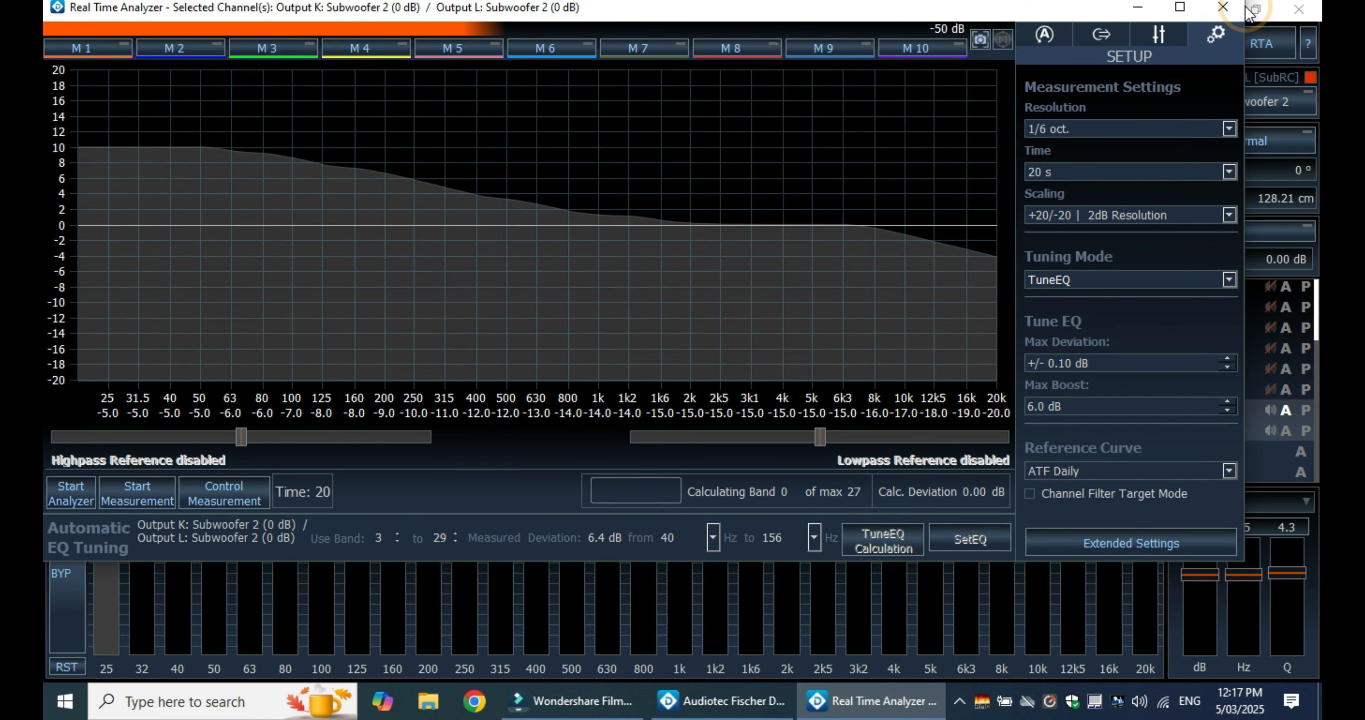
{"action": "left_click", "coordinate": [1179, 7]}
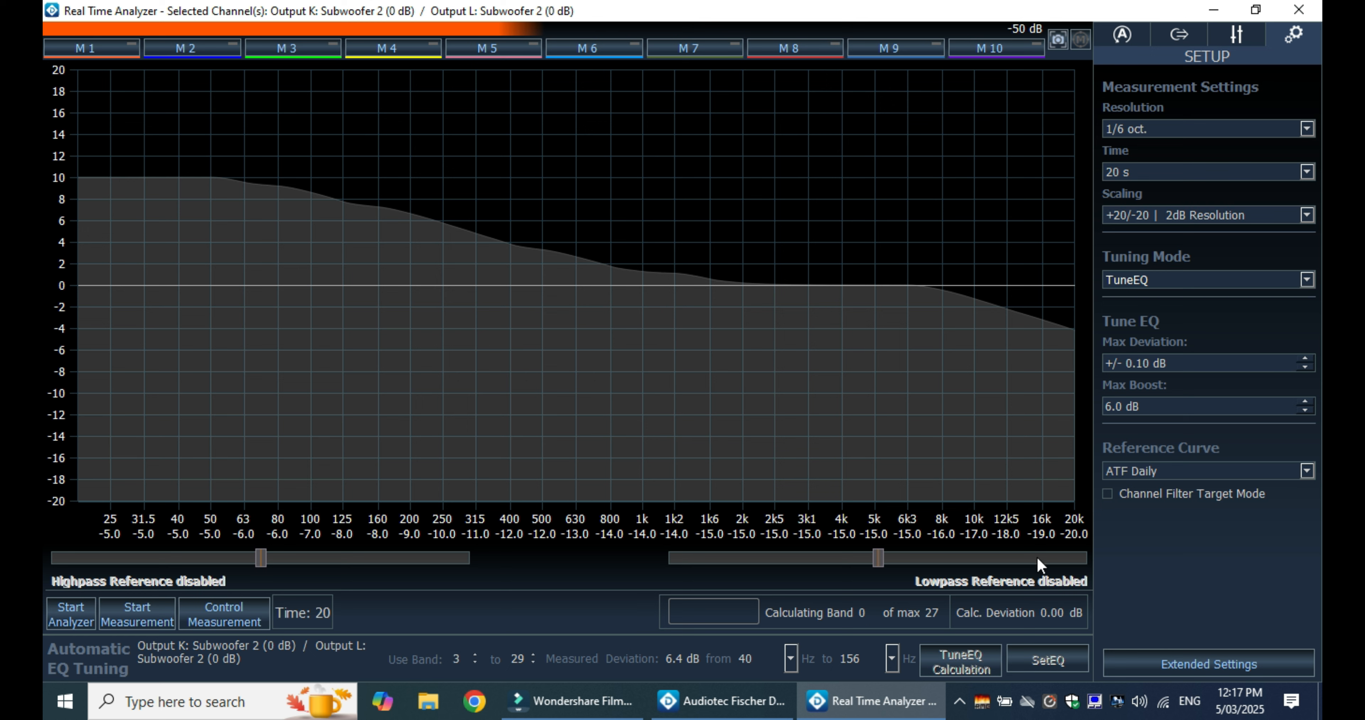
{"action": "left_click", "coordinate": [1107, 495]}
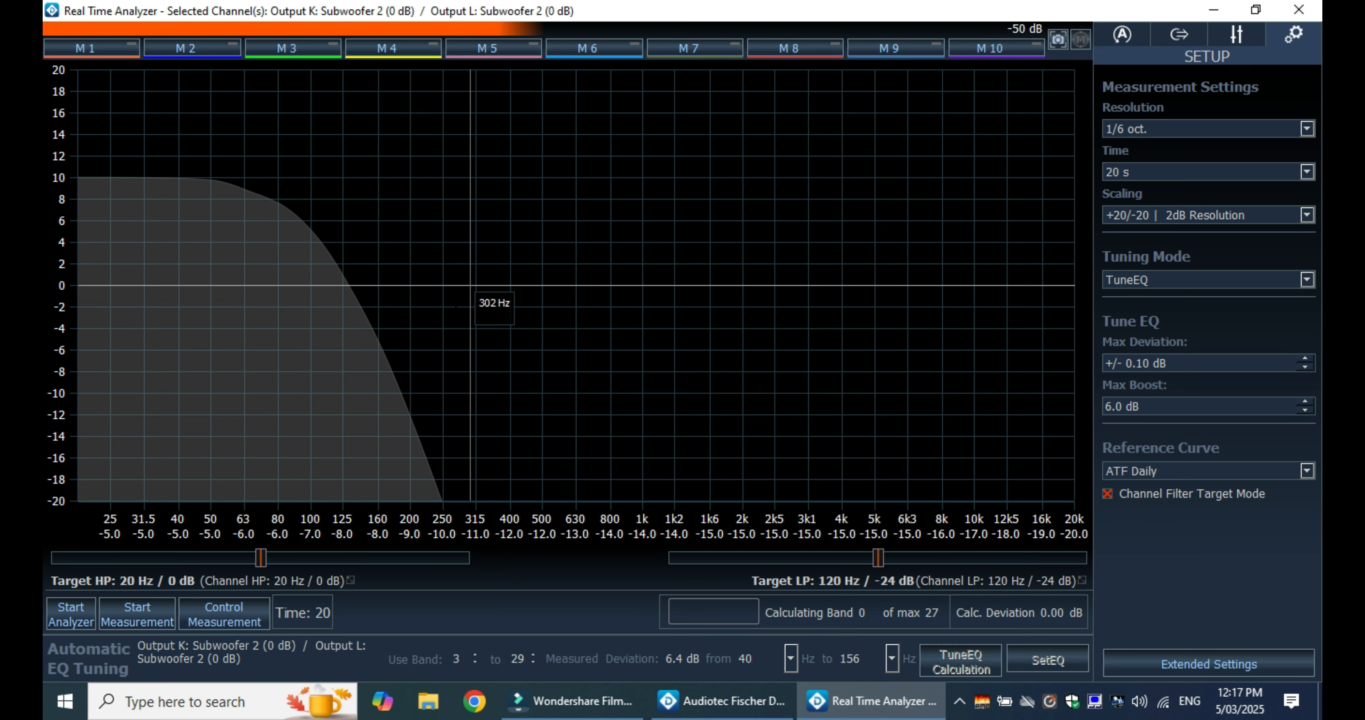
- Set the Subwoofer 2 lowpass frequency to 140 Hz, and reopen the Real Time Analyzer maximized
{"action": "left_click", "coordinate": [1213, 10]}
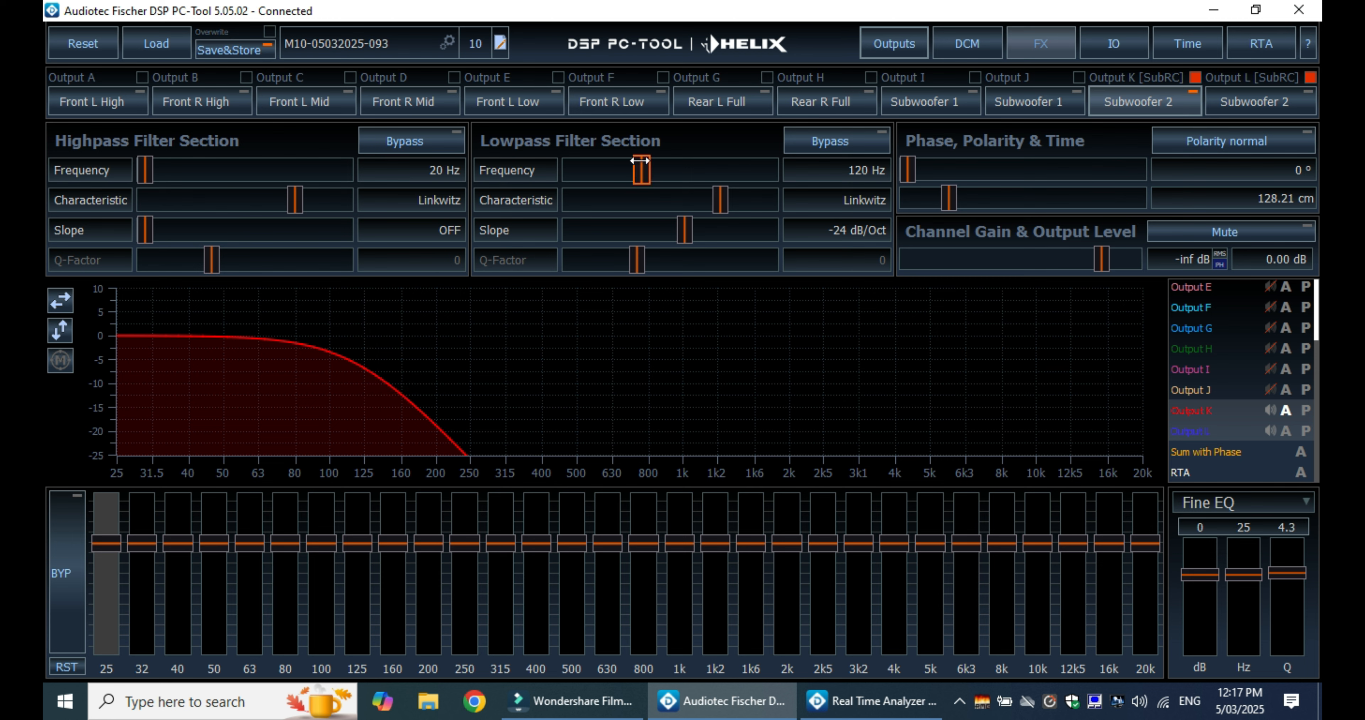
{"action": "left_click_drag", "start_coordinate": [641, 160], "coordinate": [654, 160]}
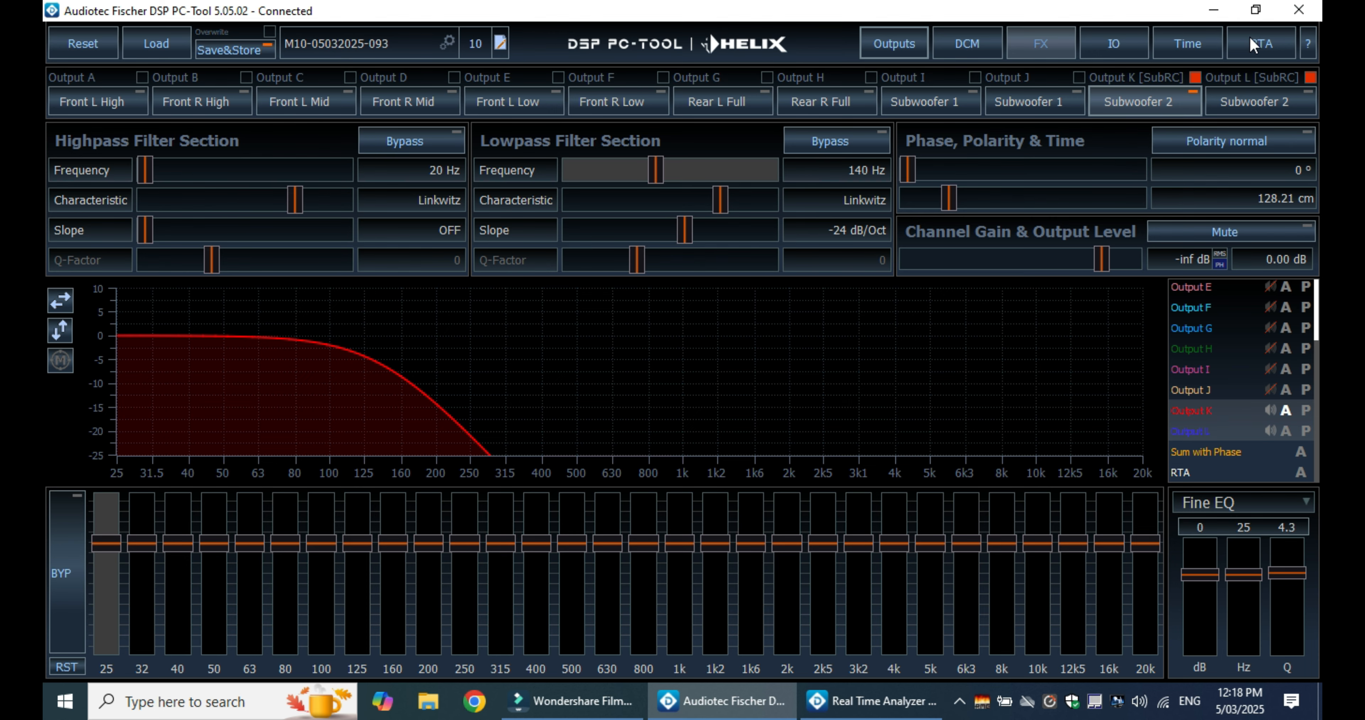
{"action": "left_click", "coordinate": [1250, 38]}
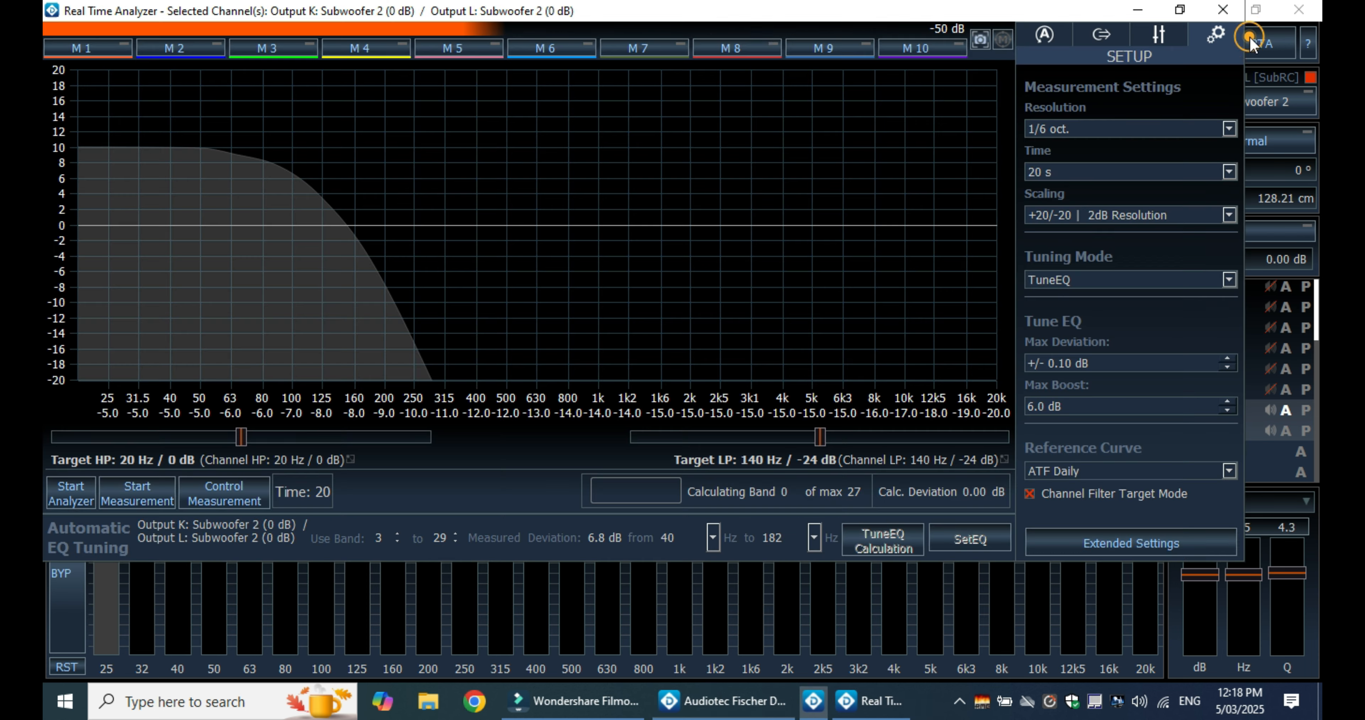
{"action": "left_click", "coordinate": [1176, 8]}
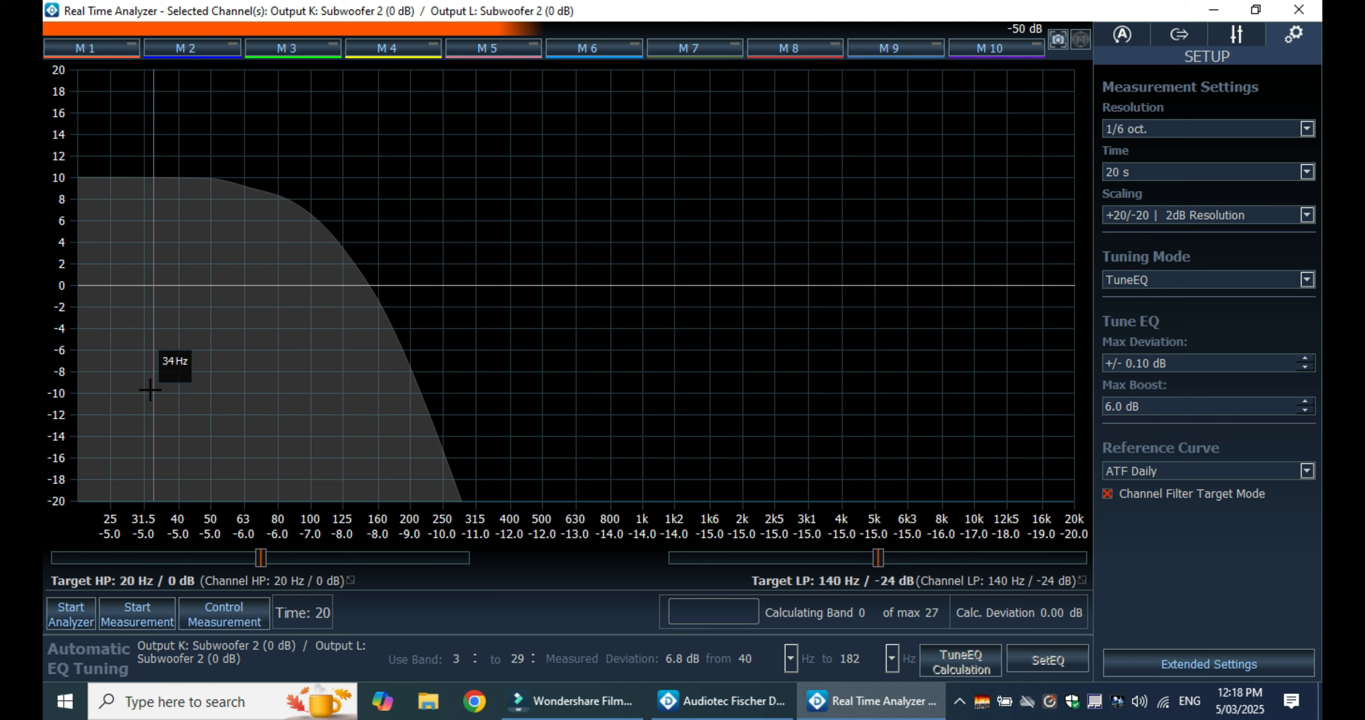
- Start and stop the analyzer for Subwoofer 2, and look at the curve offsets before returning to the setup
{"action": "left_click", "coordinate": [73, 620]}
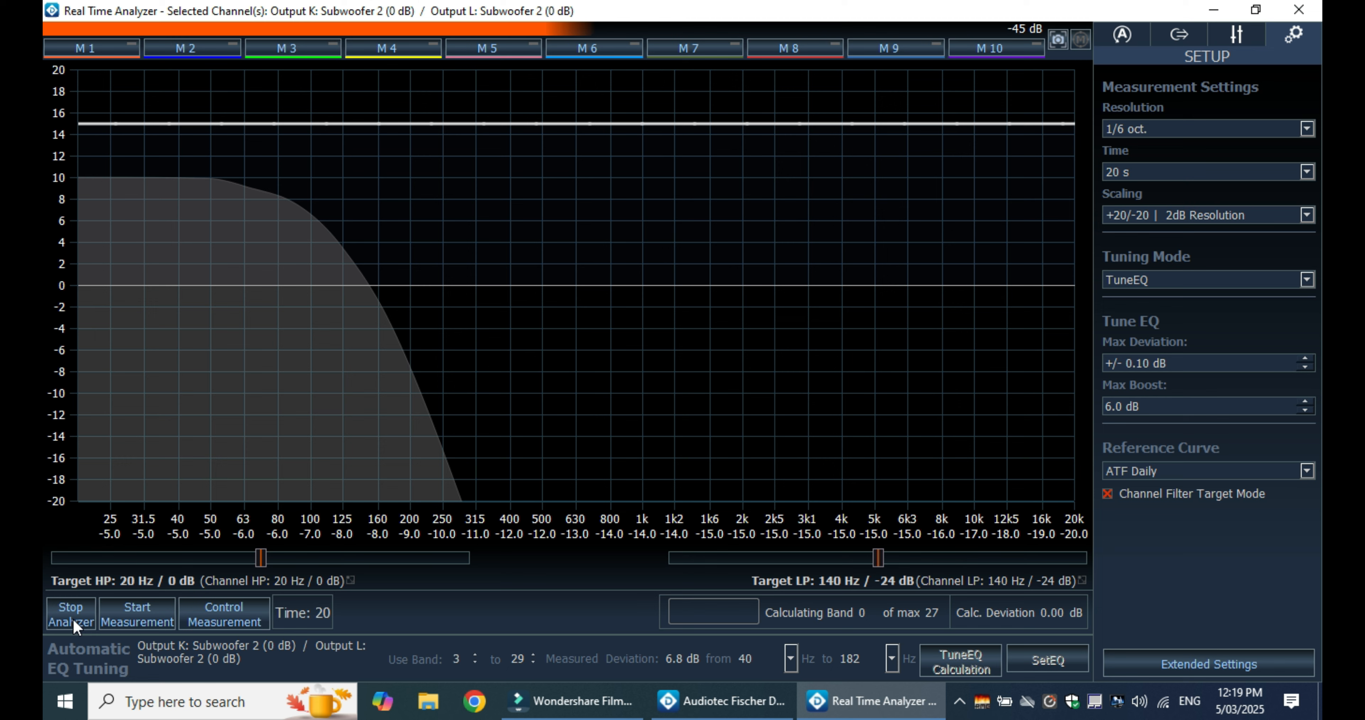
{"action": "left_click", "coordinate": [72, 618]}
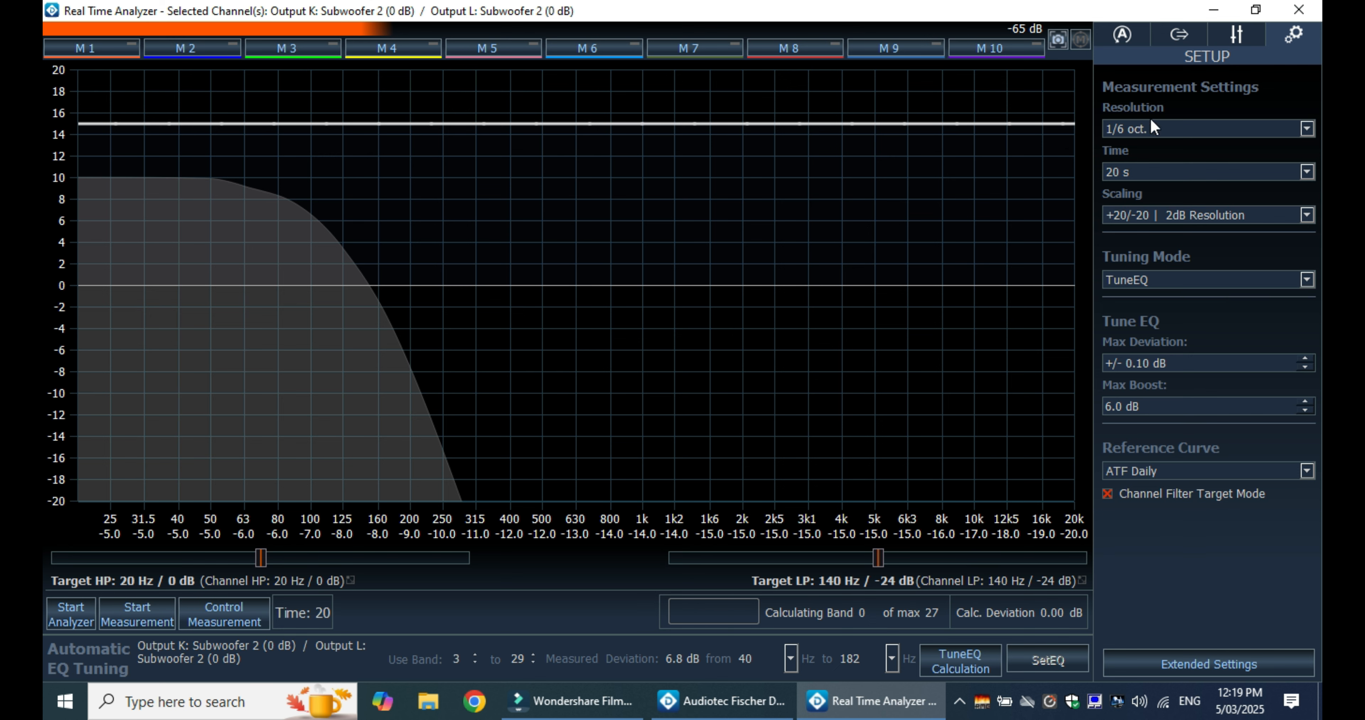
{"action": "left_click", "coordinate": [1231, 37]}
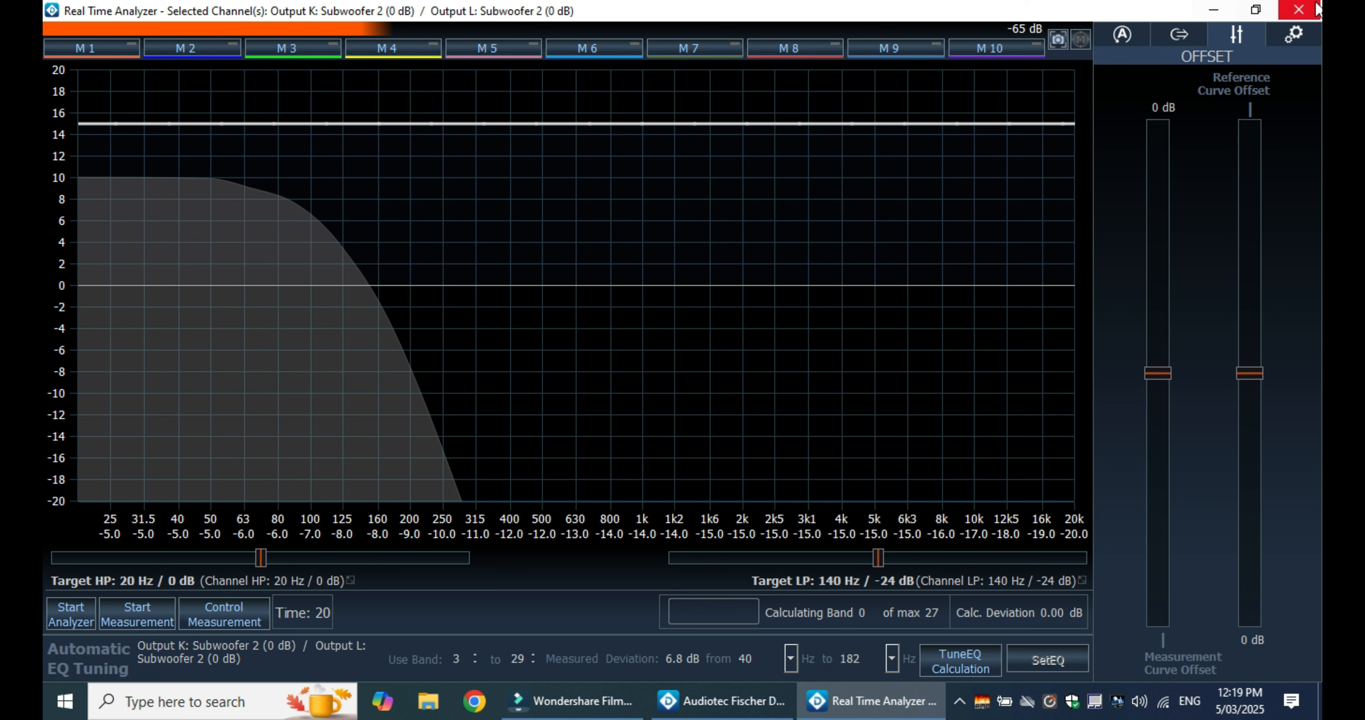
{"action": "left_click", "coordinate": [1292, 35]}
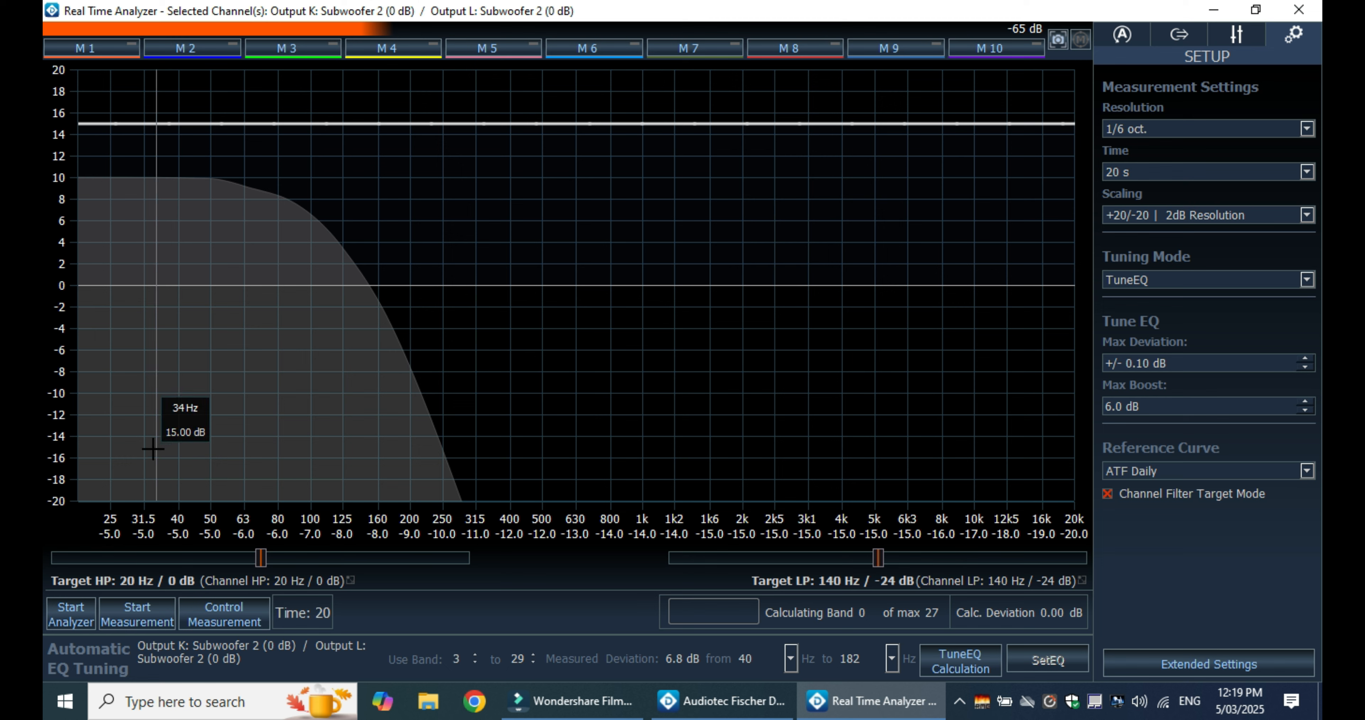
- Start the analyzer and a 20-second measurement of Subwoofer 2, accepting the reset of EQ bands 3 to 29
{"action": "left_click", "coordinate": [71, 614]}
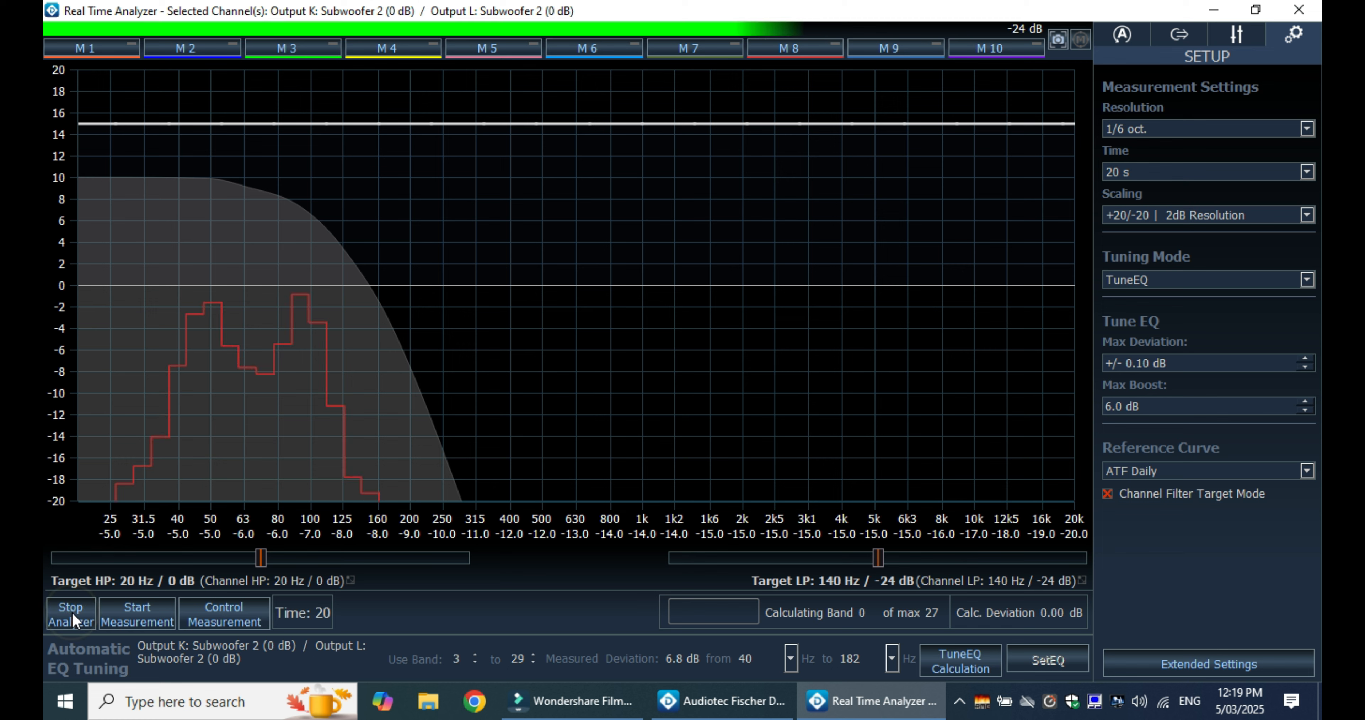
{"action": "left_click", "coordinate": [153, 619]}
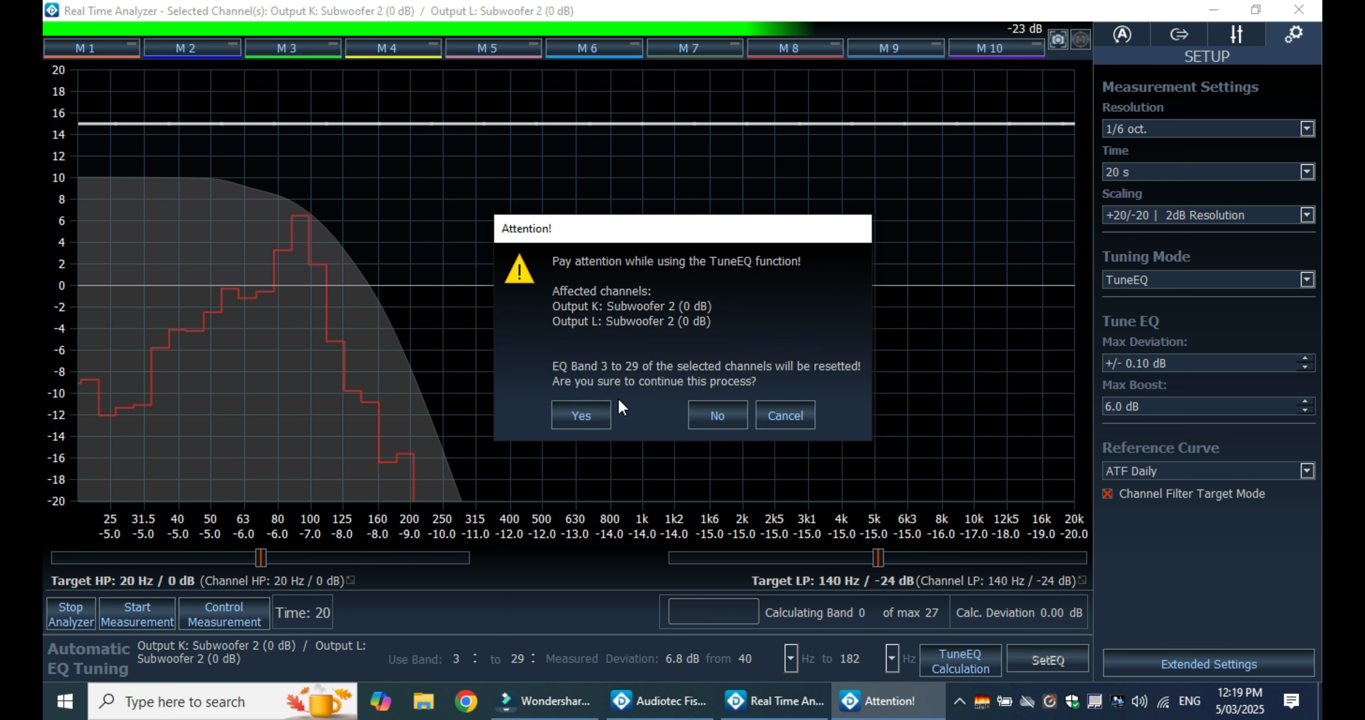
{"action": "left_click", "coordinate": [593, 415]}
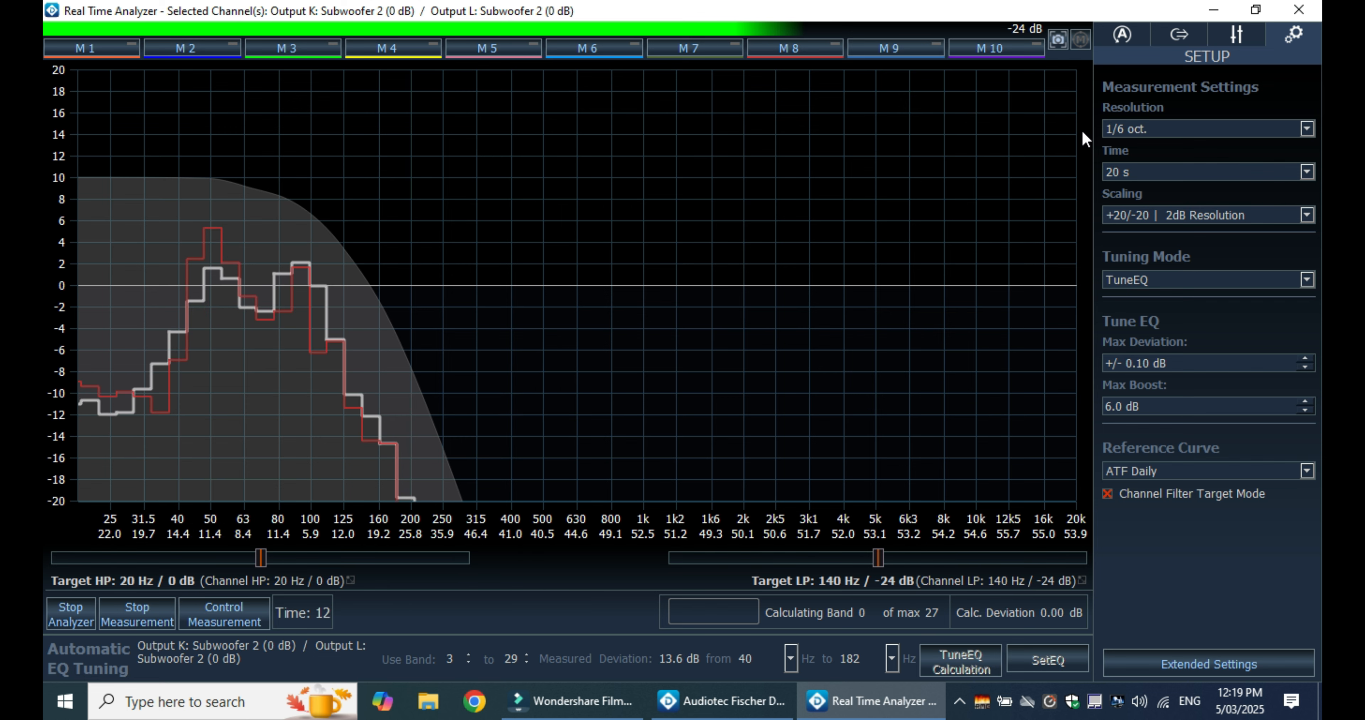
- Set the Measurement Curve Offset to 14 dB, and run another measurement of Subwoofer 2 from the setup view
{"action": "left_click", "coordinate": [1238, 38]}
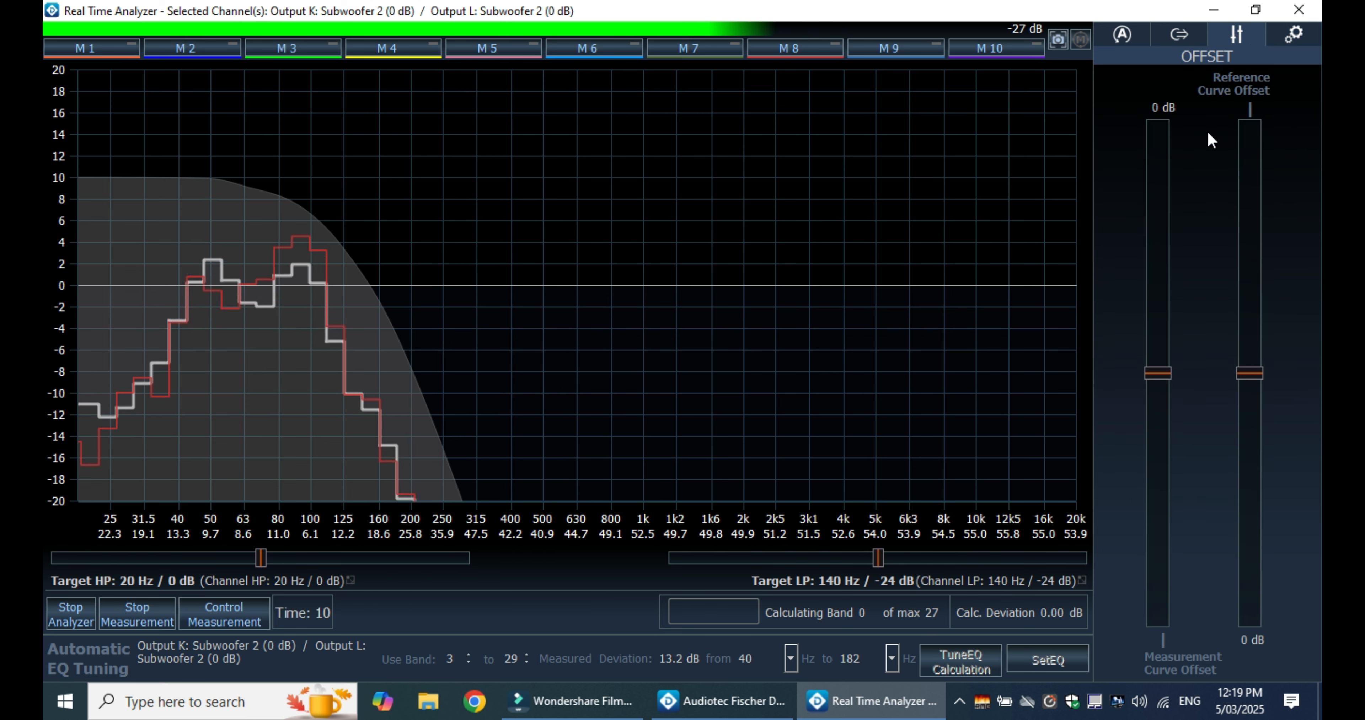
{"action": "left_click_drag", "start_coordinate": [1159, 371], "coordinate": [1133, 256]}
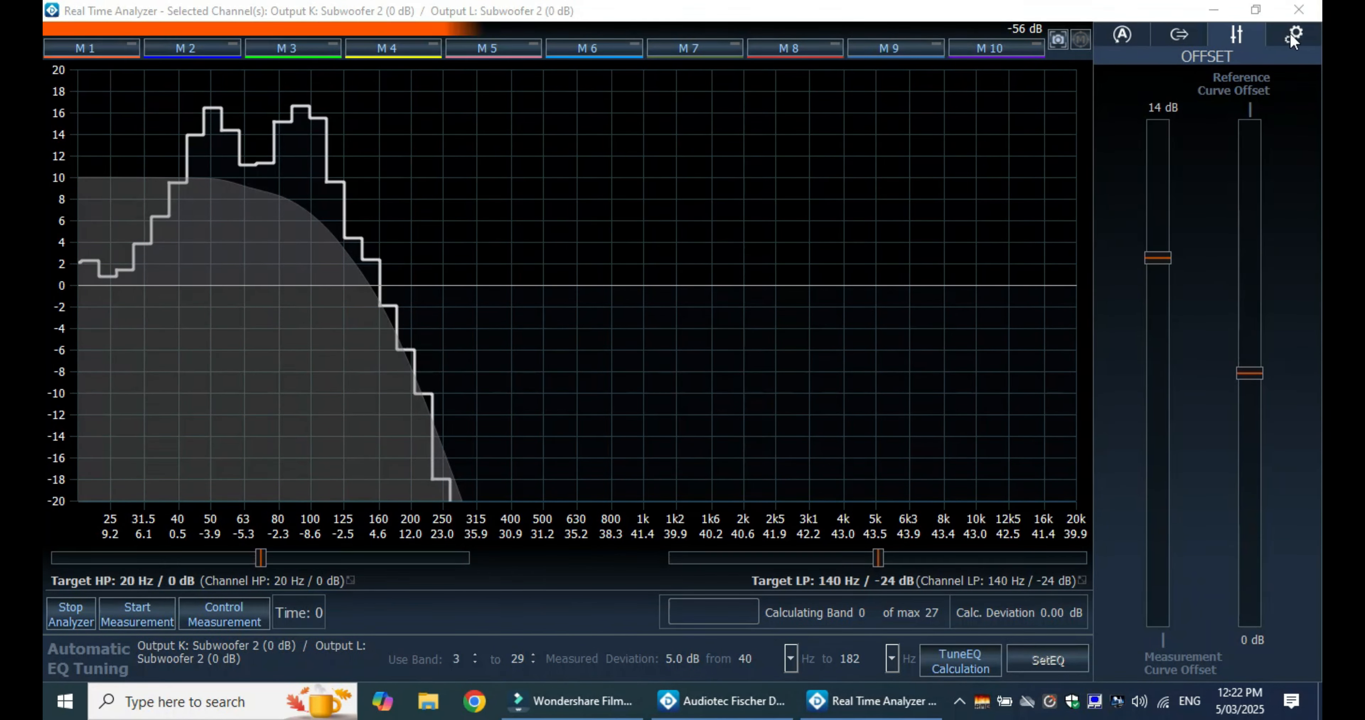
{"action": "left_click", "coordinate": [1292, 37]}
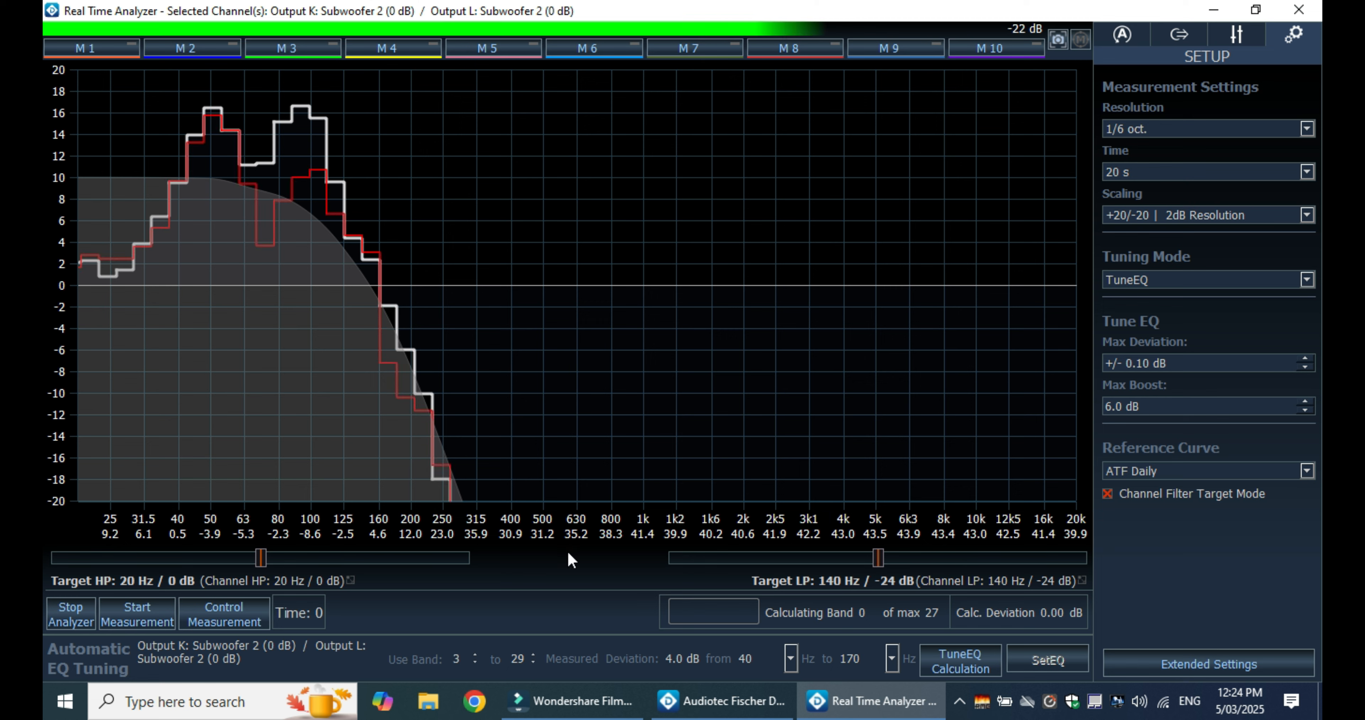
{"action": "left_click", "coordinate": [138, 613]}
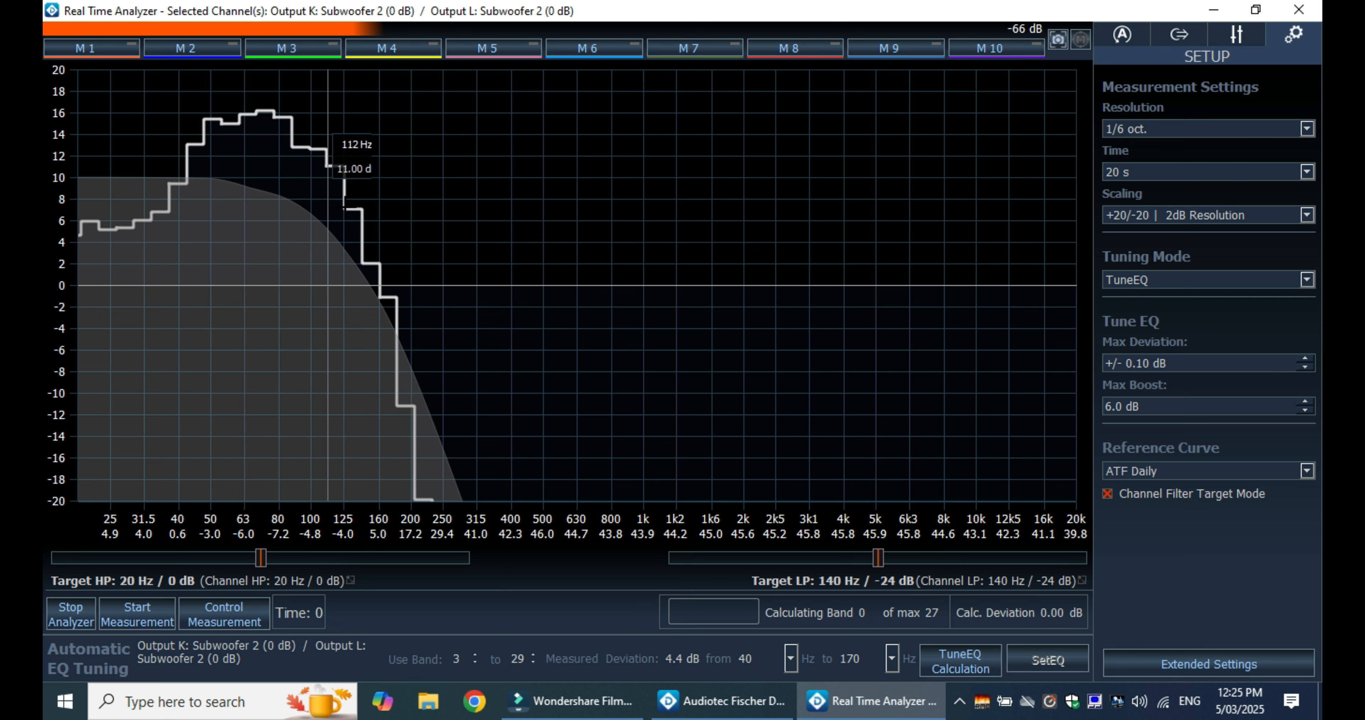
- Store the measured Subwoofer 2 curve in memory M 1, and run the TuneEQ calculation on it
{"action": "left_click", "coordinate": [96, 52]}
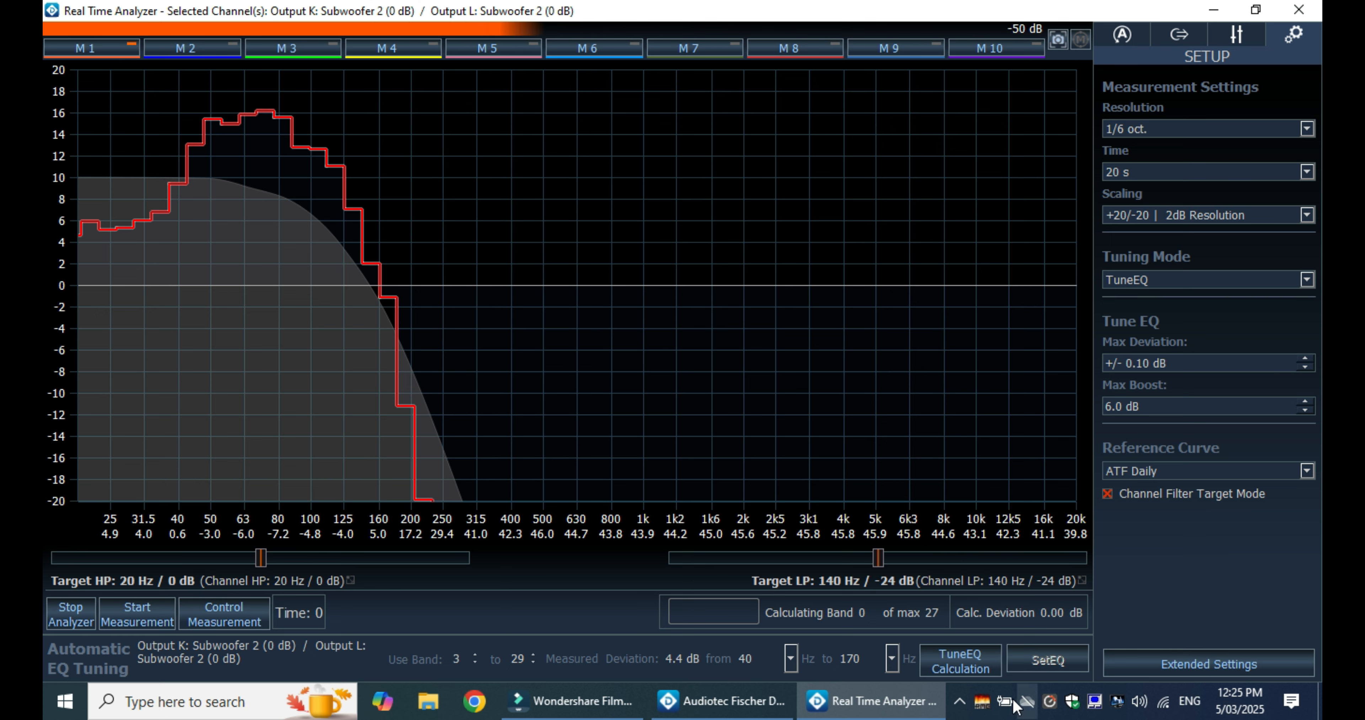
{"action": "left_click", "coordinate": [940, 669]}
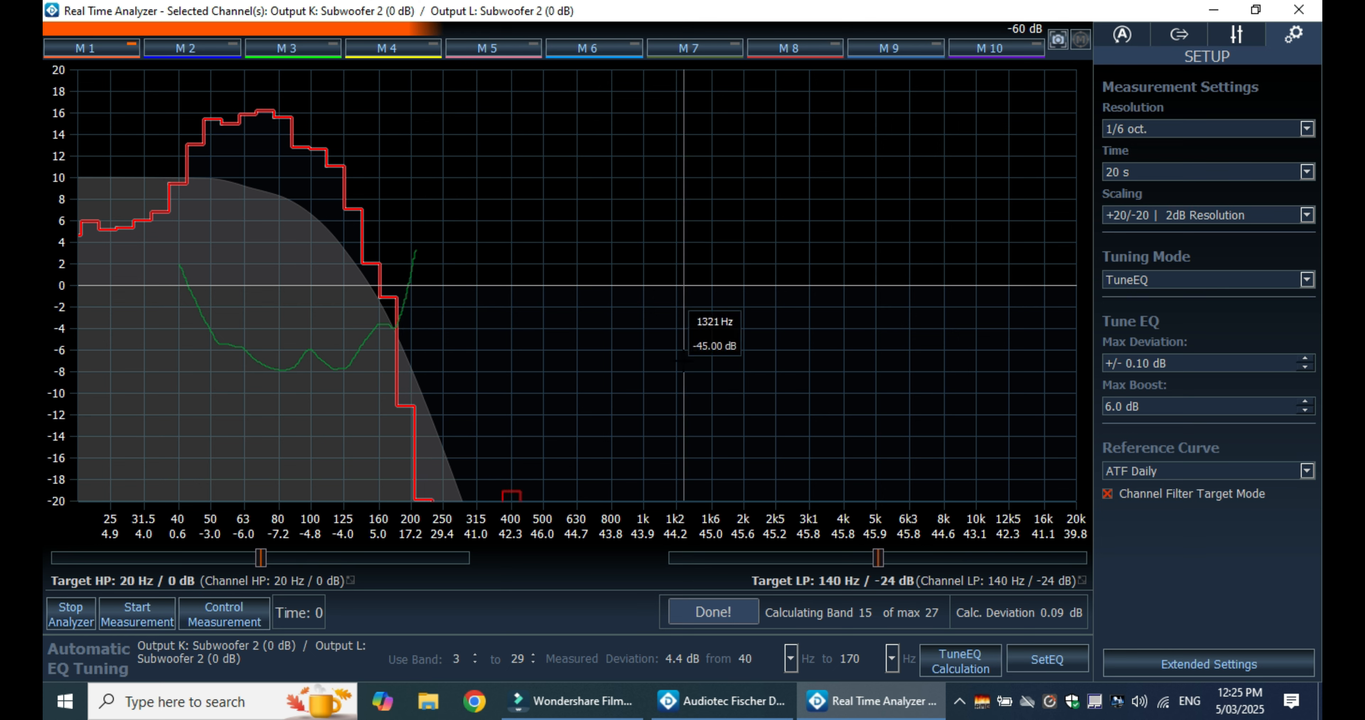
- Apply the calculated TuneEQ correction to Subwoofer 2, and compare the resulting EQ bands of outputs K and L with the main view
{"action": "left_click", "coordinate": [1213, 11]}
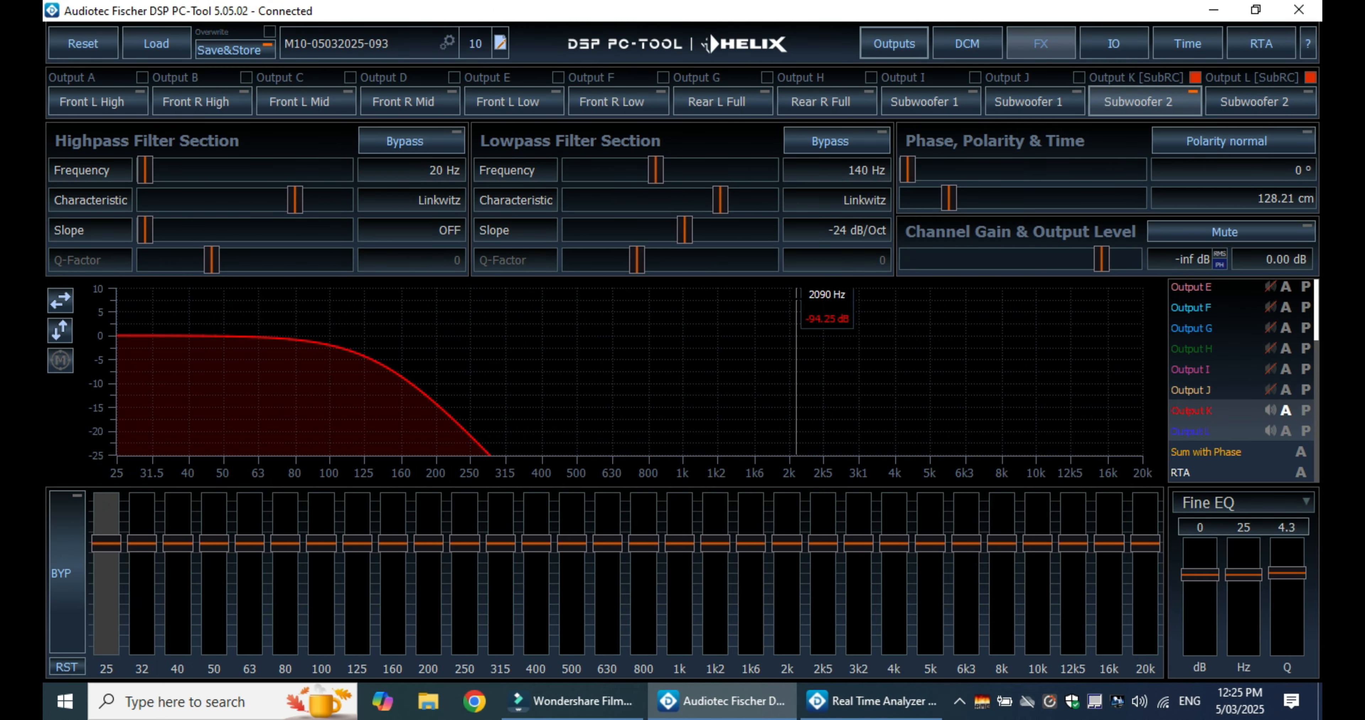
{"action": "left_click", "coordinate": [1259, 43]}
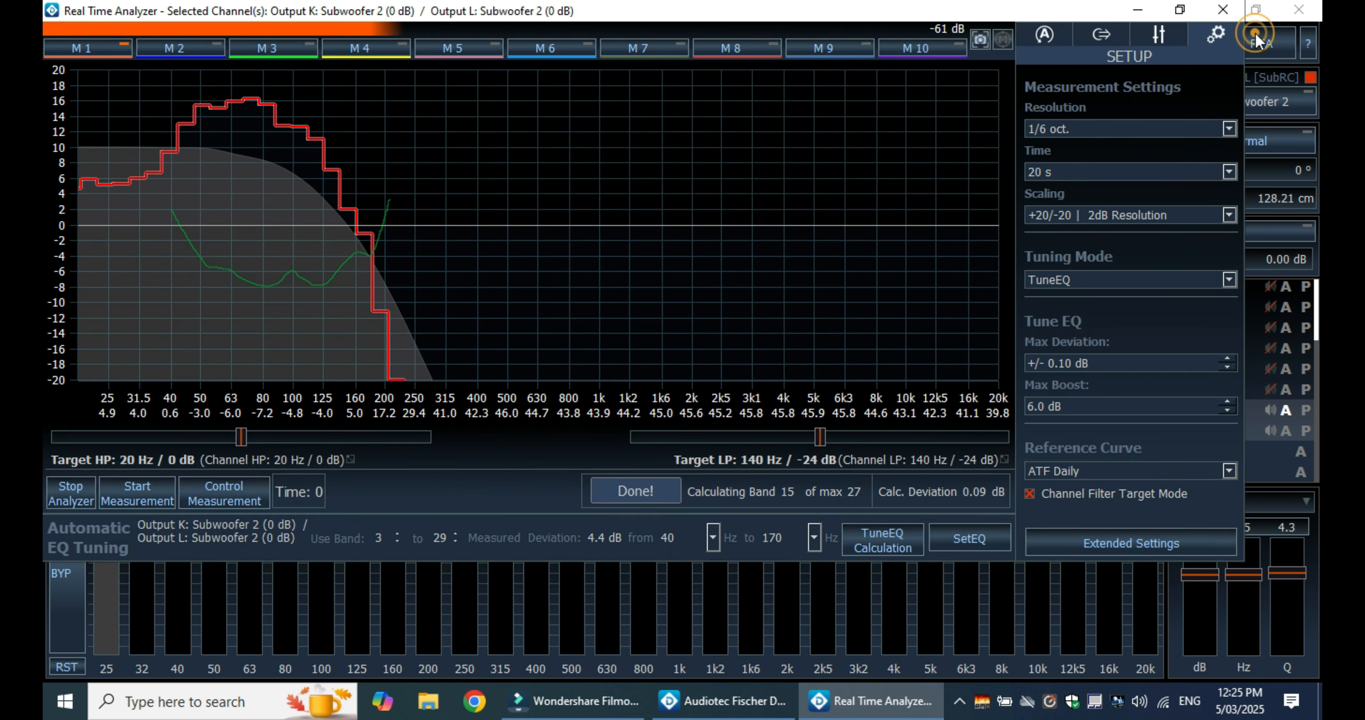
{"action": "left_click", "coordinate": [1180, 9]}
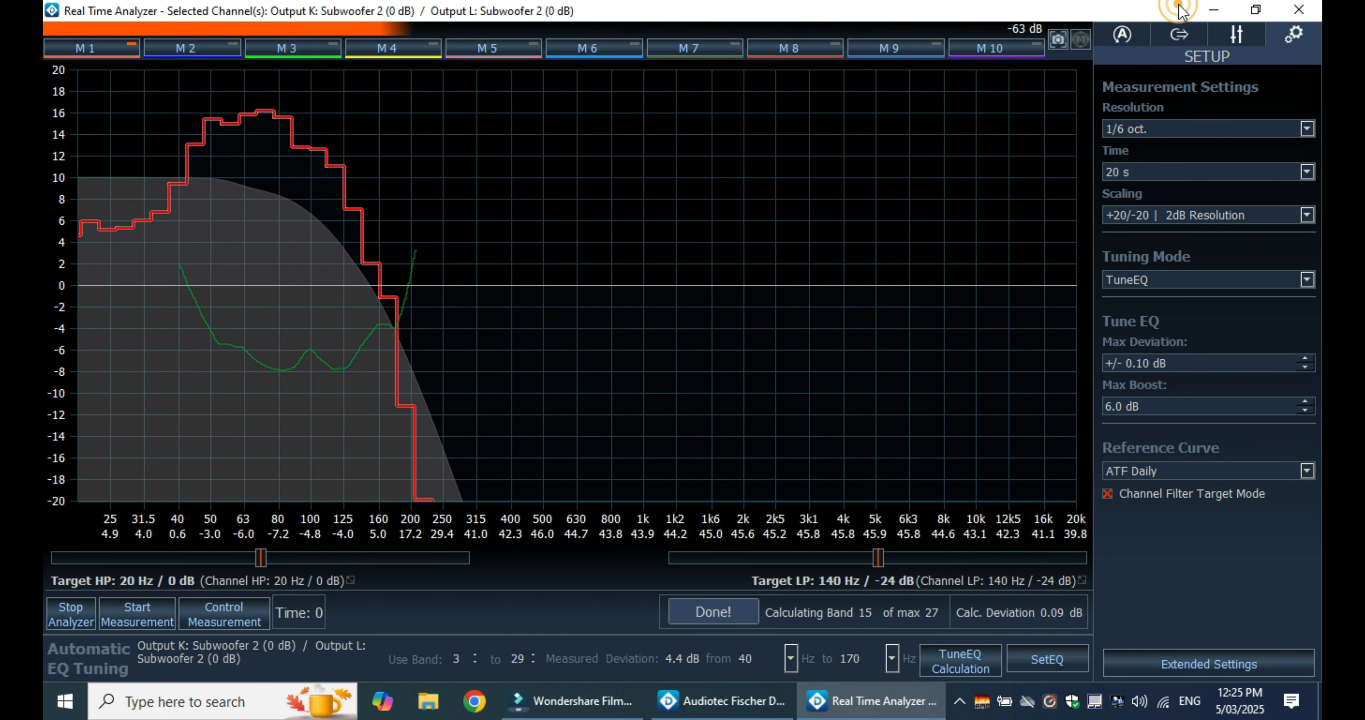
{"action": "left_click", "coordinate": [1048, 666]}
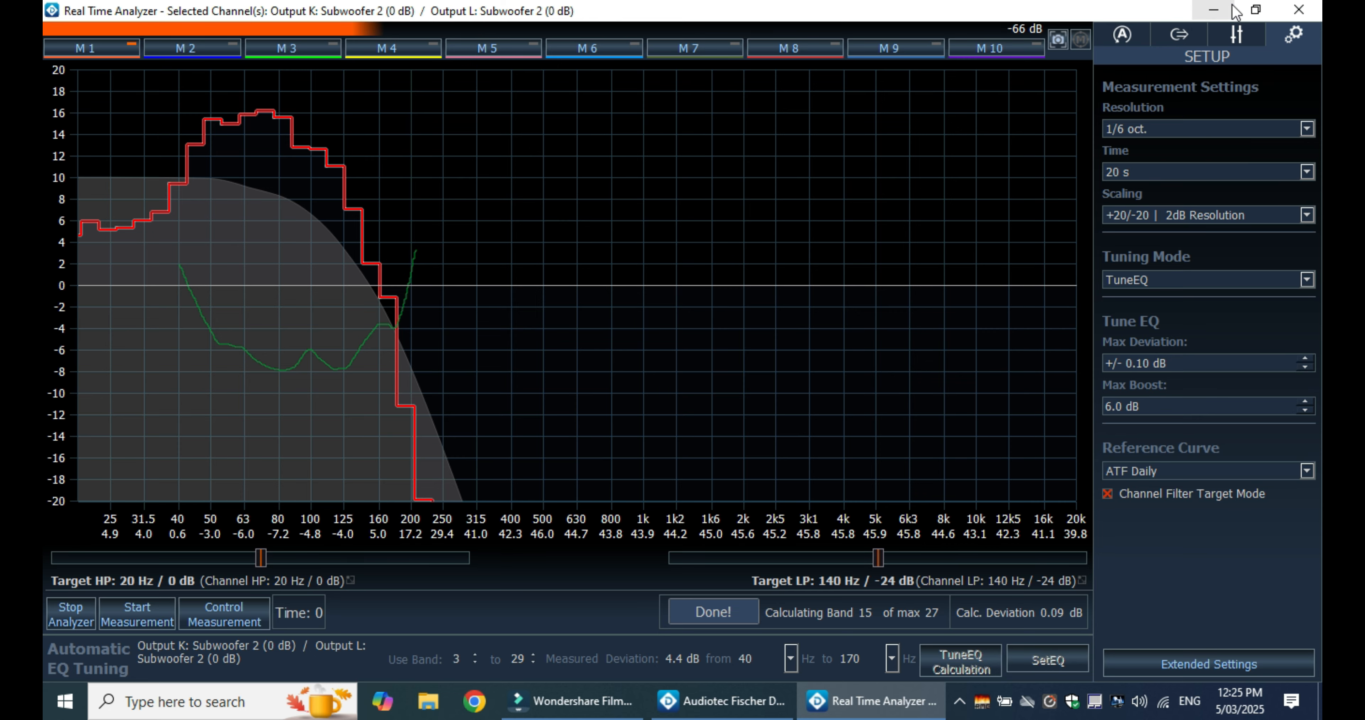
{"action": "left_click", "coordinate": [1214, 11]}
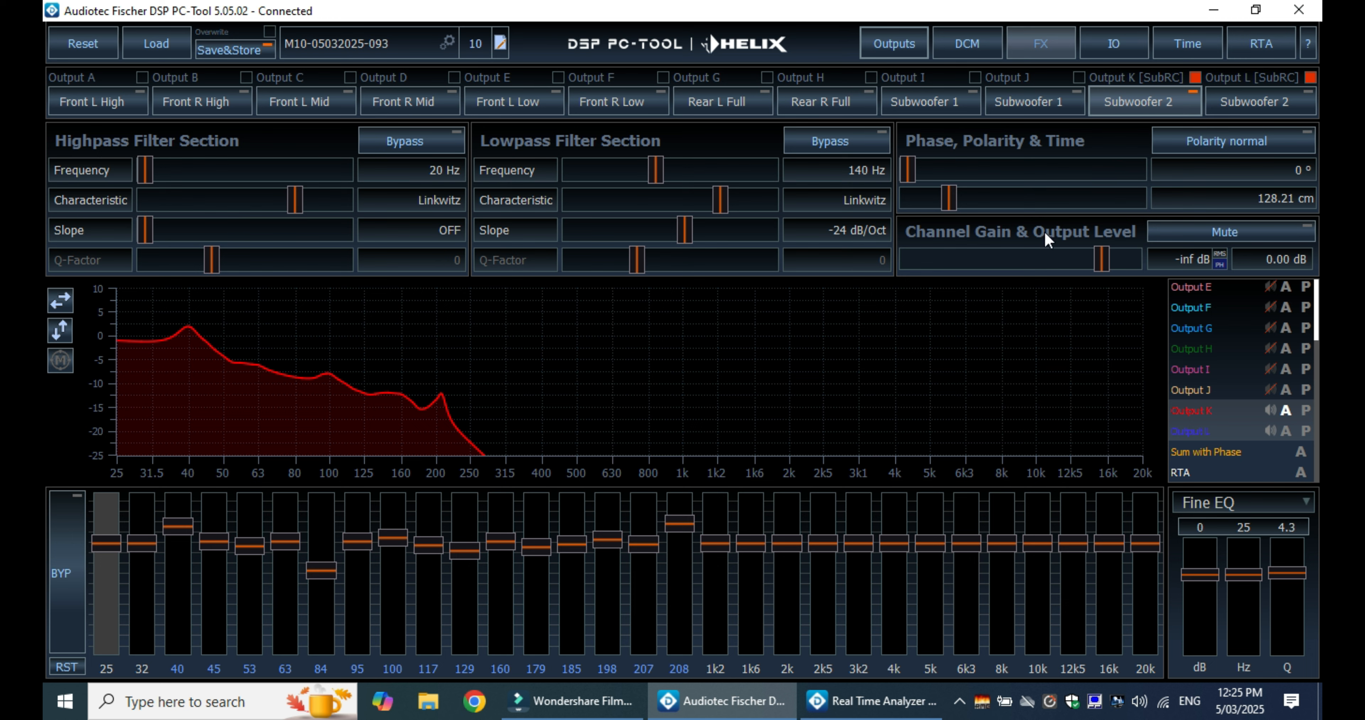
{"action": "left_click", "coordinate": [1238, 106]}
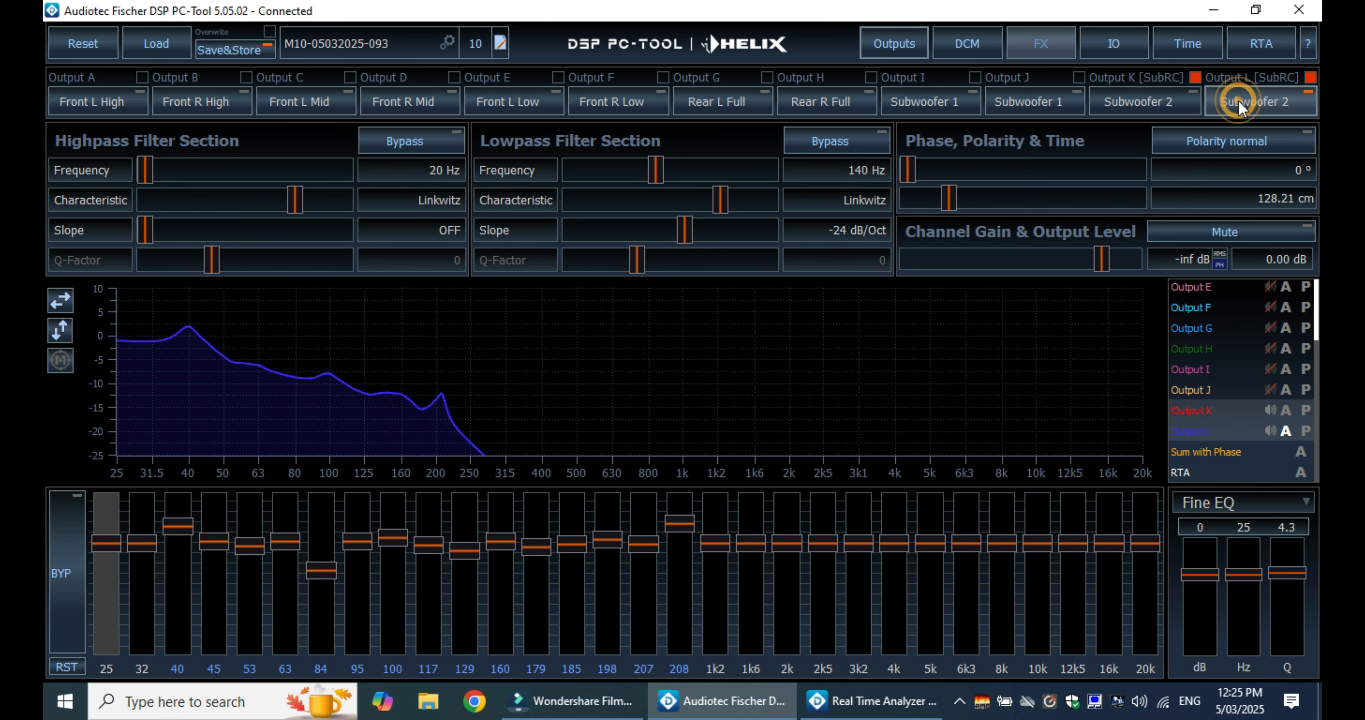
{"action": "left_click", "coordinate": [1160, 102]}
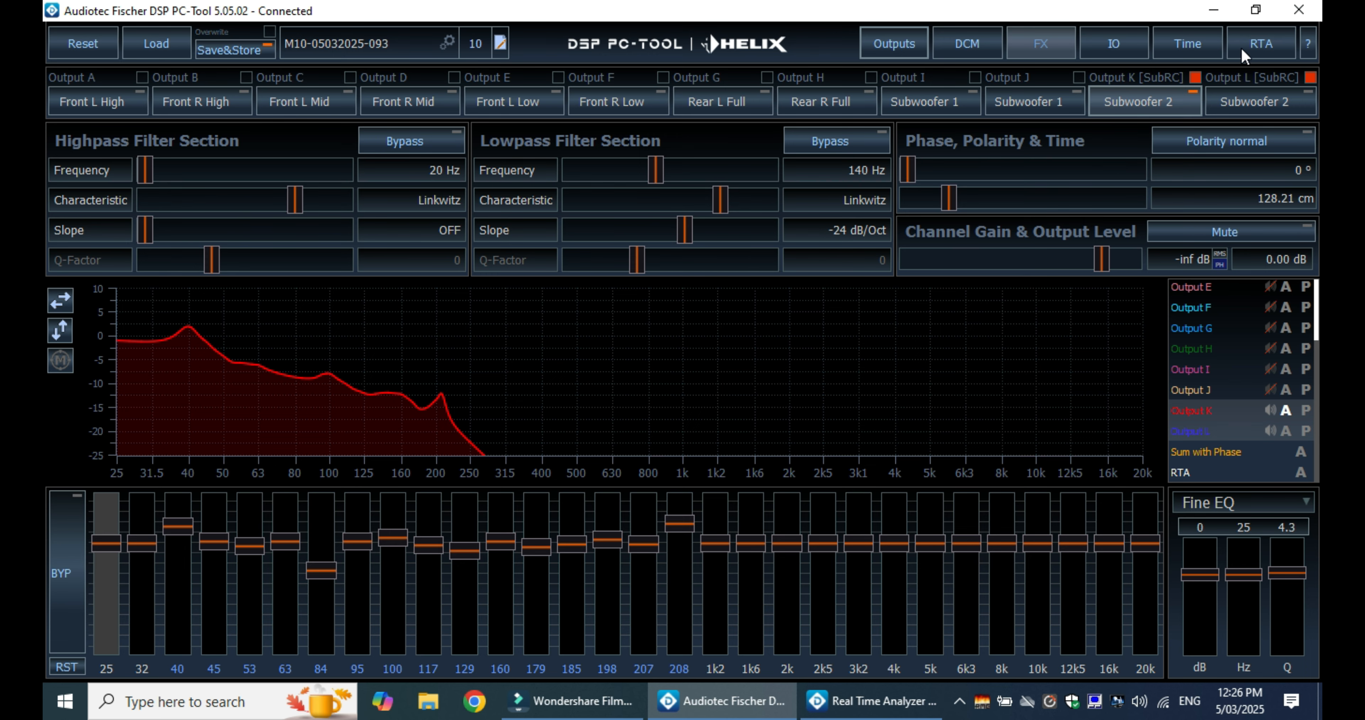
- Return to the full-size Real Time Analyzer and remeasure Subwoofer 2 using Just Measure, keeping its EQ bands
{"action": "left_click", "coordinate": [1243, 53]}
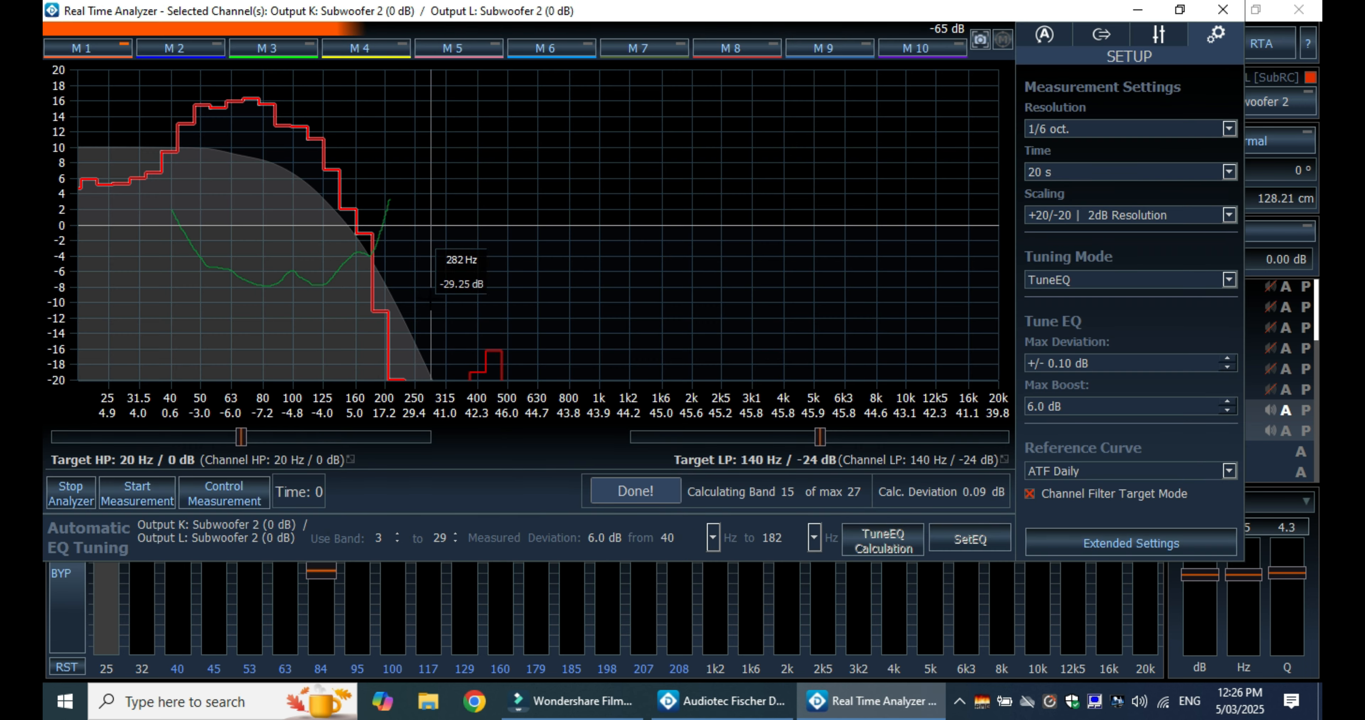
{"action": "left_click", "coordinate": [1174, 11]}
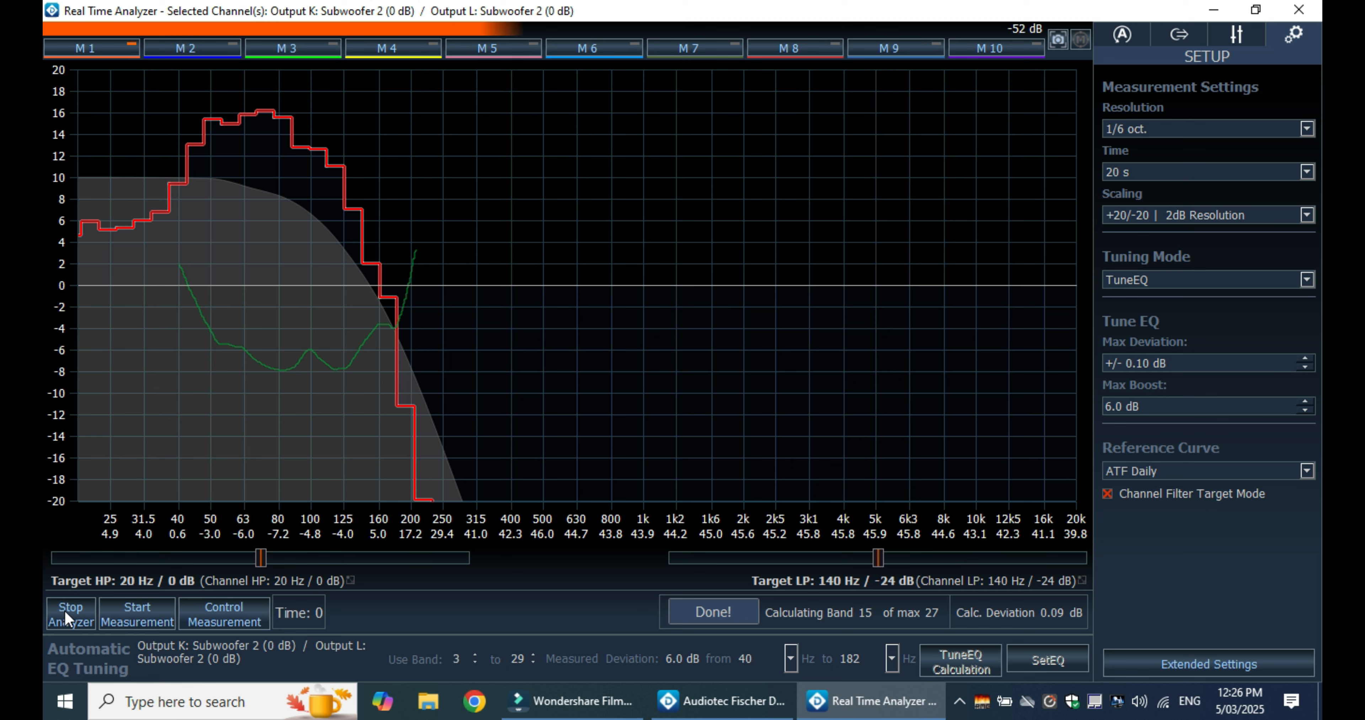
{"action": "left_click", "coordinate": [157, 619]}
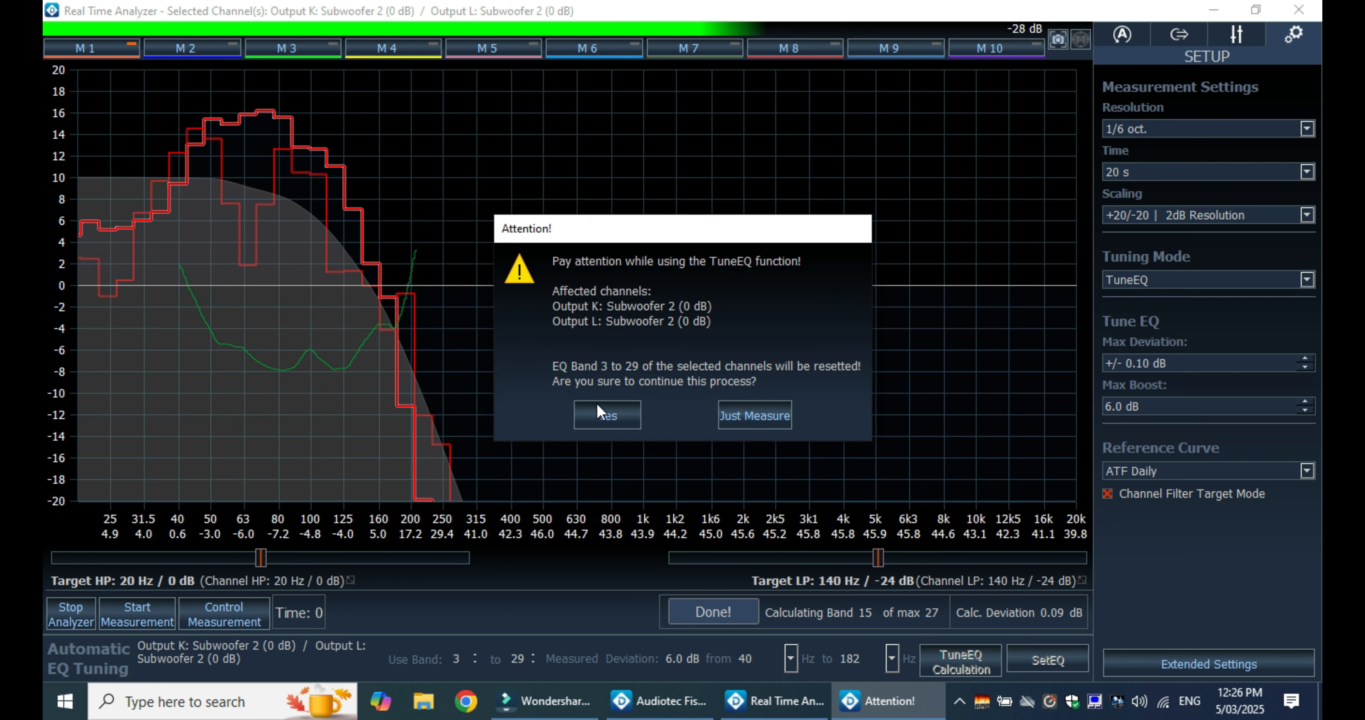
{"action": "left_click", "coordinate": [763, 422]}
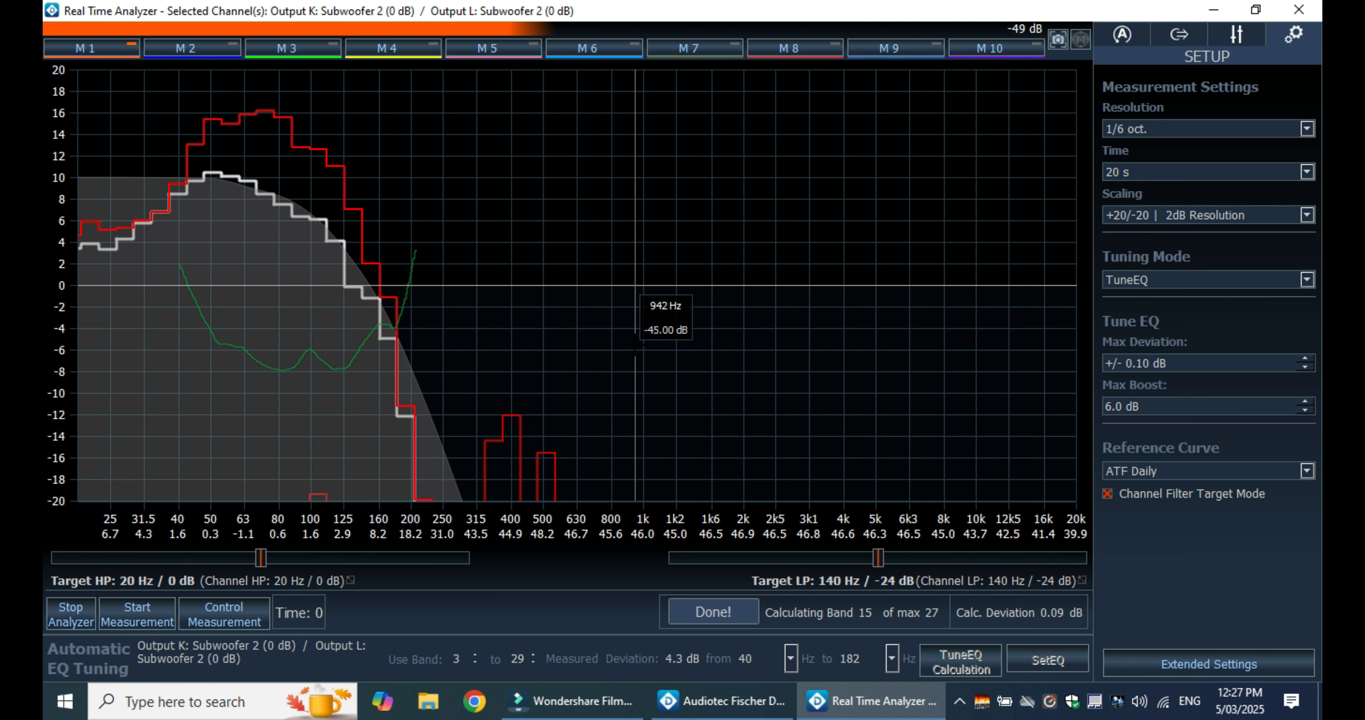
- Store the corrected Subwoofer 2 measurement in memory M 2
{"action": "left_click", "coordinate": [223, 44]}
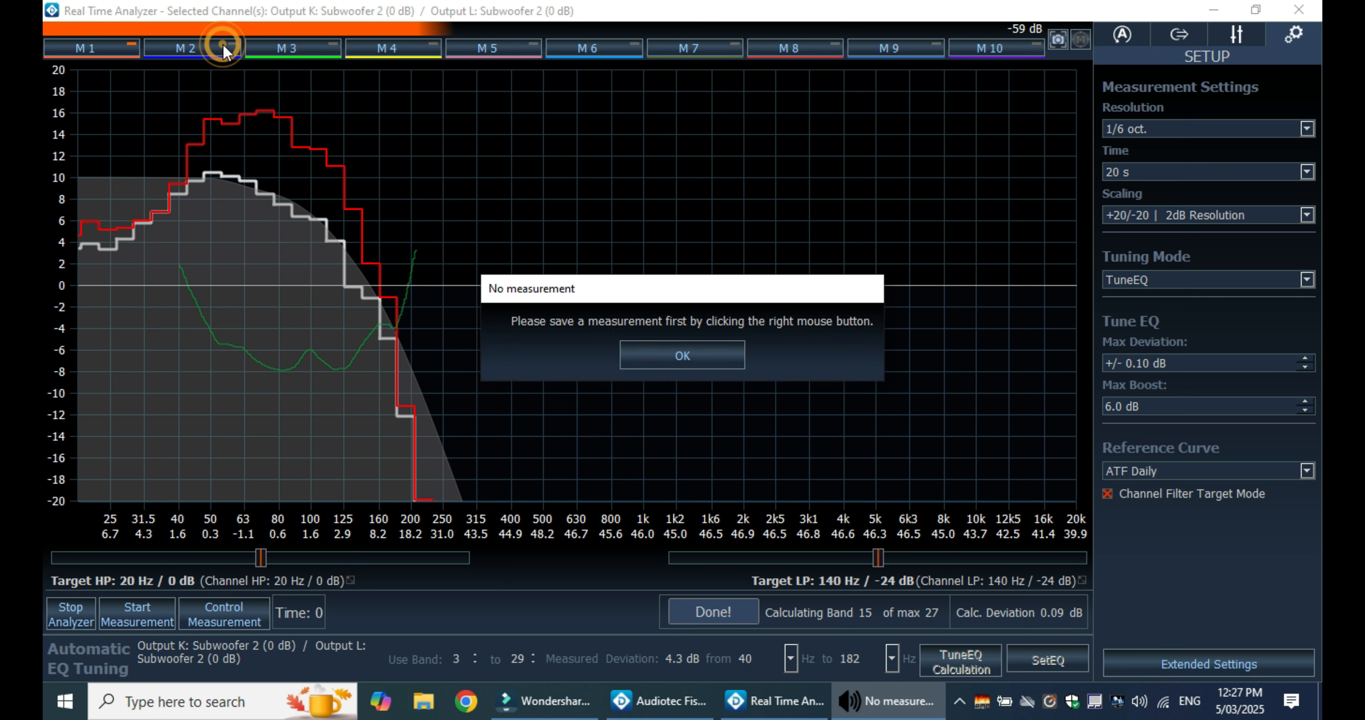
{"action": "left_click", "coordinate": [731, 346]}
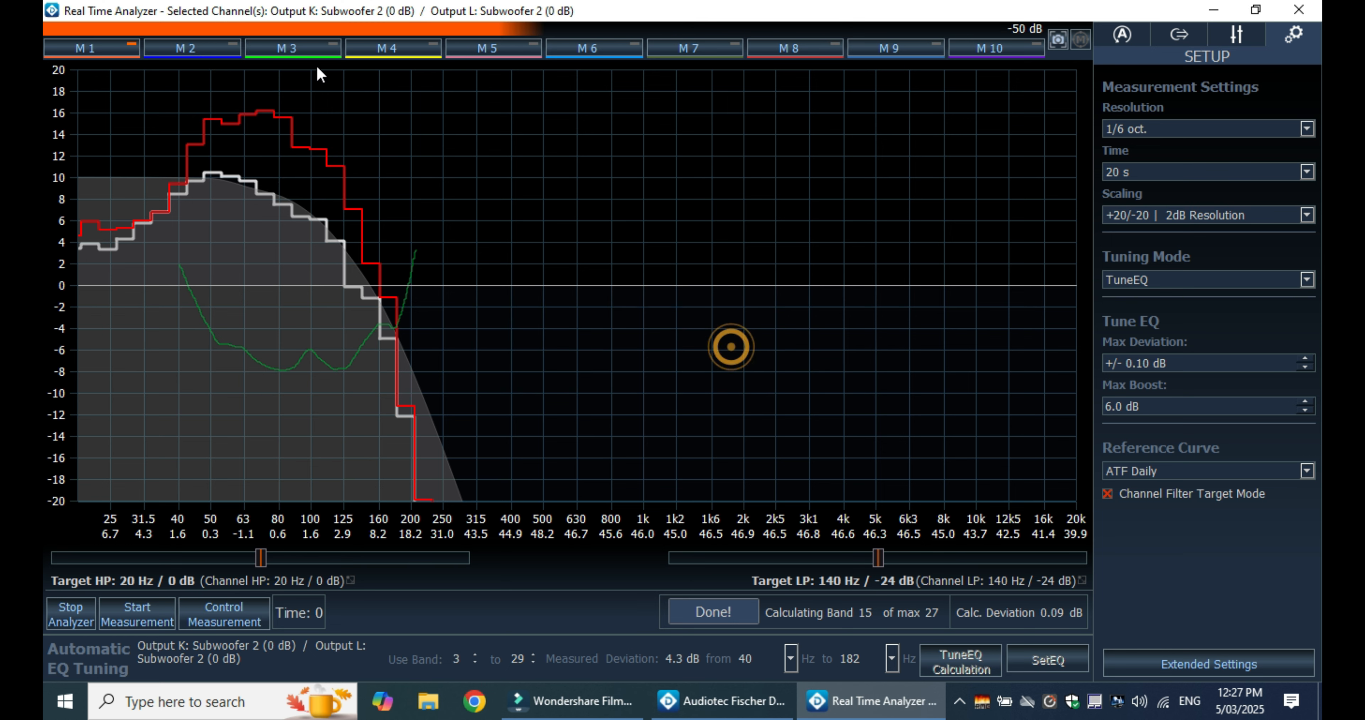
{"action": "left_click", "coordinate": [216, 41]}
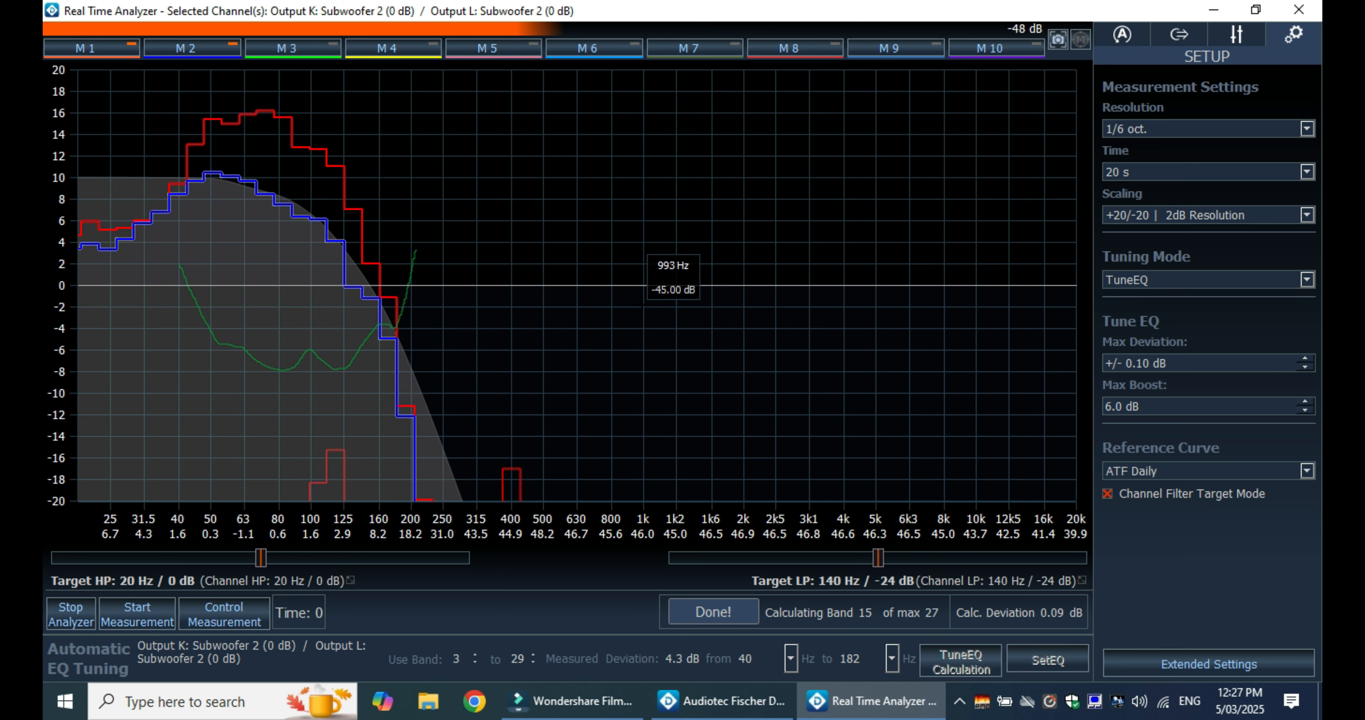
{"action": "left_click", "coordinate": [642, 305]}
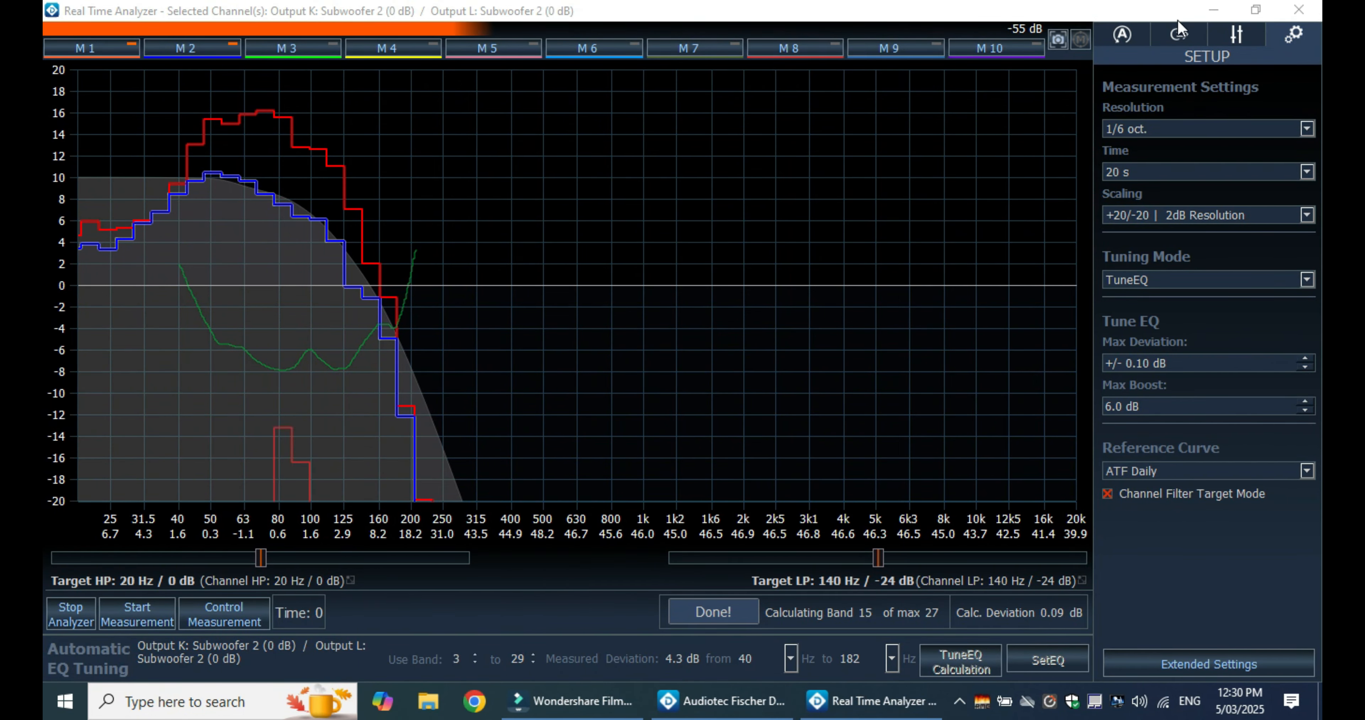
- Mute the Subwoofer 2 outputs, and unmute and select only Output A, Front L High
{"action": "left_click", "coordinate": [1217, 10]}
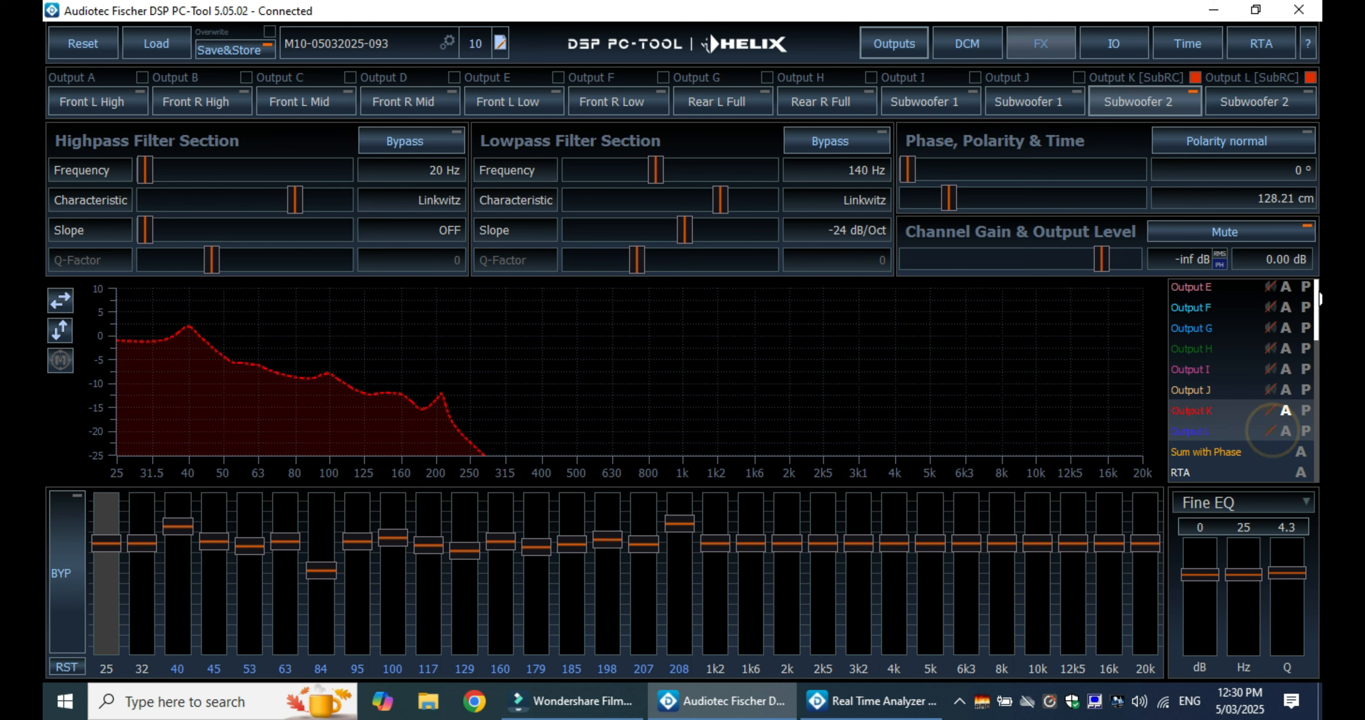
{"action": "left_click", "coordinate": [1316, 289]}
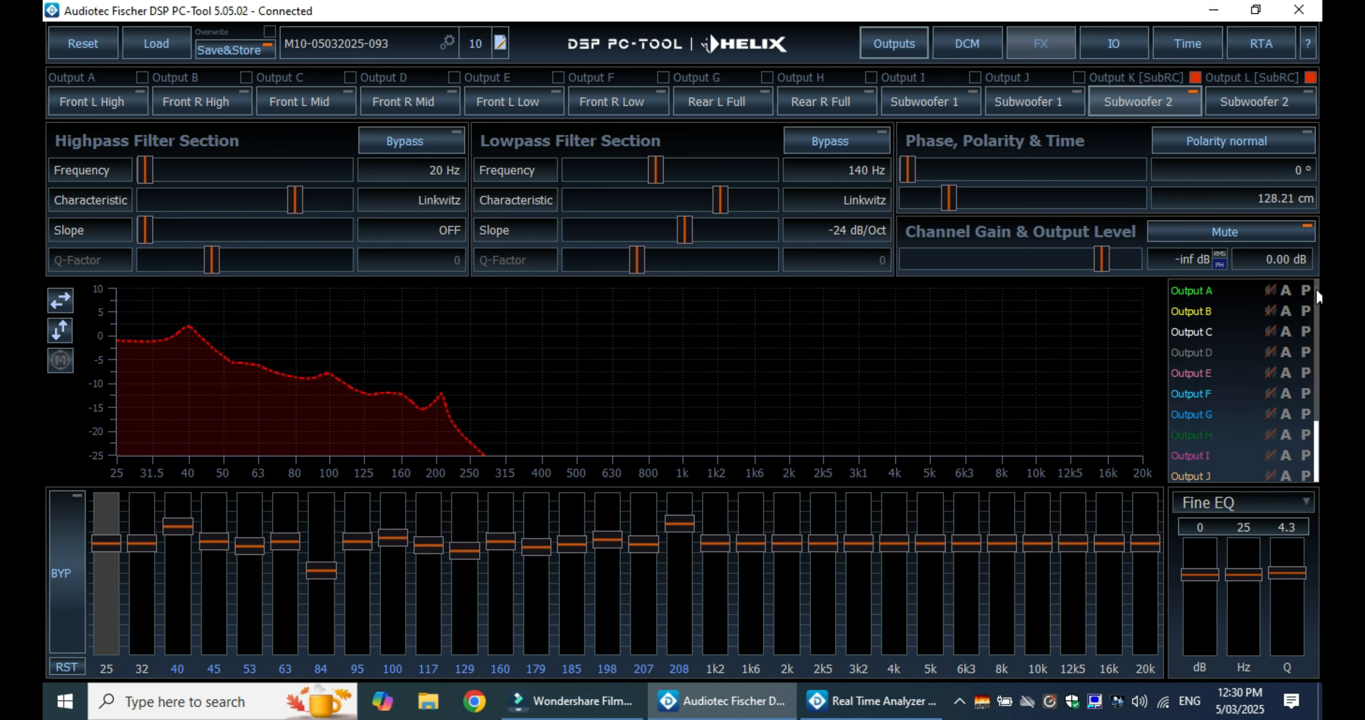
{"action": "left_click", "coordinate": [1271, 290]}
{"action": "left_click", "coordinate": [122, 98]}
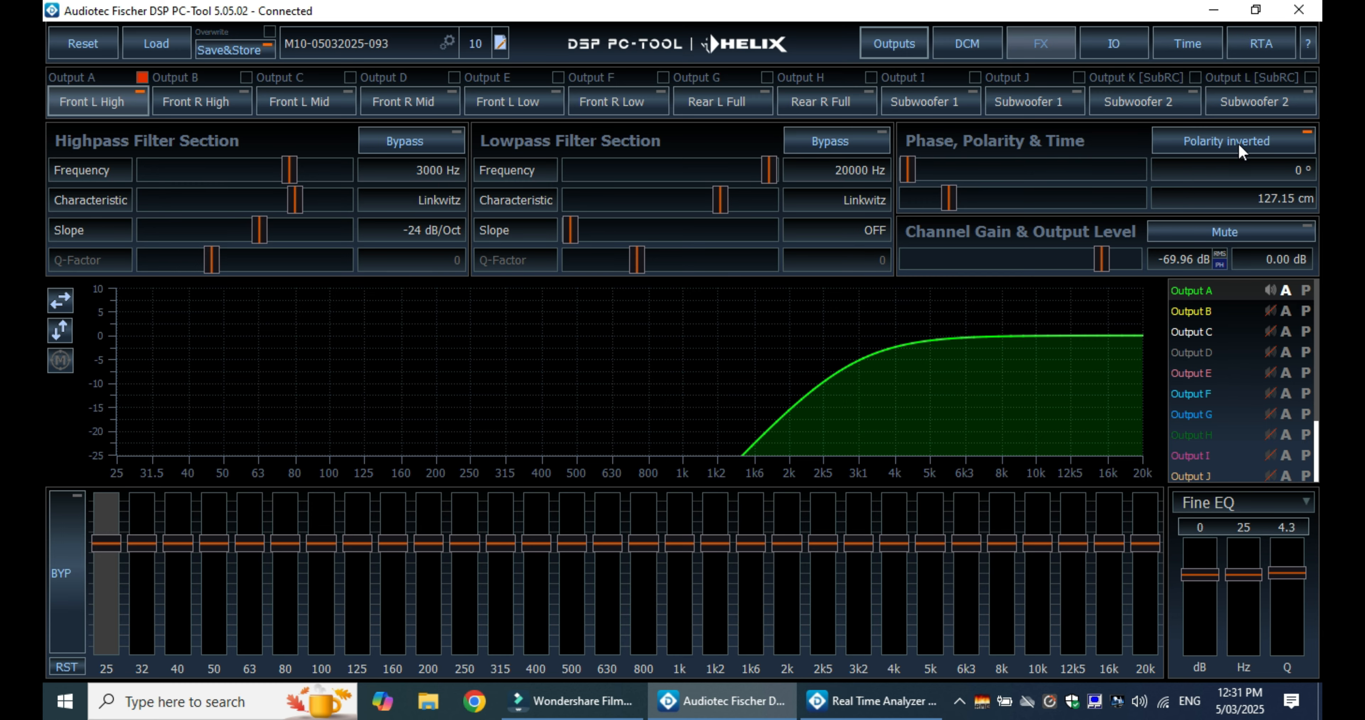
- Open the full-size Real Time Analyzer for Front L High, and check the output channel selection before returning to the setup
{"action": "left_click", "coordinate": [1268, 53]}
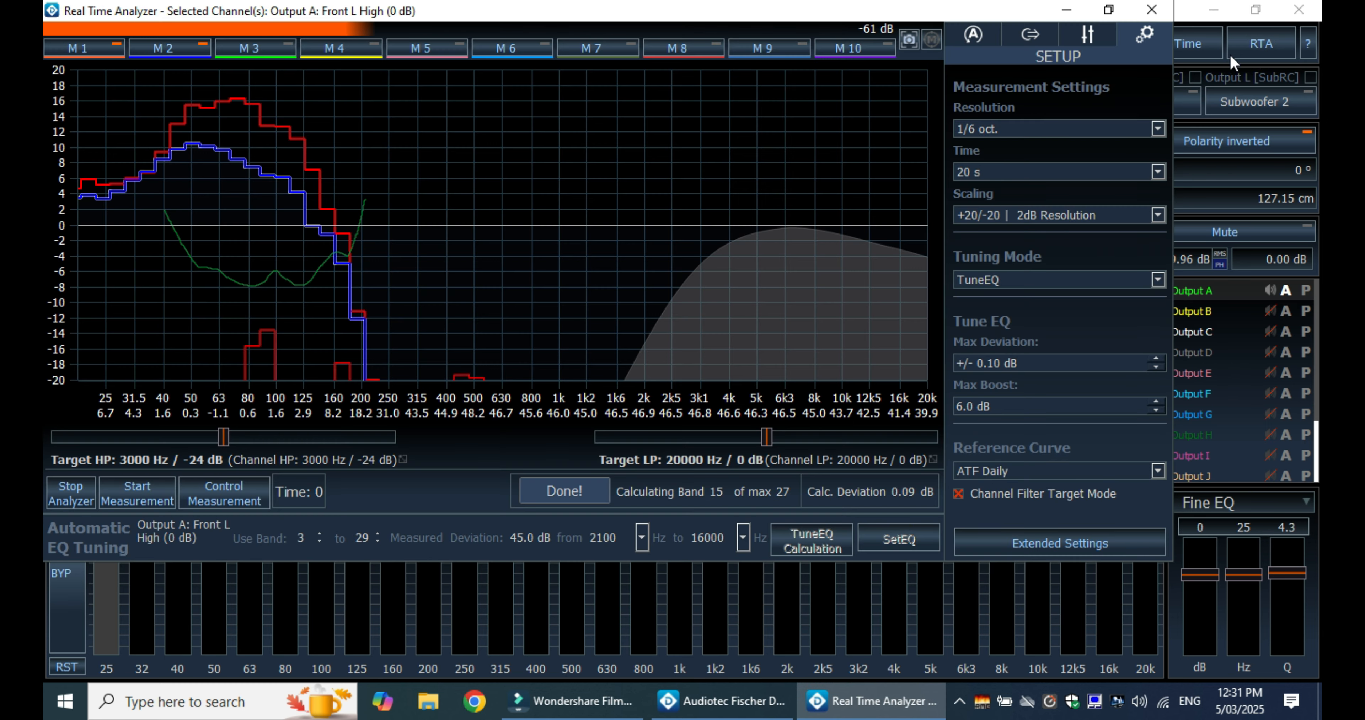
{"action": "left_click", "coordinate": [1111, 10]}
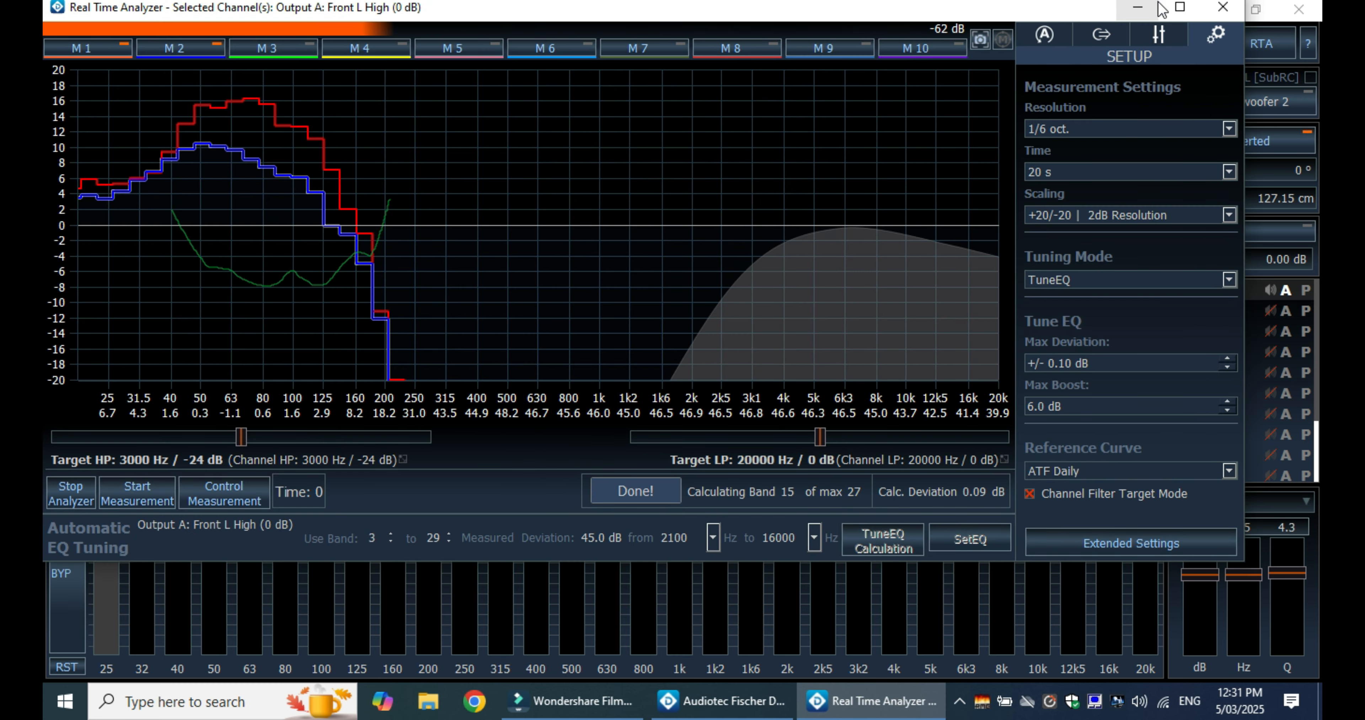
{"action": "left_click", "coordinate": [1174, 10]}
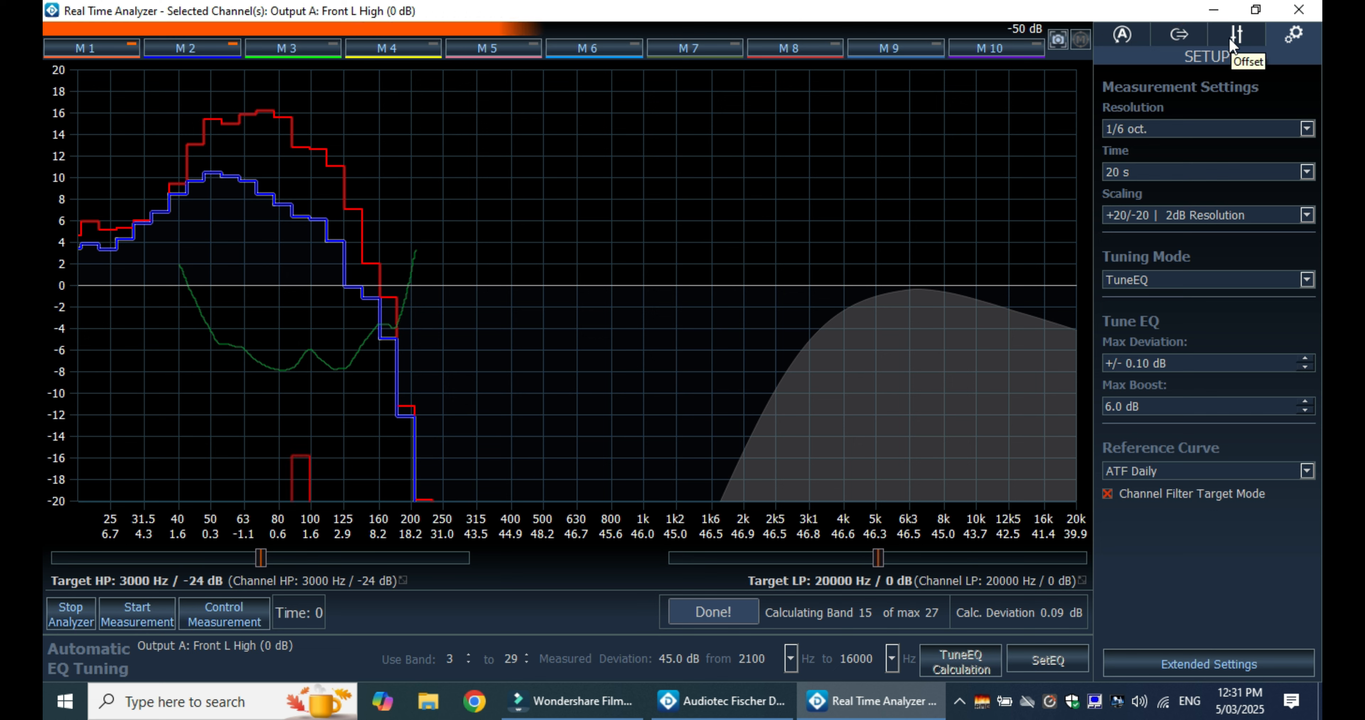
{"action": "left_click", "coordinate": [1178, 37]}
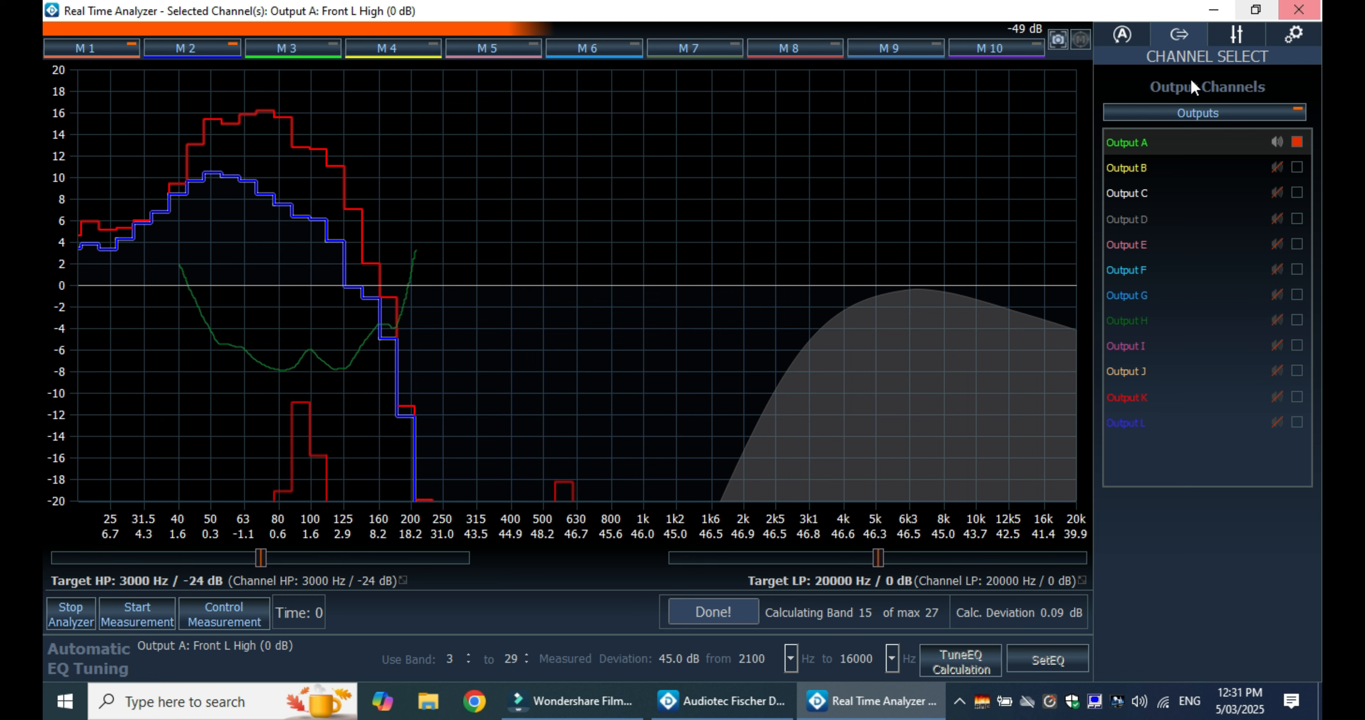
{"action": "left_click", "coordinate": [1281, 39]}
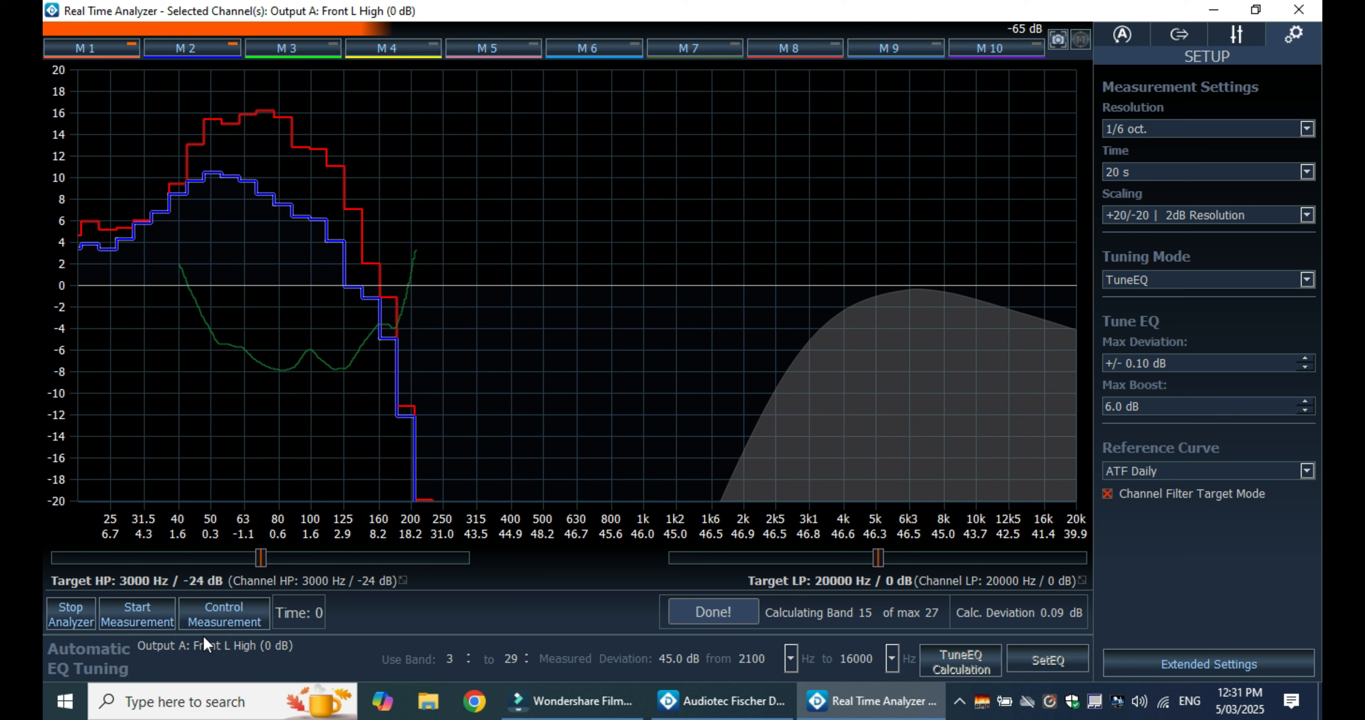
- Measure Front L High, accepting the reset of EQ bands 3 to 29, and set the tuning range's upper limit to 10000 Hz
{"action": "left_click", "coordinate": [150, 611]}
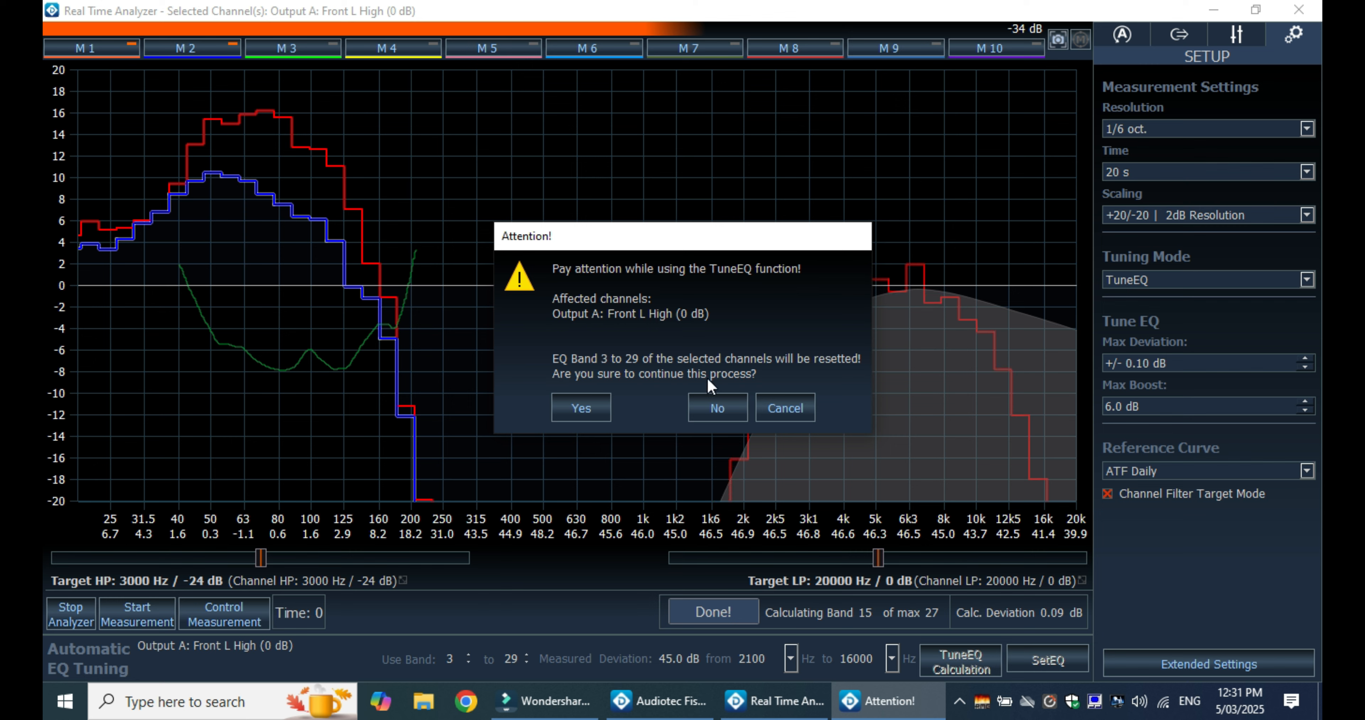
{"action": "left_click", "coordinate": [584, 414]}
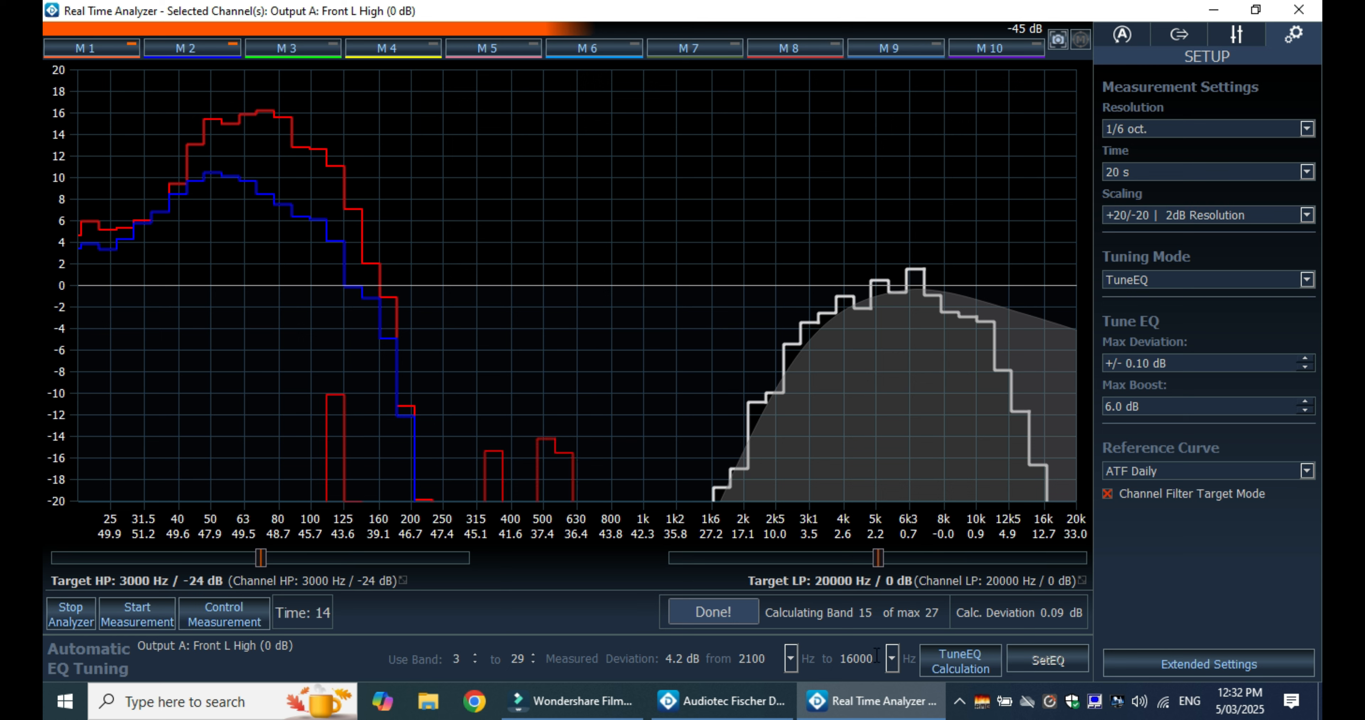
{"action": "left_click_drag", "start_coordinate": [871, 656], "coordinate": [851, 657]}
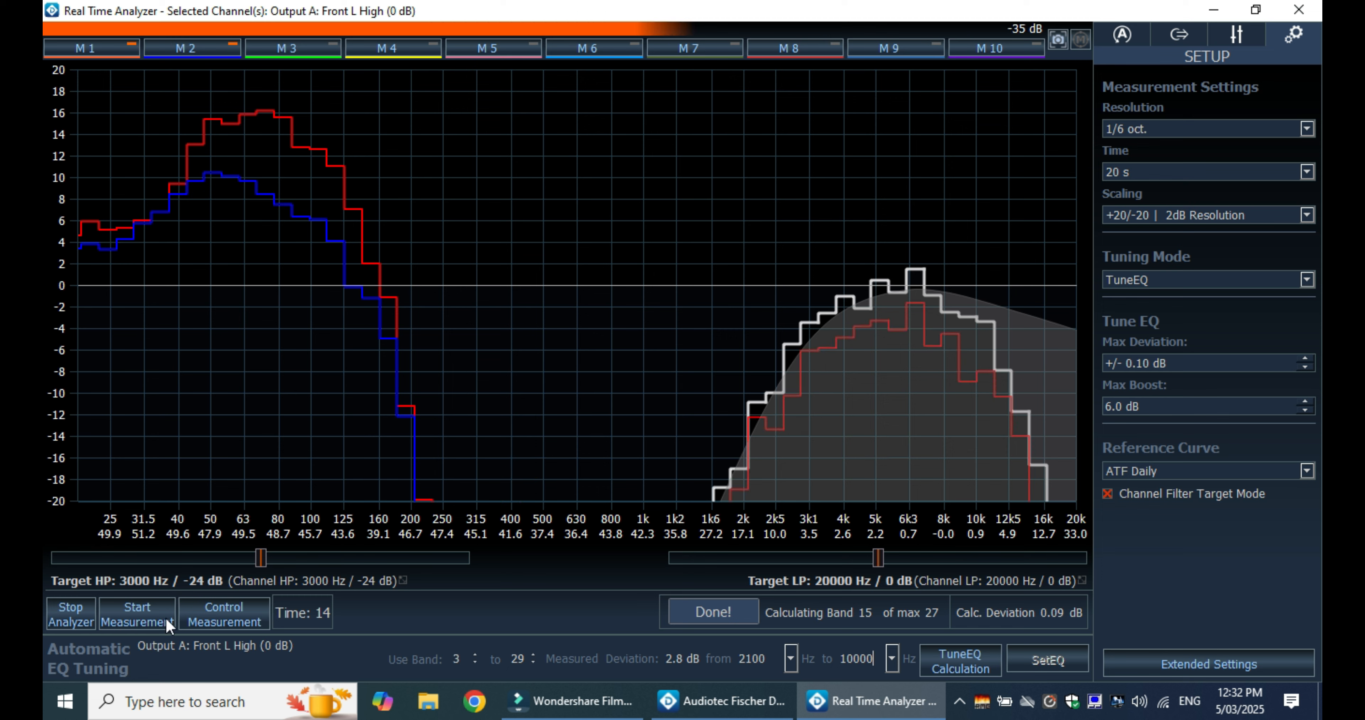
- Measure Front L High again and store the new curve in memory M 3
{"action": "left_click", "coordinate": [140, 618]}
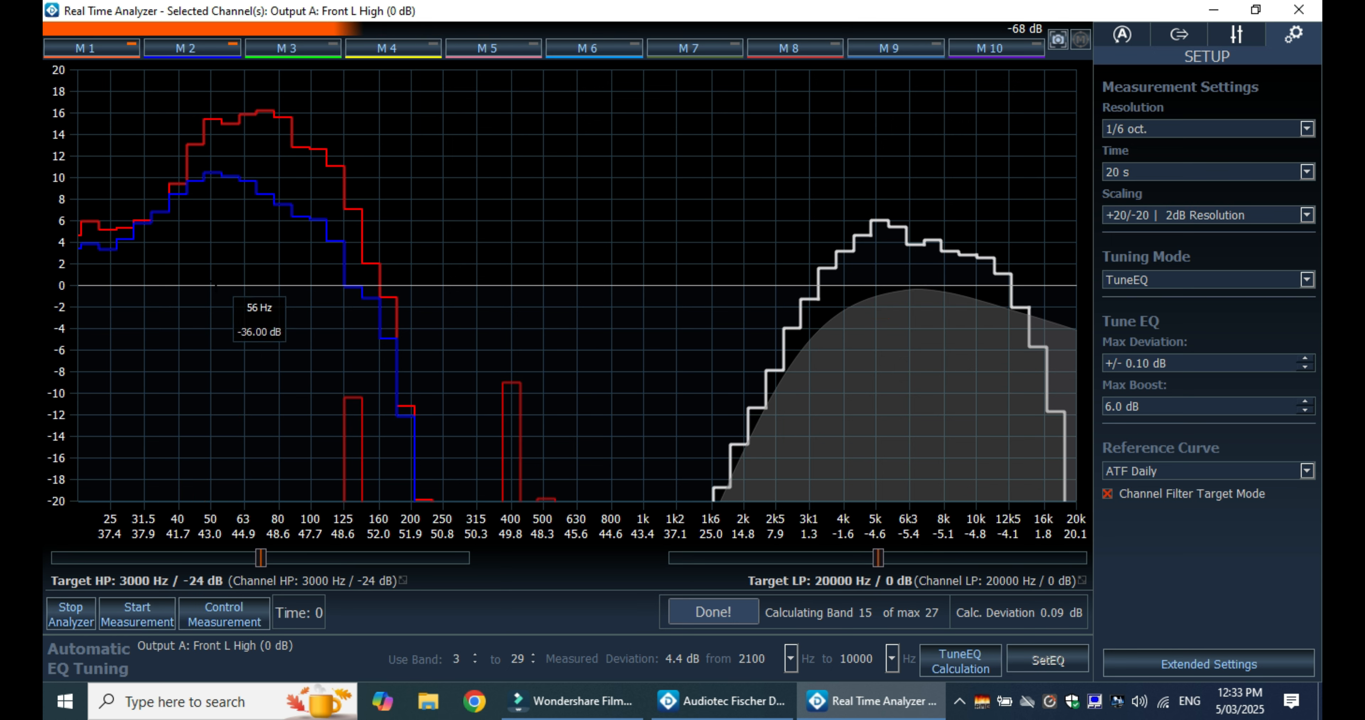
{"action": "left_click", "coordinate": [296, 42]}
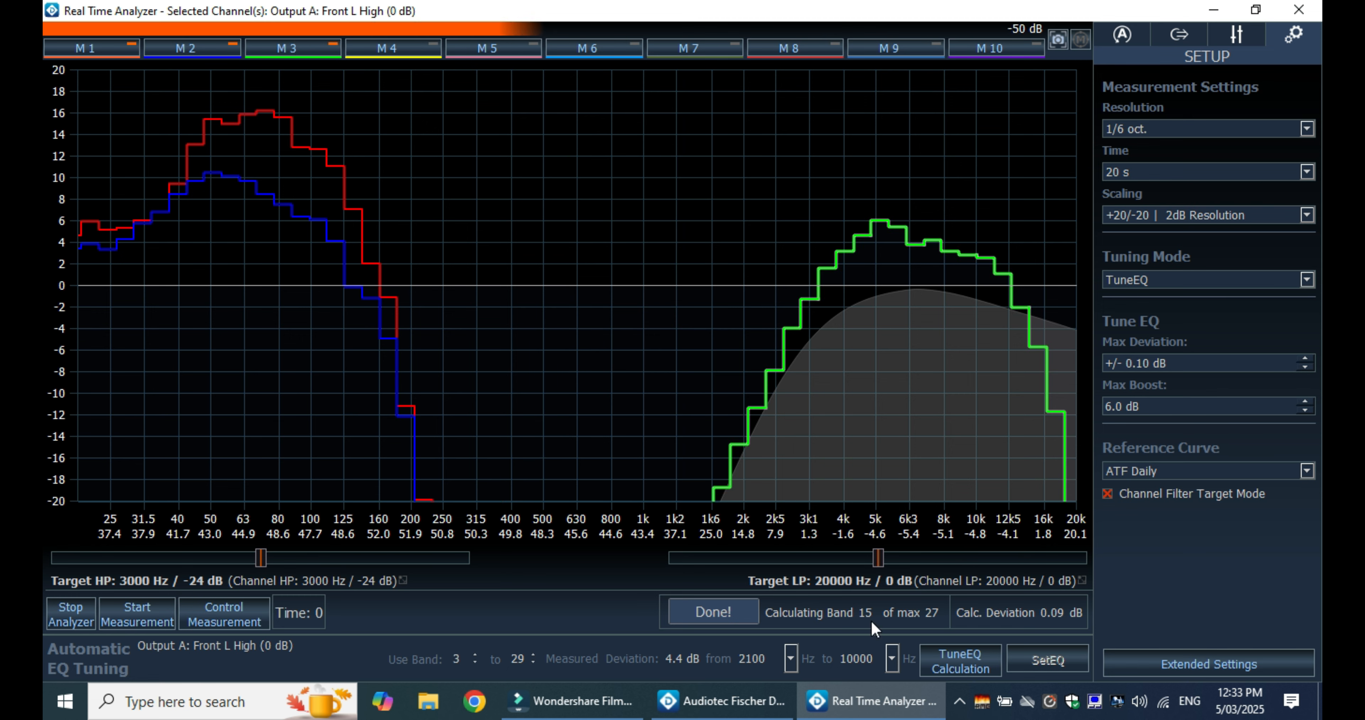
- Run the TuneEQ calculation for Front L High, and apply the result to its EQ bands in the main view
{"action": "left_click", "coordinate": [961, 662]}
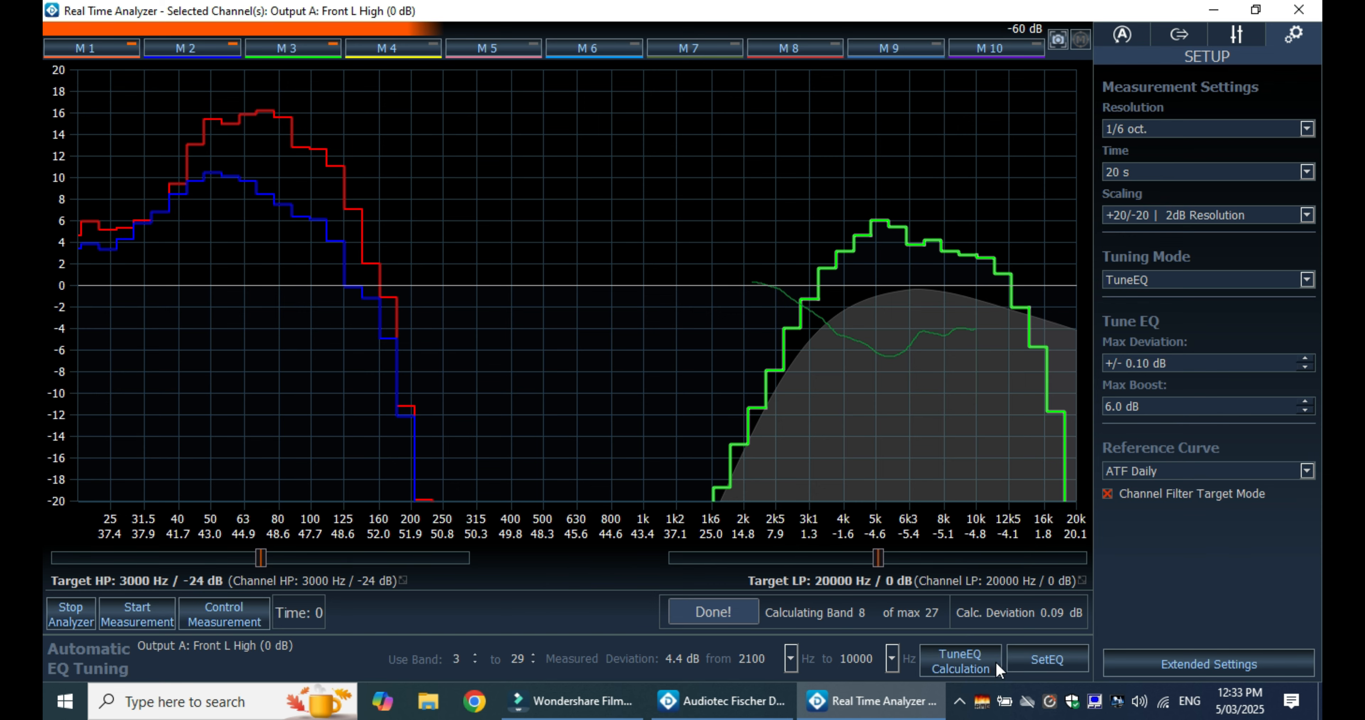
{"action": "left_click", "coordinate": [1030, 661]}
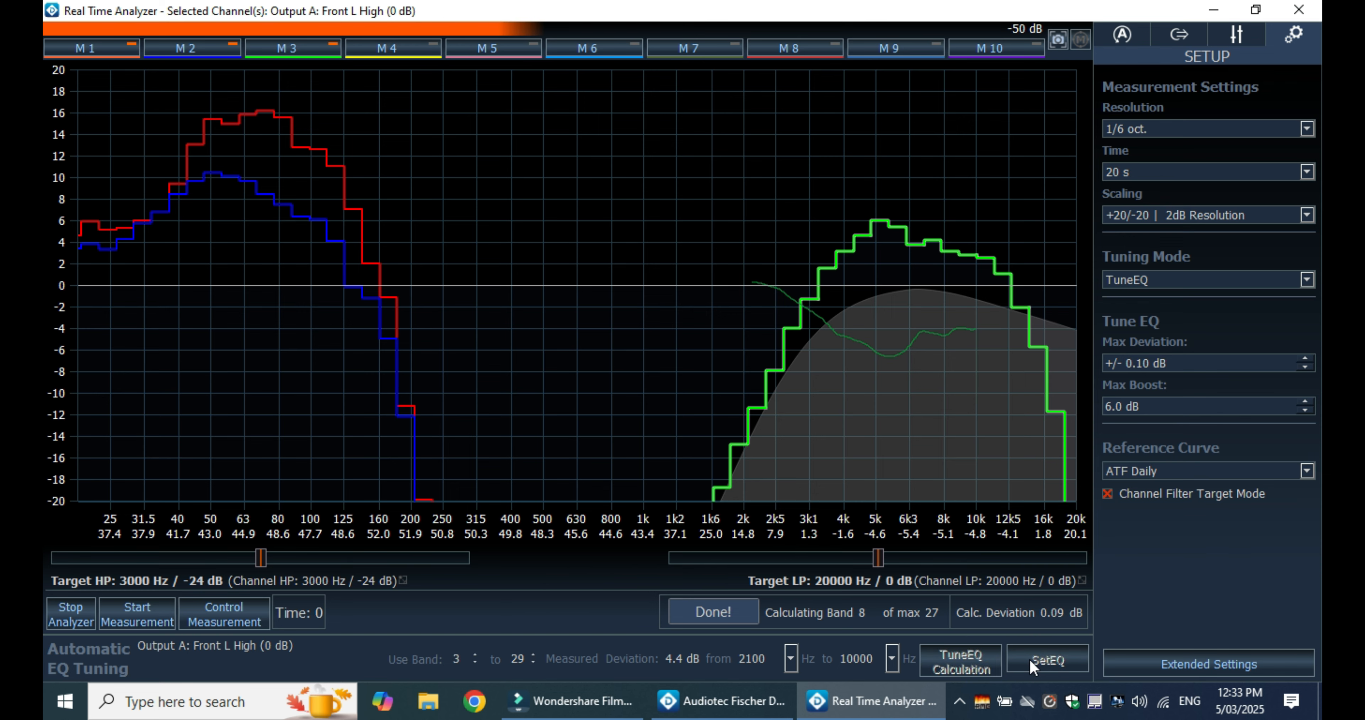
{"action": "left_click", "coordinate": [1210, 10]}
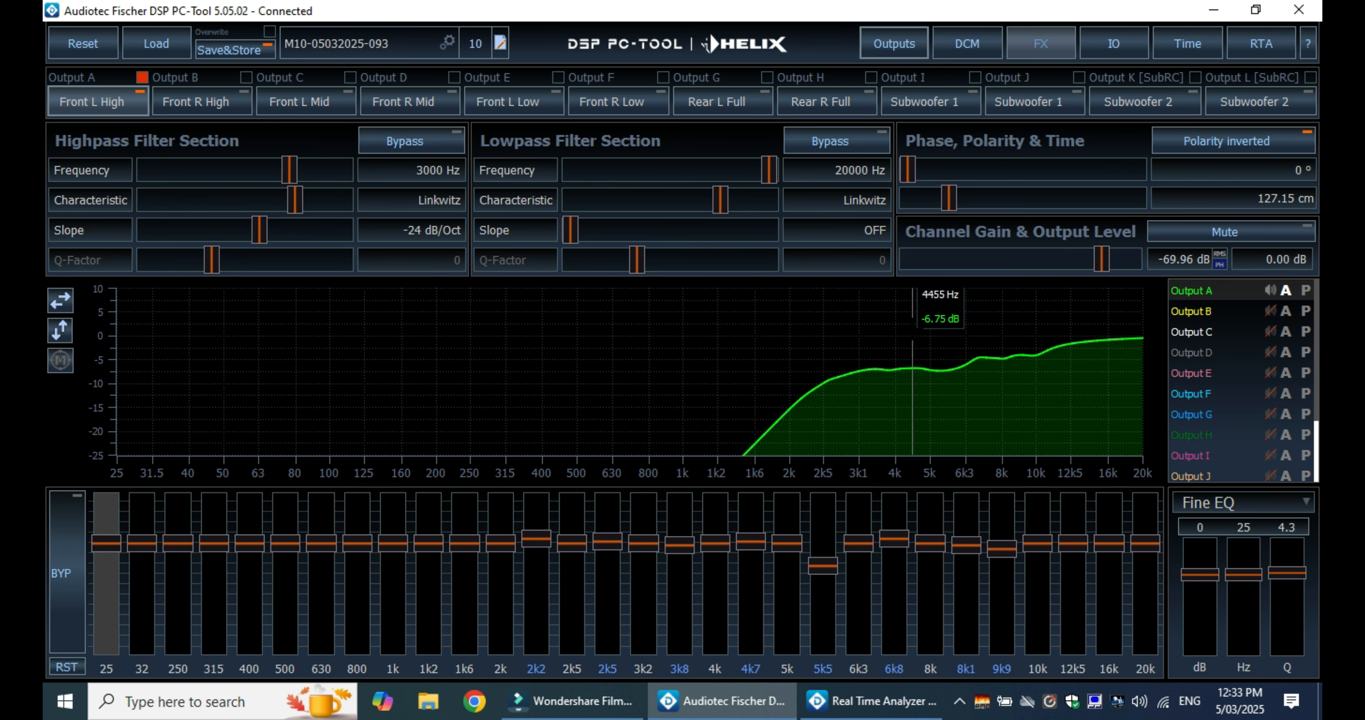
- Run a measurement-only pass on Front L High in the full-size Real Time Analyzer, keeping its EQ, and store the curve in memory M 4
{"action": "left_click", "coordinate": [1261, 45]}
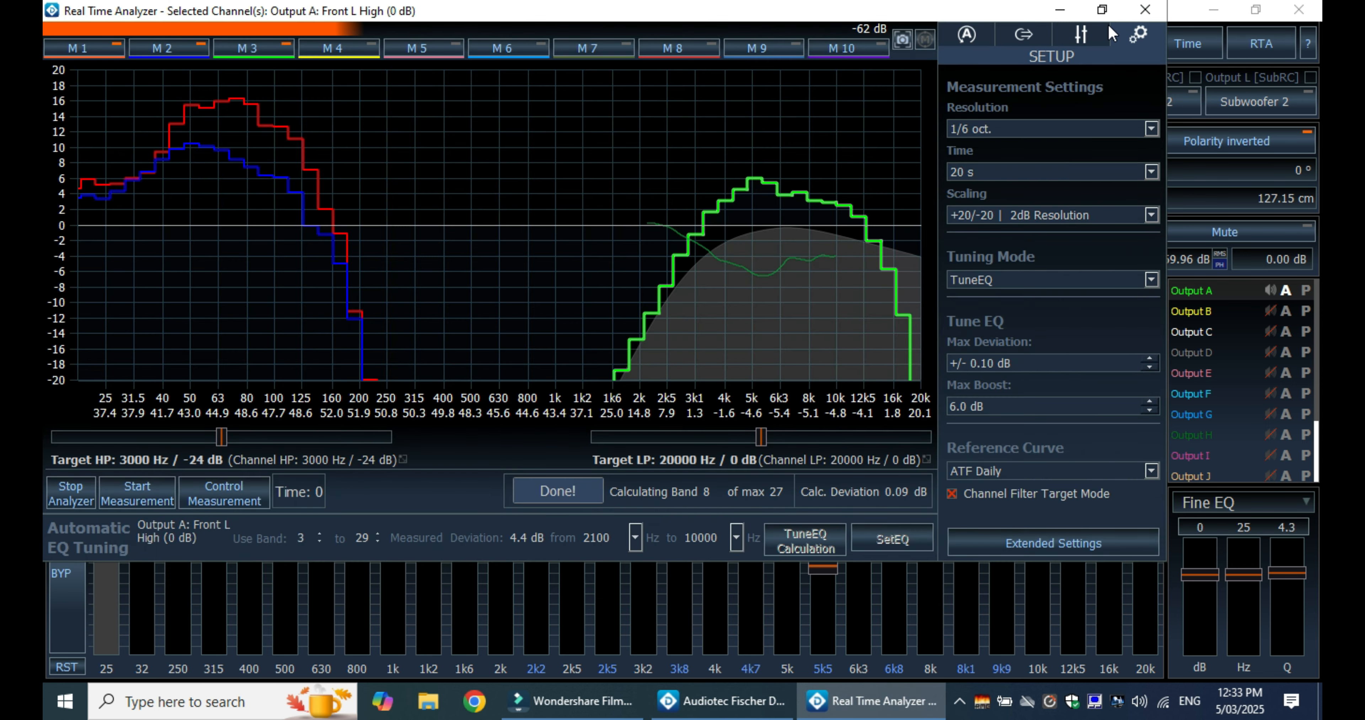
{"action": "left_click", "coordinate": [1100, 16]}
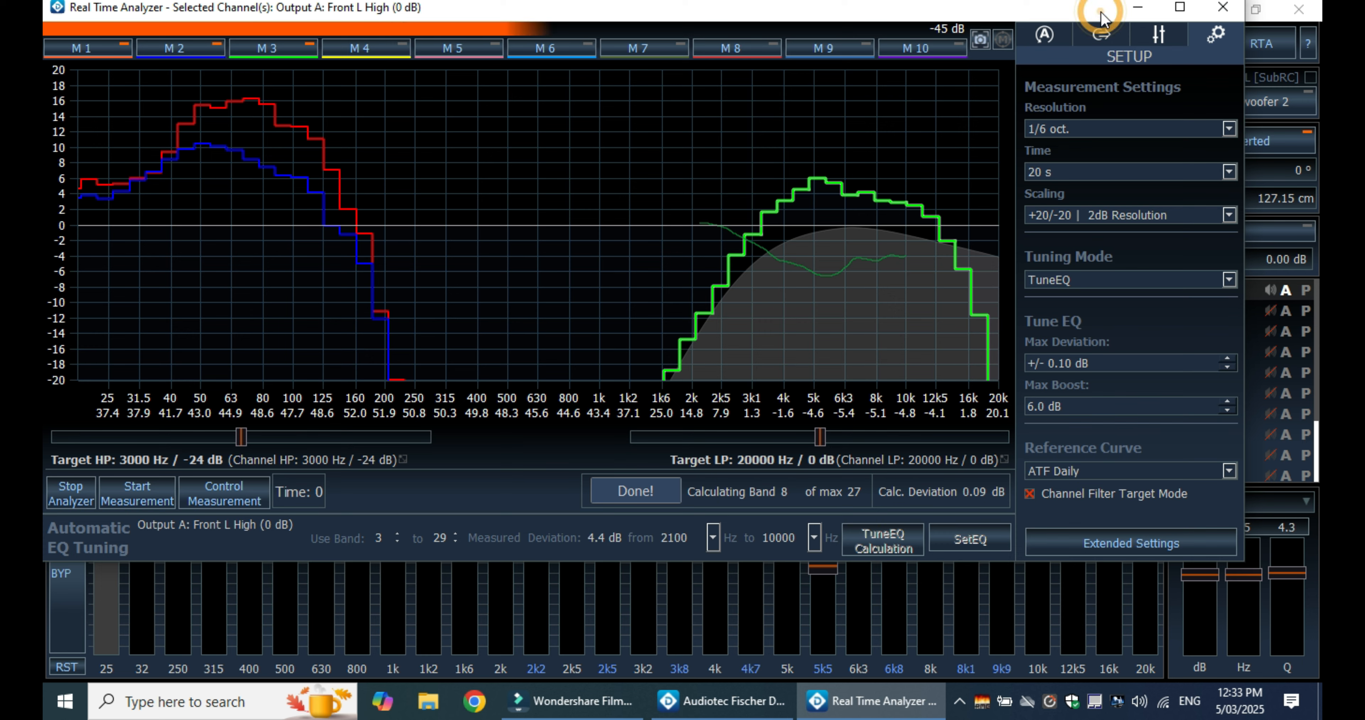
{"action": "left_click", "coordinate": [1174, 10]}
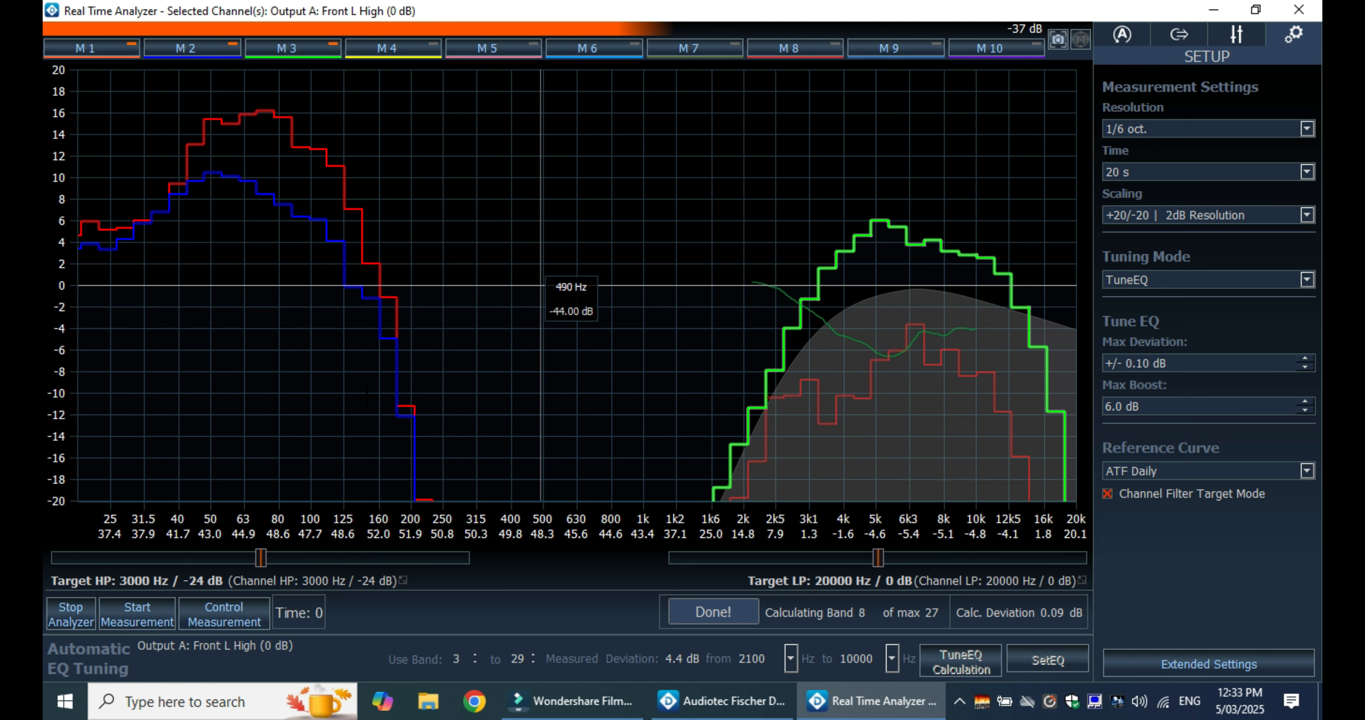
{"action": "left_click", "coordinate": [137, 614]}
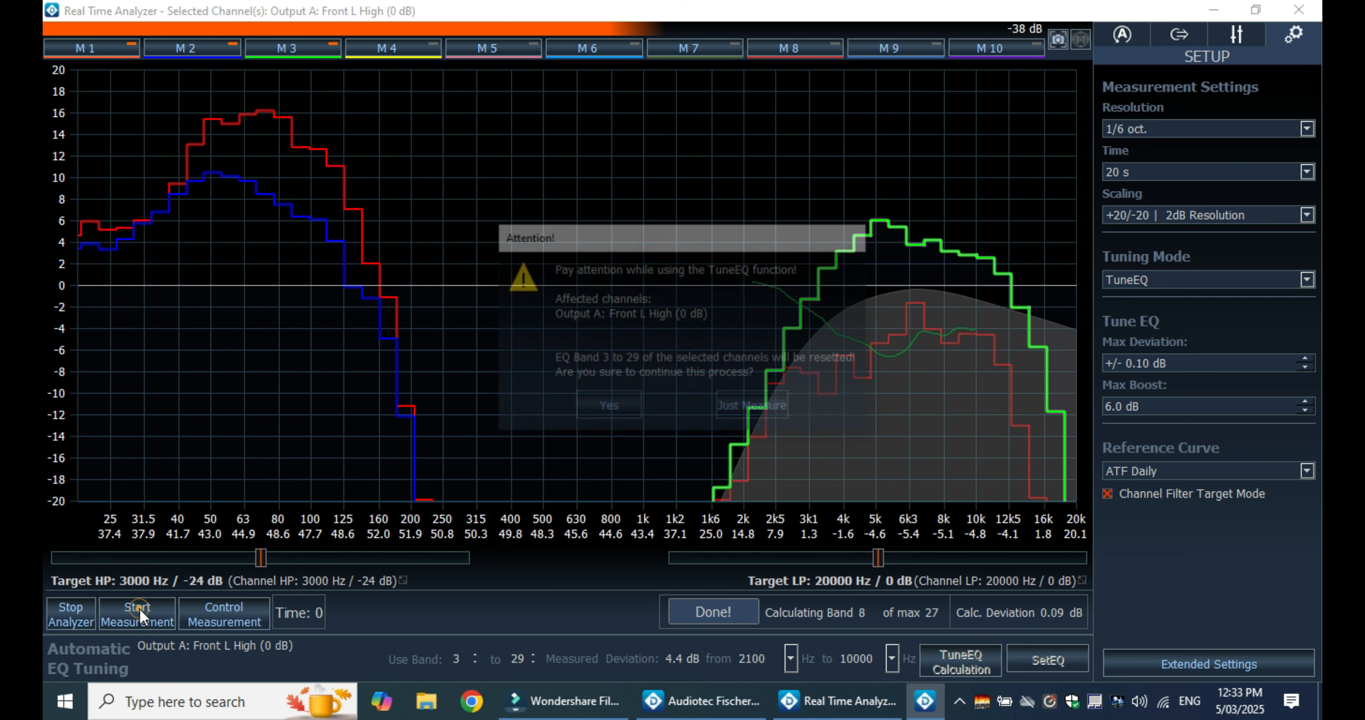
{"action": "left_click", "coordinate": [784, 403]}
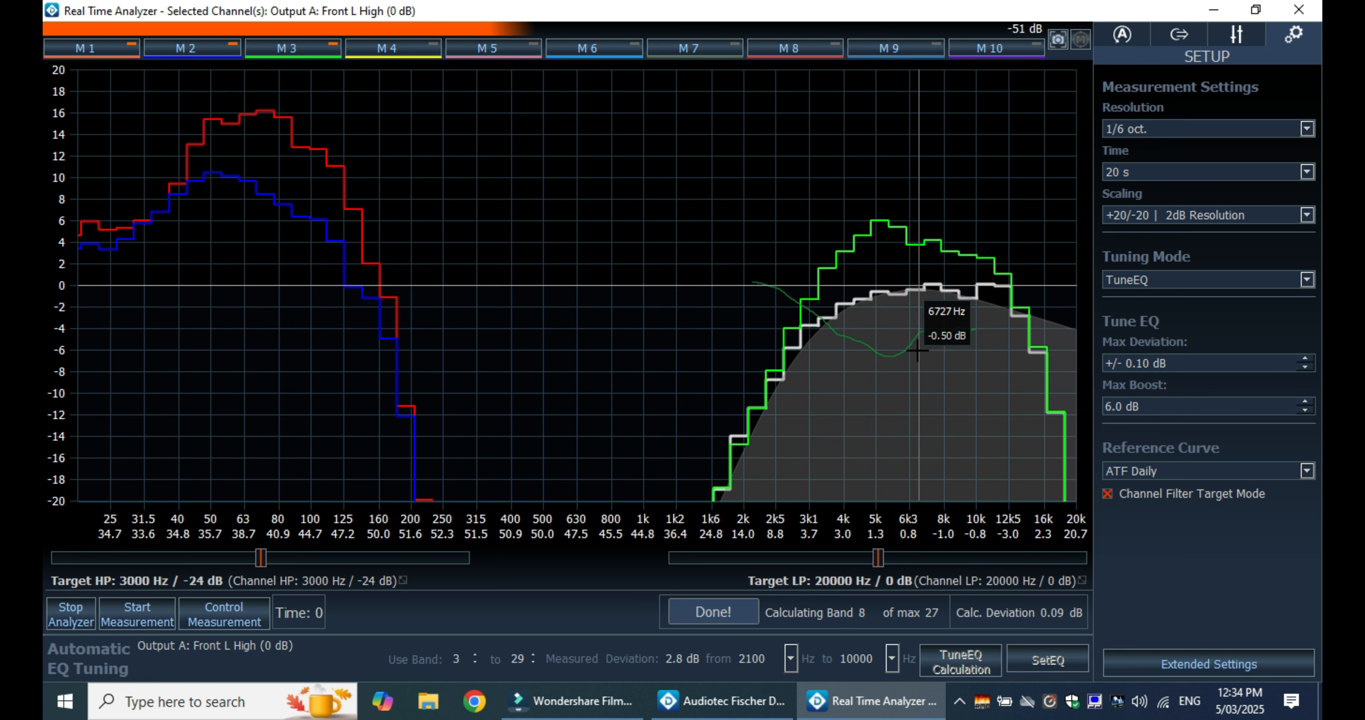
{"action": "left_click", "coordinate": [419, 51]}
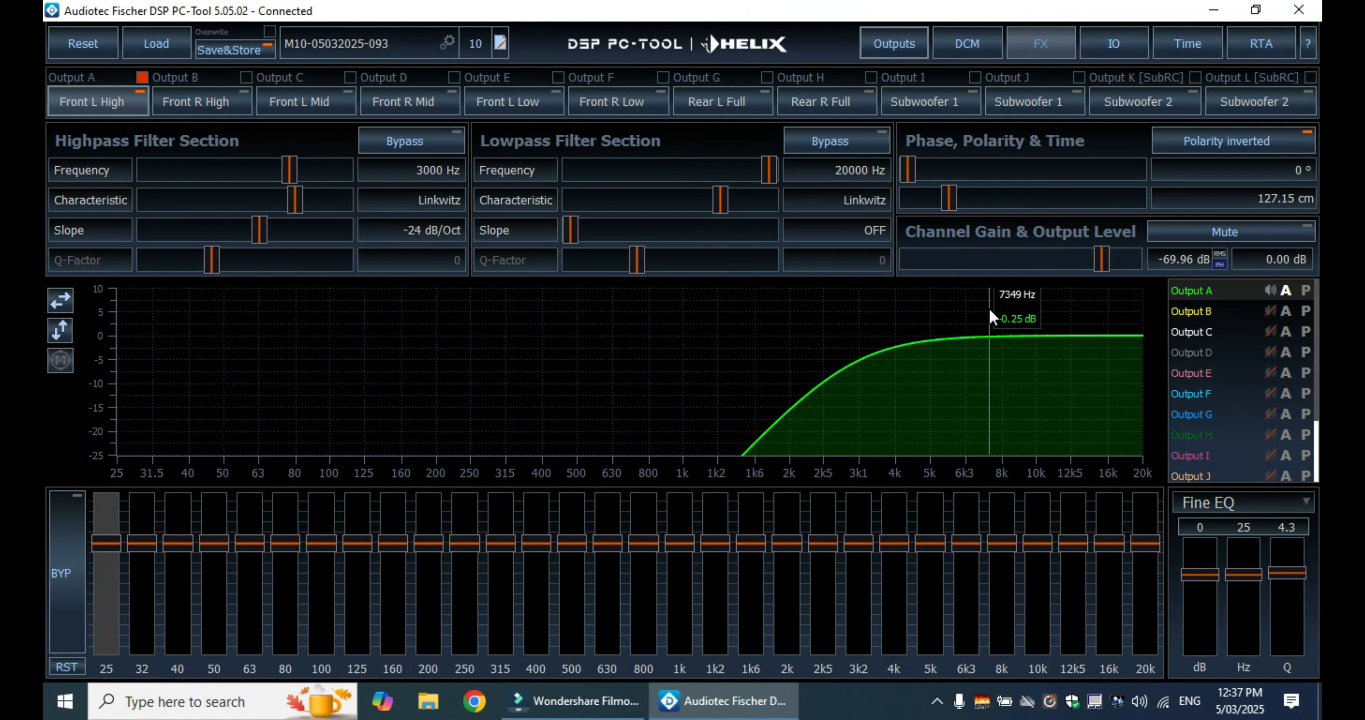
- Set the Real Time Analyzer's tuning mode to AutoSet with Channel Filter Target Mode off, and review the extended AutoSet configuration
{"action": "left_click", "coordinate": [1243, 42]}
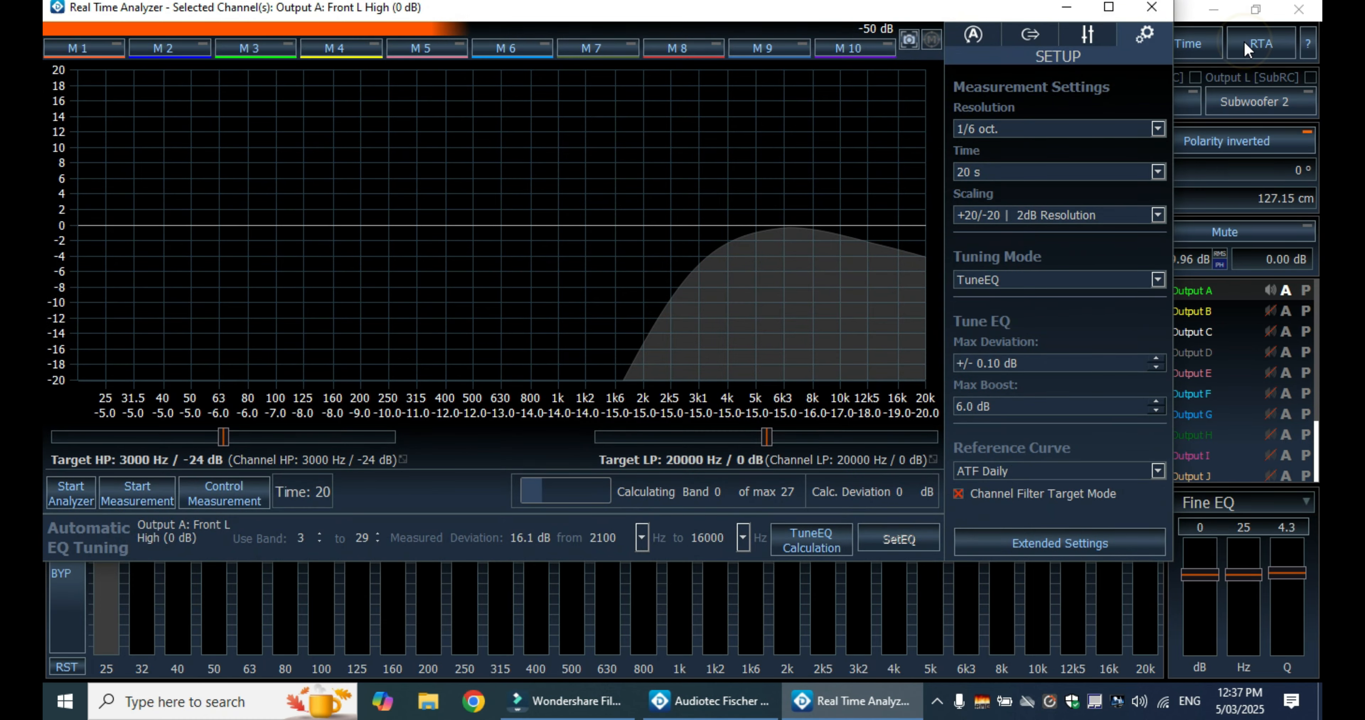
{"action": "left_click", "coordinate": [1108, 7]}
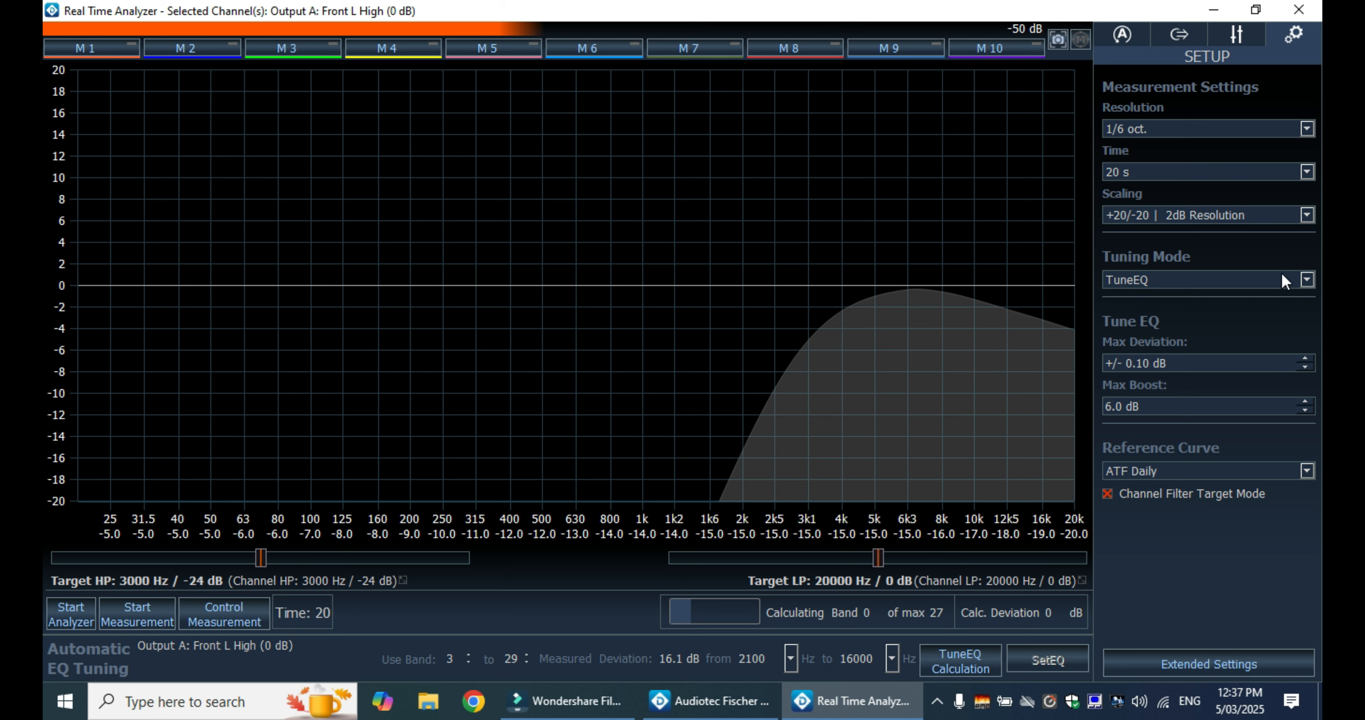
{"action": "left_click", "coordinate": [1305, 283]}
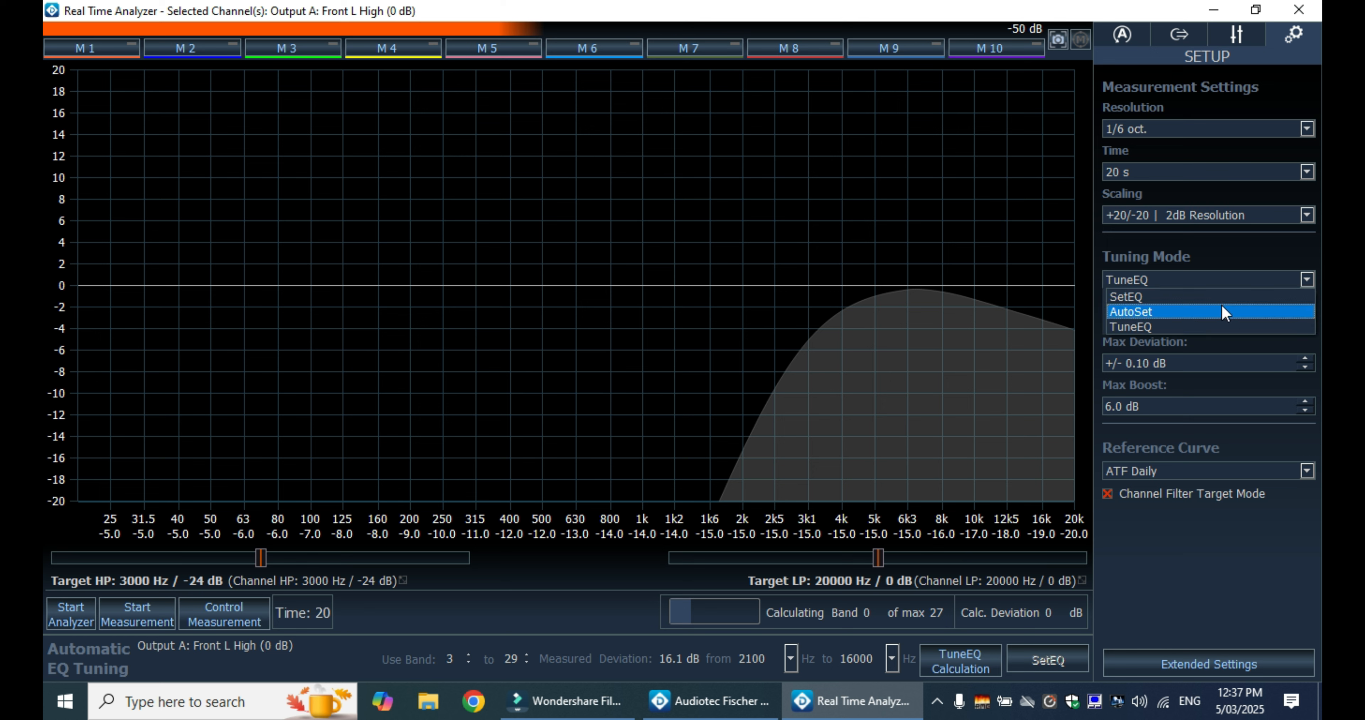
{"action": "left_click", "coordinate": [1208, 313]}
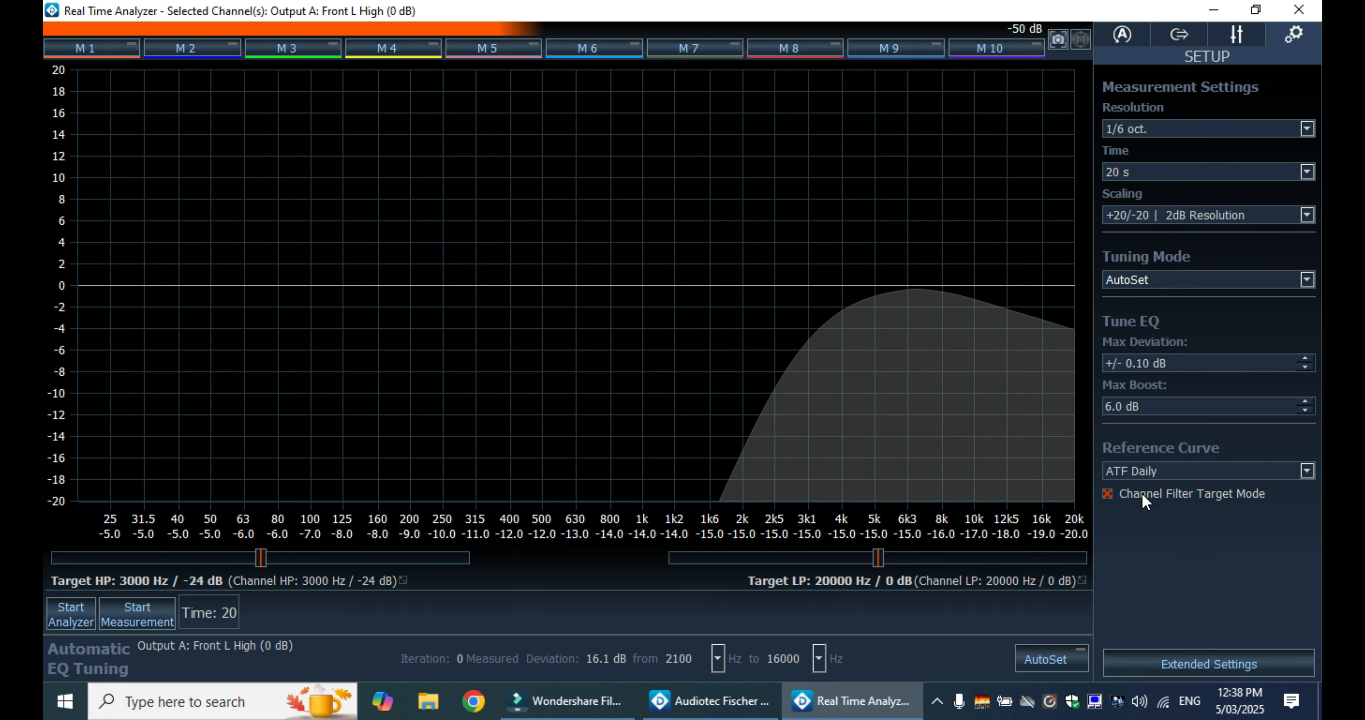
{"action": "left_click", "coordinate": [1154, 496]}
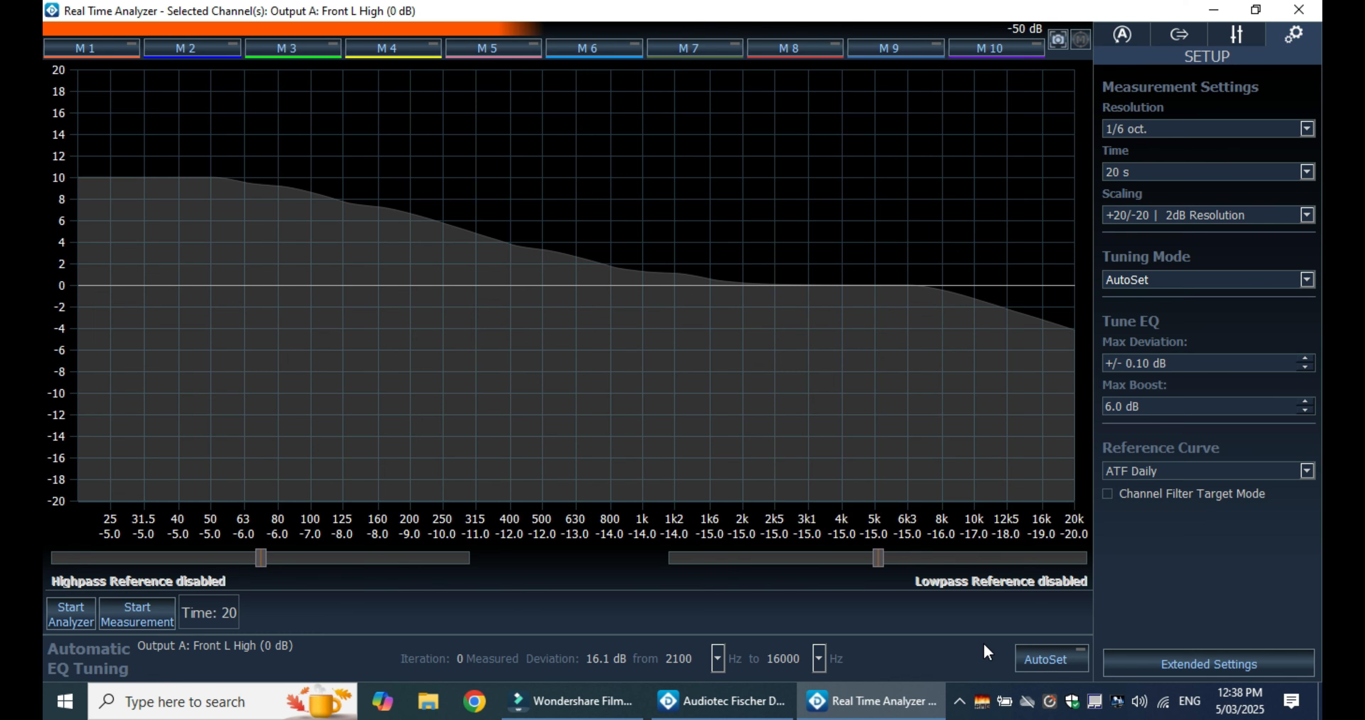
{"action": "left_click", "coordinate": [1191, 666]}
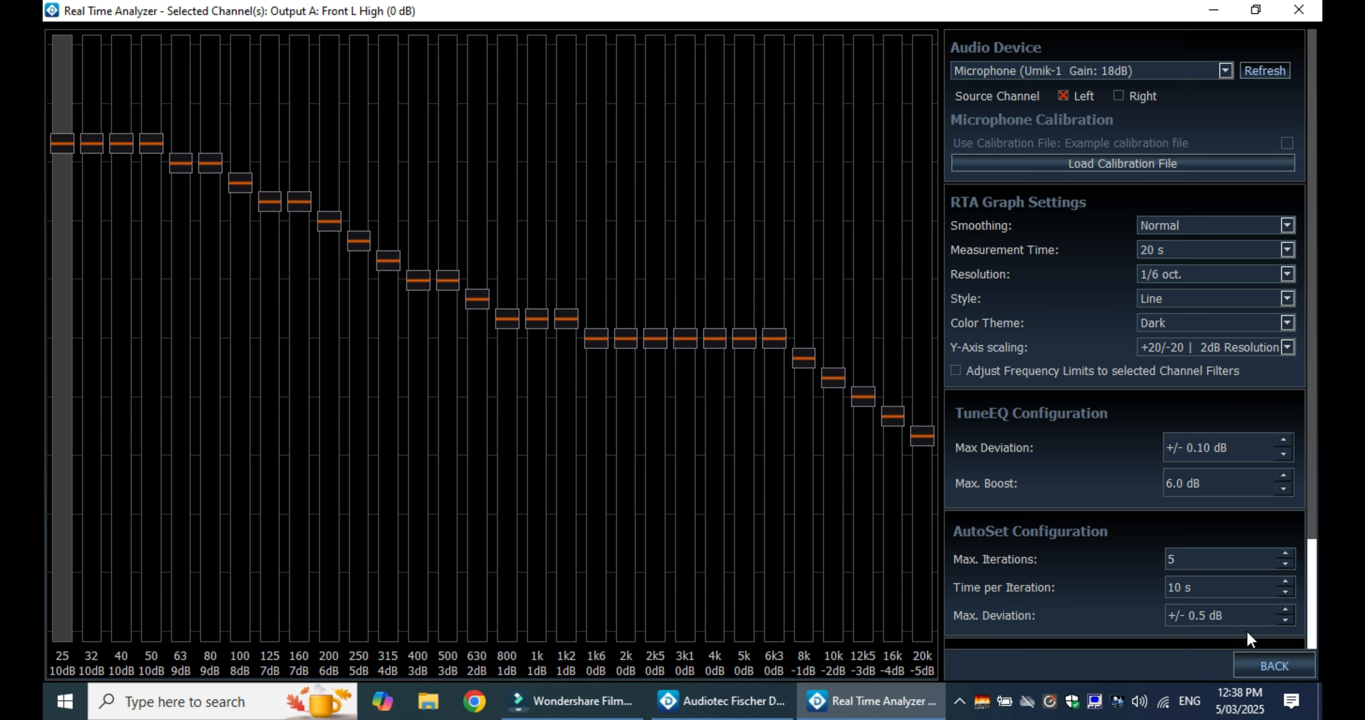
{"action": "left_click", "coordinate": [1275, 666]}
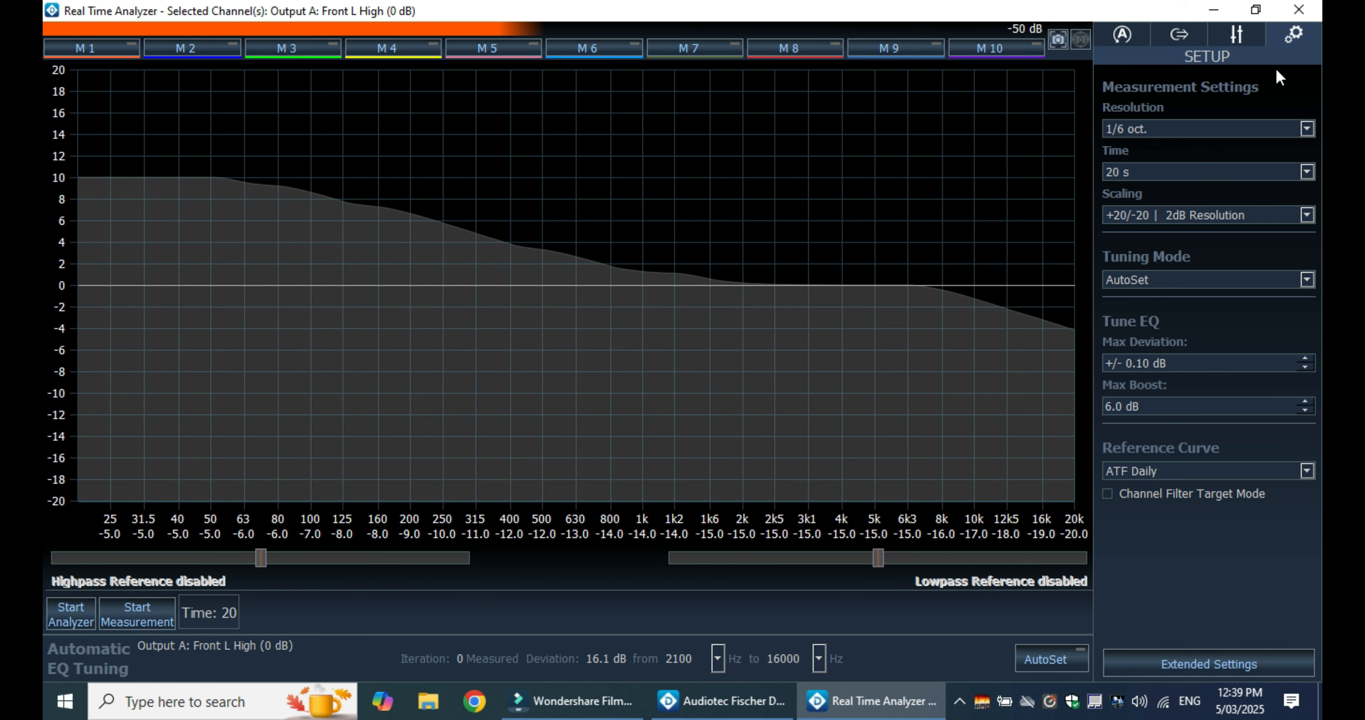
- Add Front L Mid and Front L Low to the Front L High selection in the main view, and unmute Outputs C and E
{"action": "left_click", "coordinate": [1210, 10]}
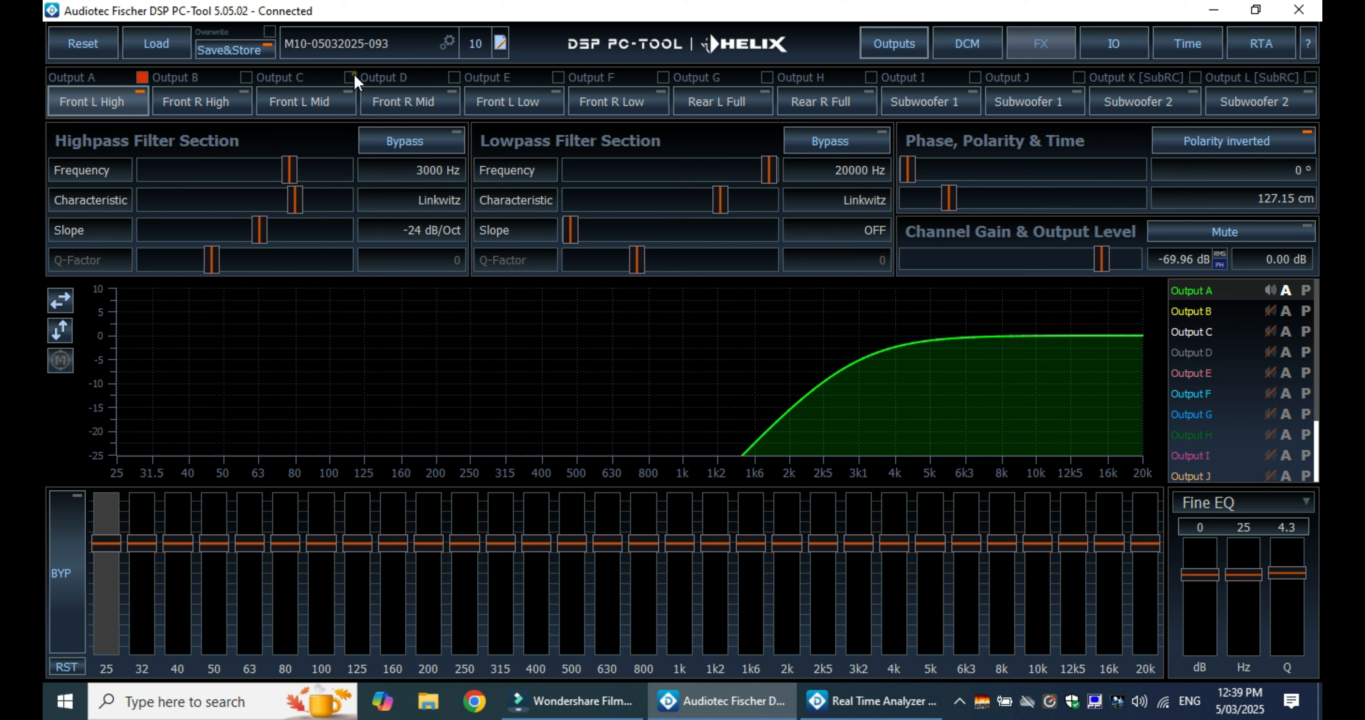
{"action": "left_click", "coordinate": [351, 76]}
{"action": "left_click", "coordinate": [559, 77]}
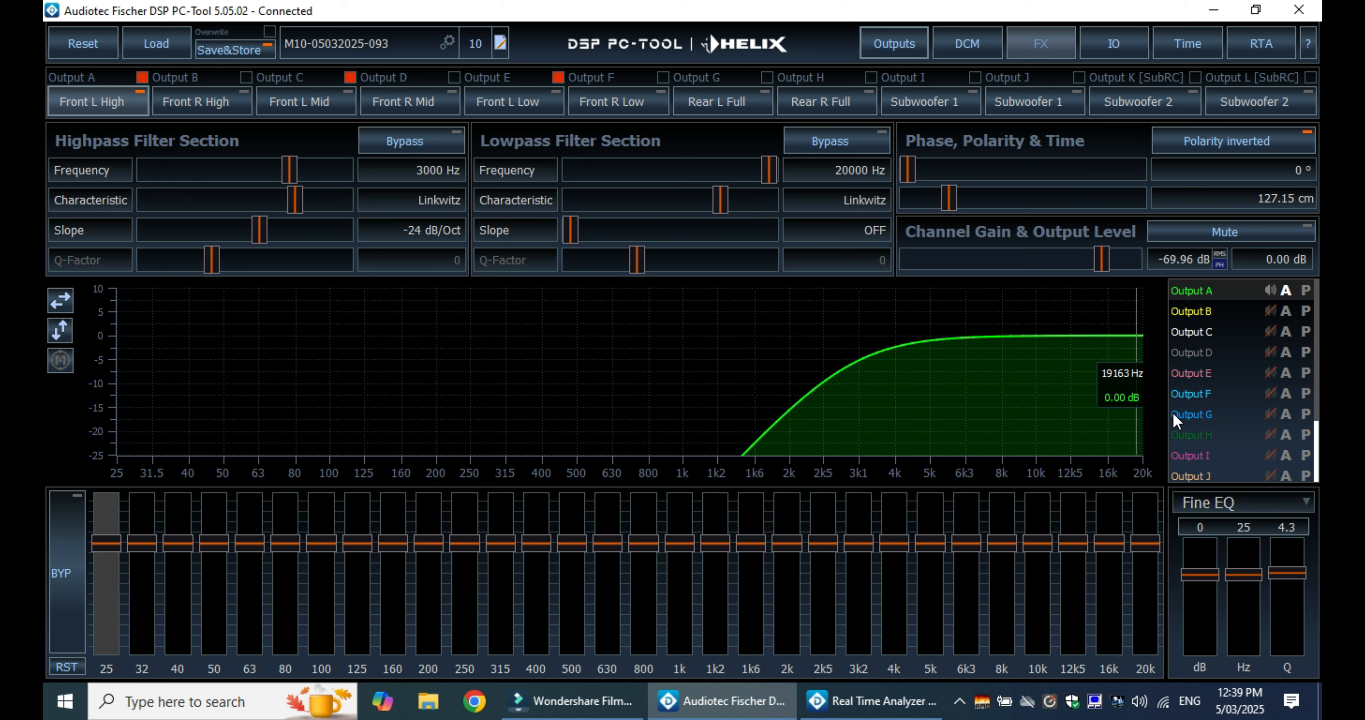
{"action": "left_click", "coordinate": [1265, 335]}
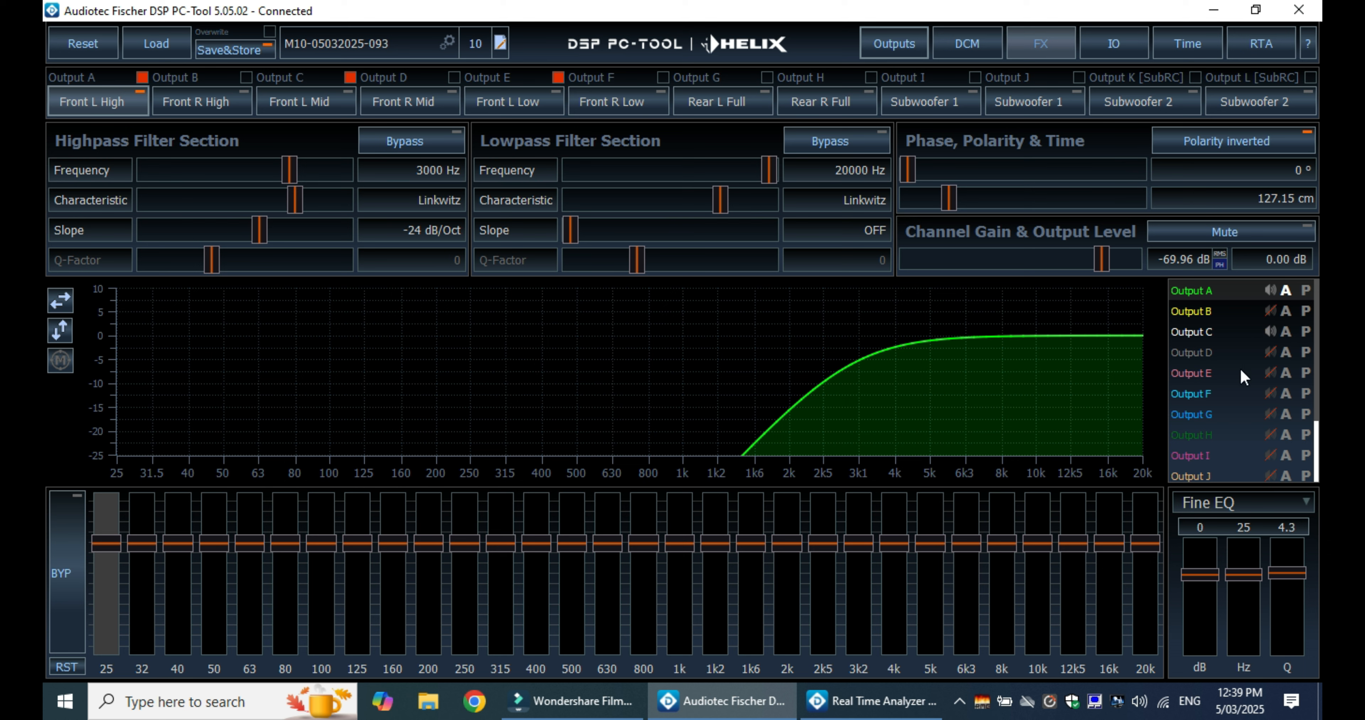
{"action": "left_click", "coordinate": [1268, 372]}
- Reopen the full-size Real Time Analyzer for the three front left channels, and check the output channel selection before returning to the setup
{"action": "left_click", "coordinate": [1234, 48]}
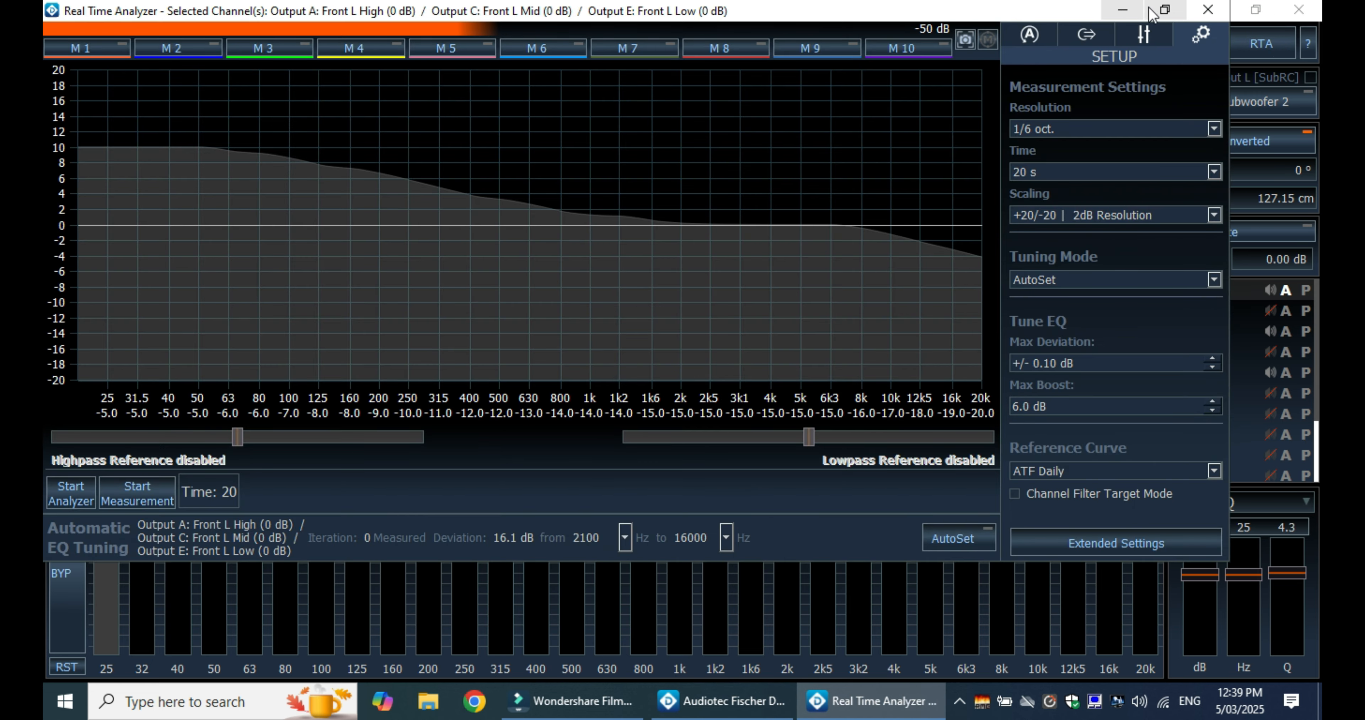
{"action": "left_click", "coordinate": [1165, 12]}
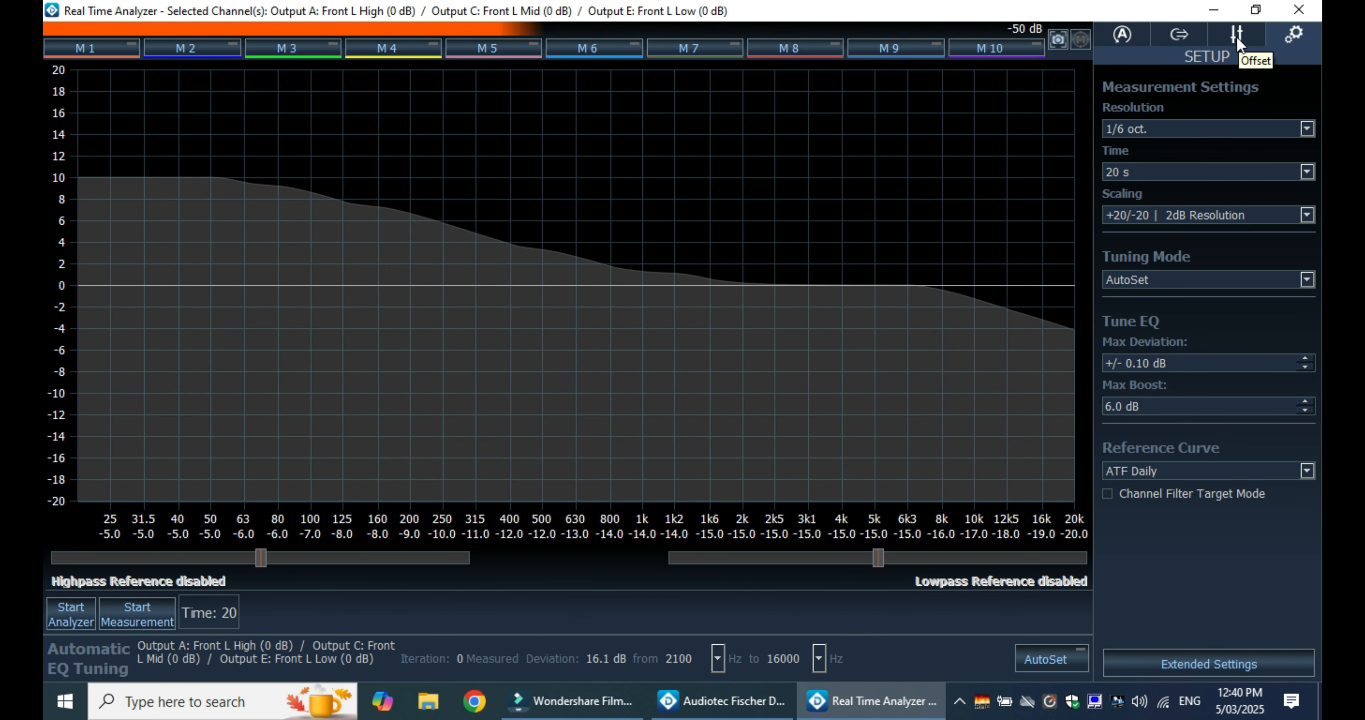
{"action": "left_click", "coordinate": [1179, 35]}
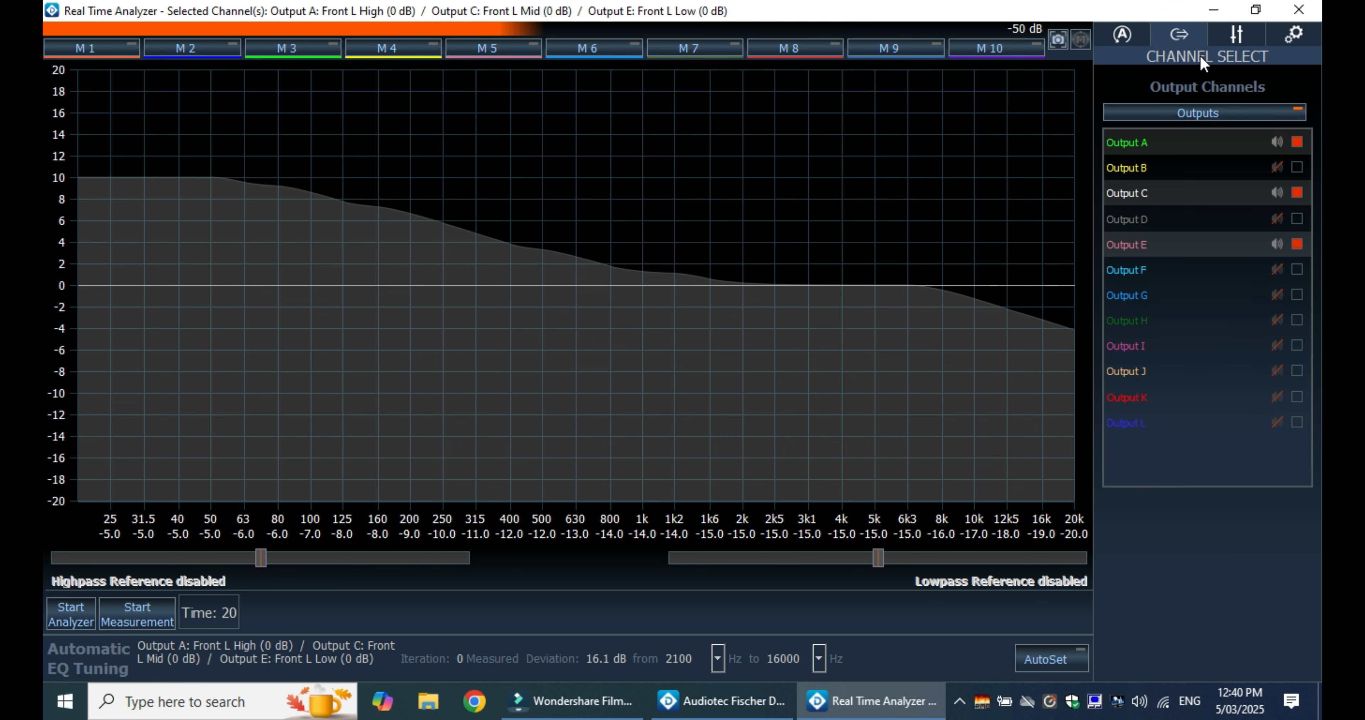
{"action": "left_click", "coordinate": [1283, 38]}
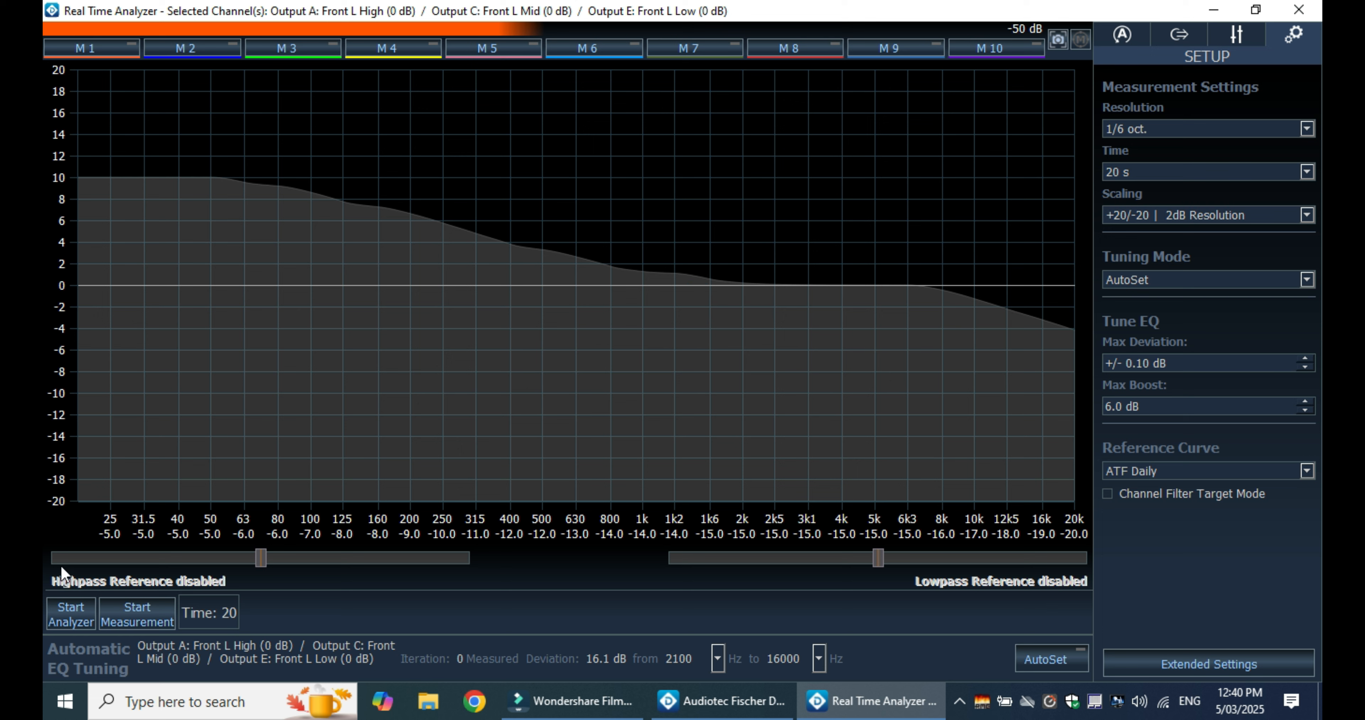
- Start the analyzer and a measurement of the three front left channels, and raise the measurement curve offset to 20 dB
{"action": "left_click", "coordinate": [80, 613]}
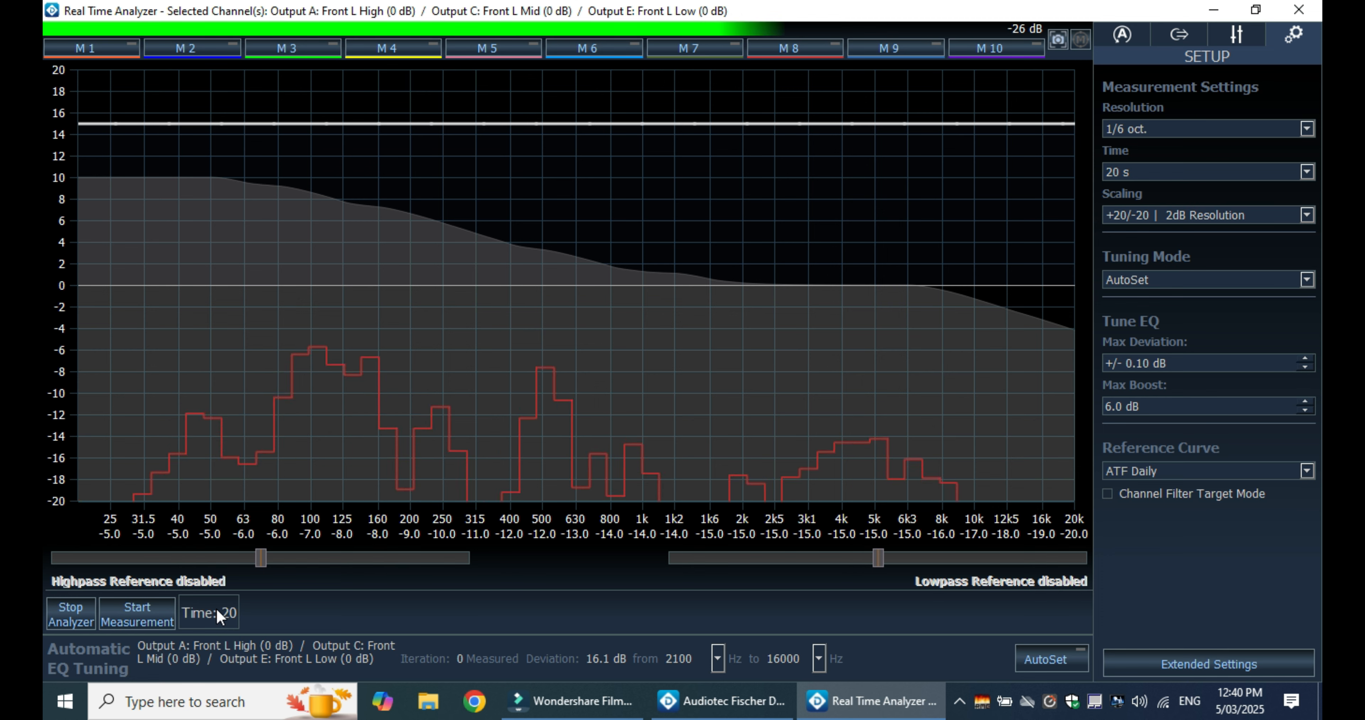
{"action": "left_click", "coordinate": [154, 617]}
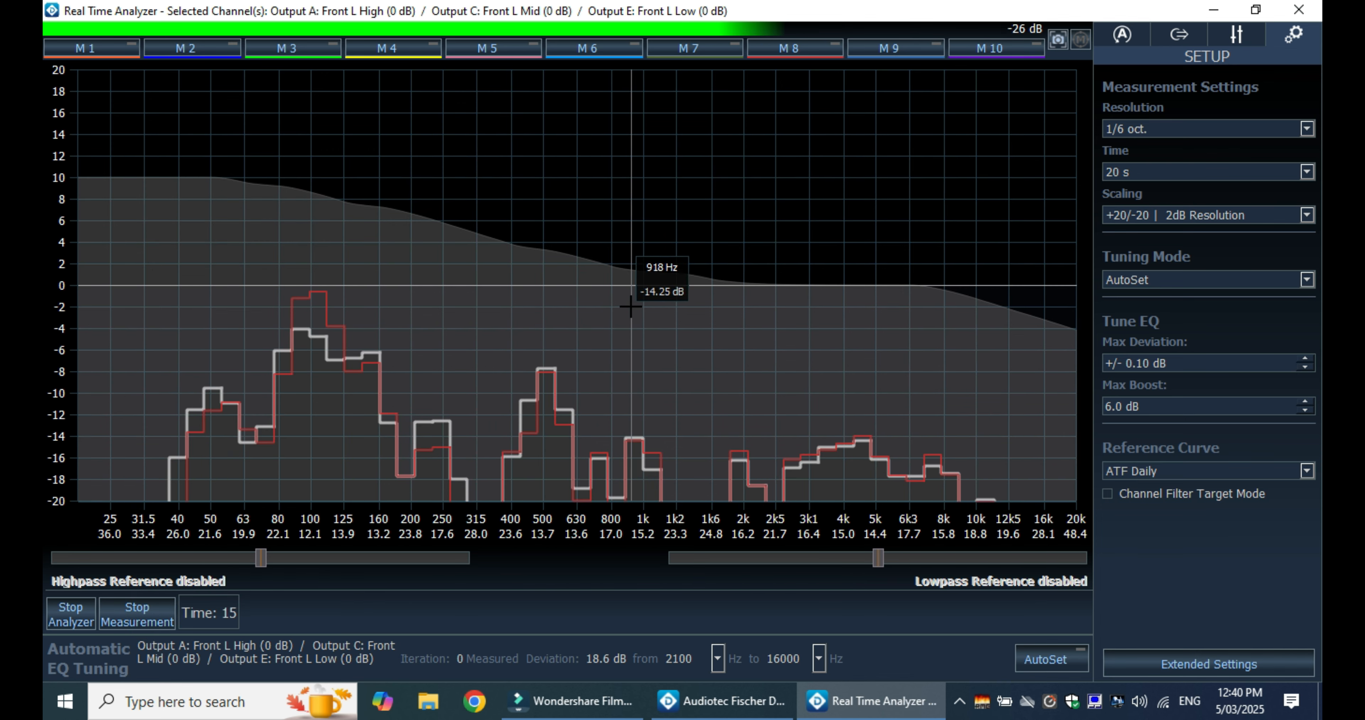
{"action": "left_click", "coordinate": [1234, 37]}
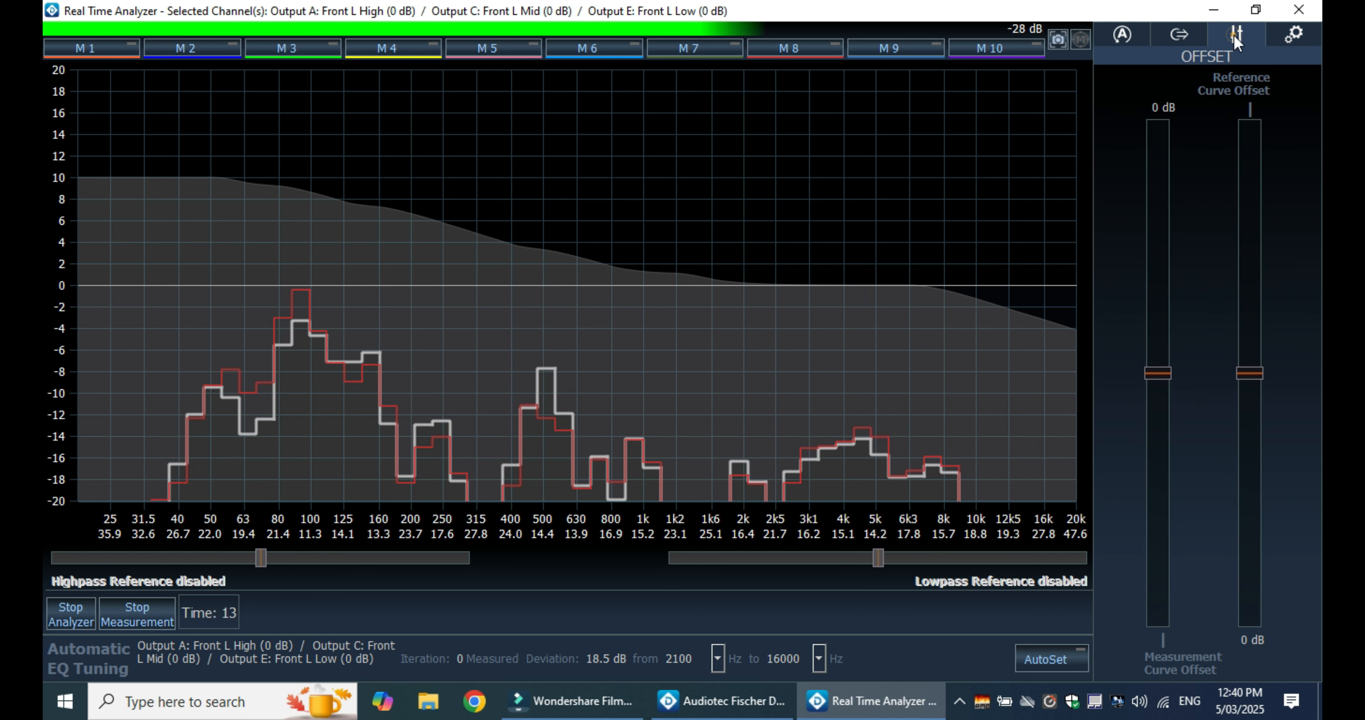
{"action": "left_click_drag", "start_coordinate": [1160, 371], "coordinate": [1132, 206]}
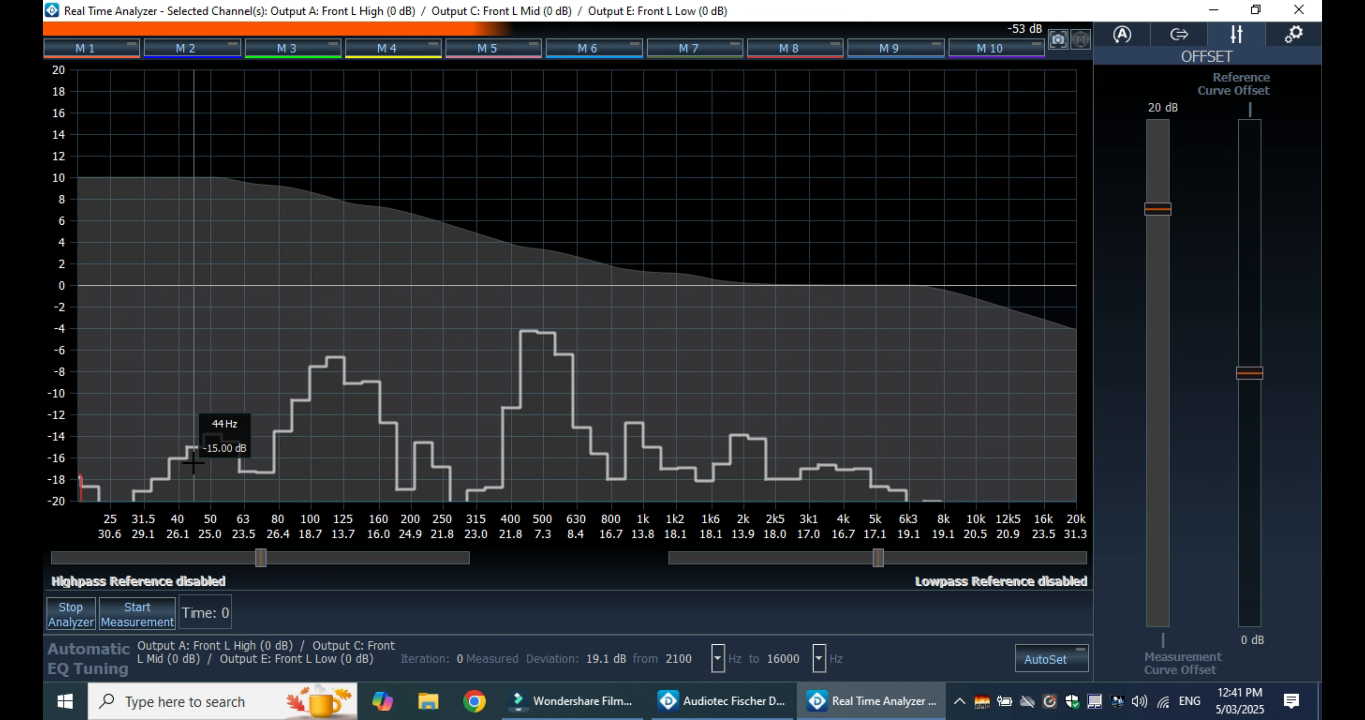
- Lower the measurement curve offset to 17 dB and repeat the measurement of the three front left channels against the reference curve
{"action": "left_click", "coordinate": [113, 607]}
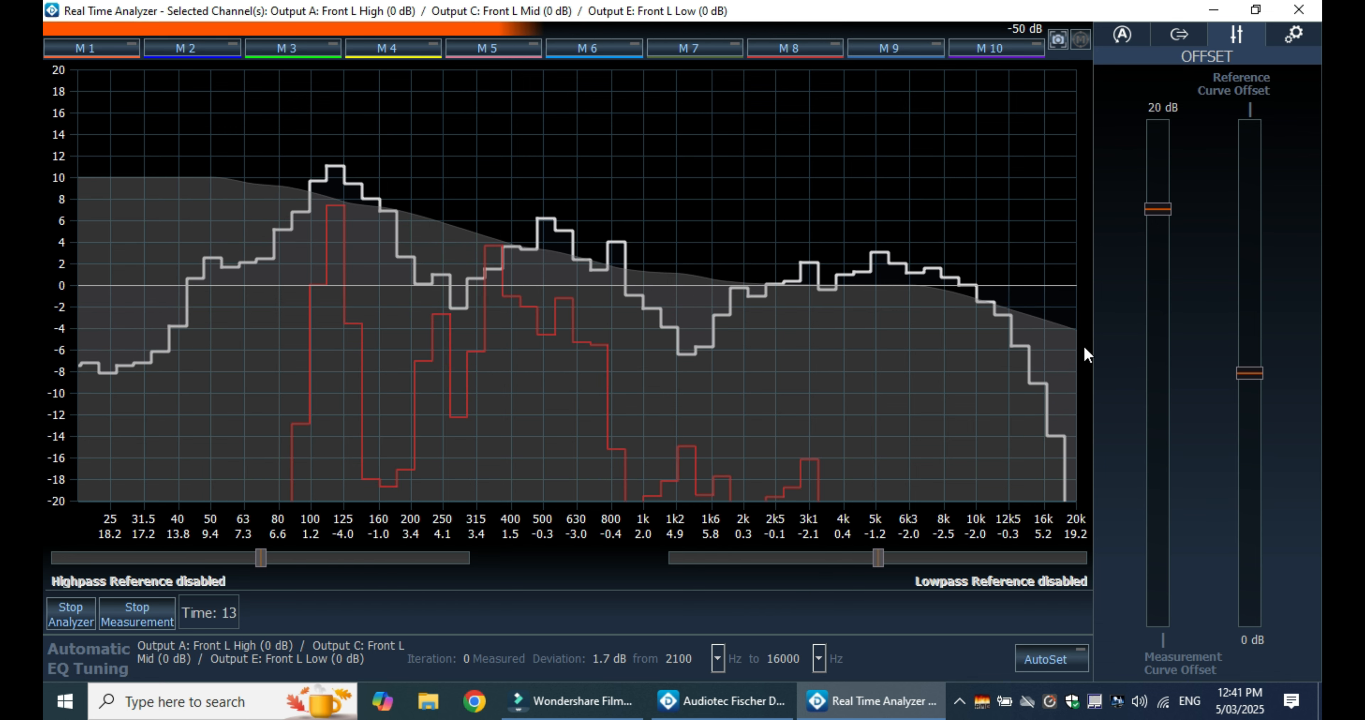
{"action": "left_click_drag", "start_coordinate": [1158, 209], "coordinate": [1161, 233]}
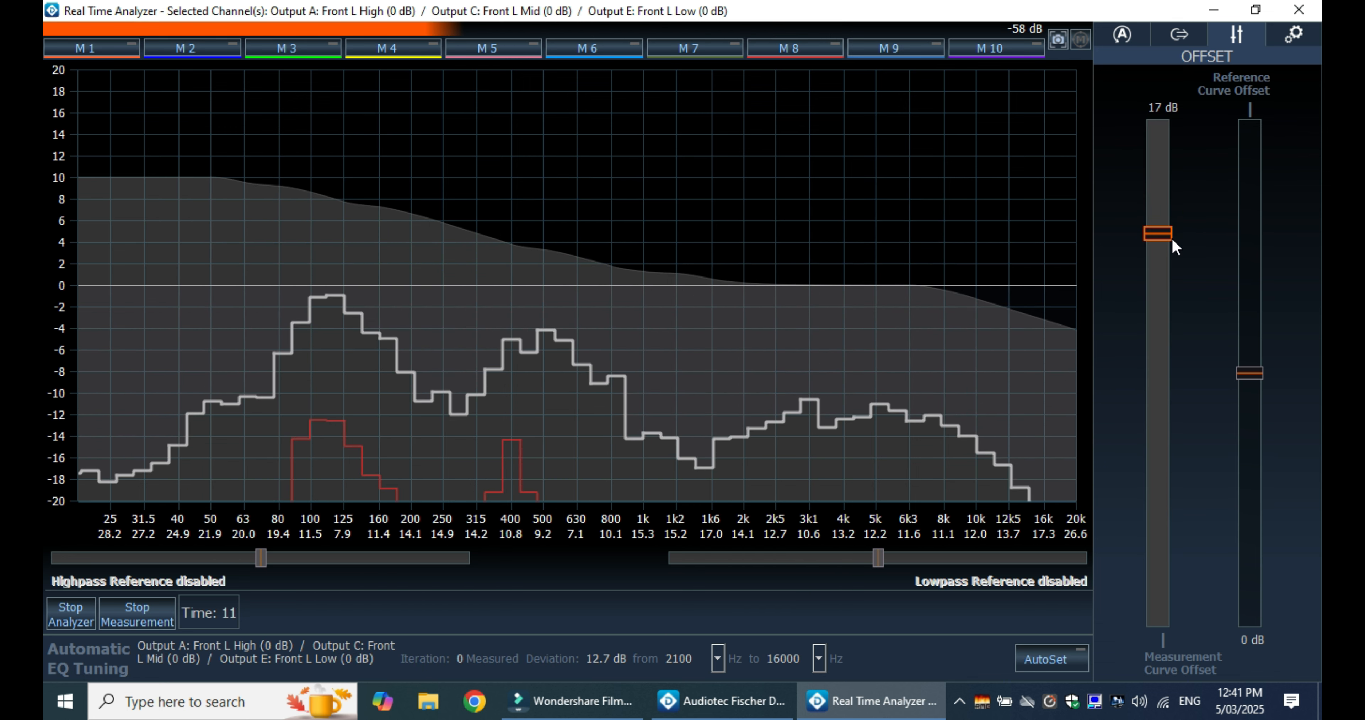
{"action": "left_click", "coordinate": [156, 617]}
{"action": "left_click", "coordinate": [156, 617]}
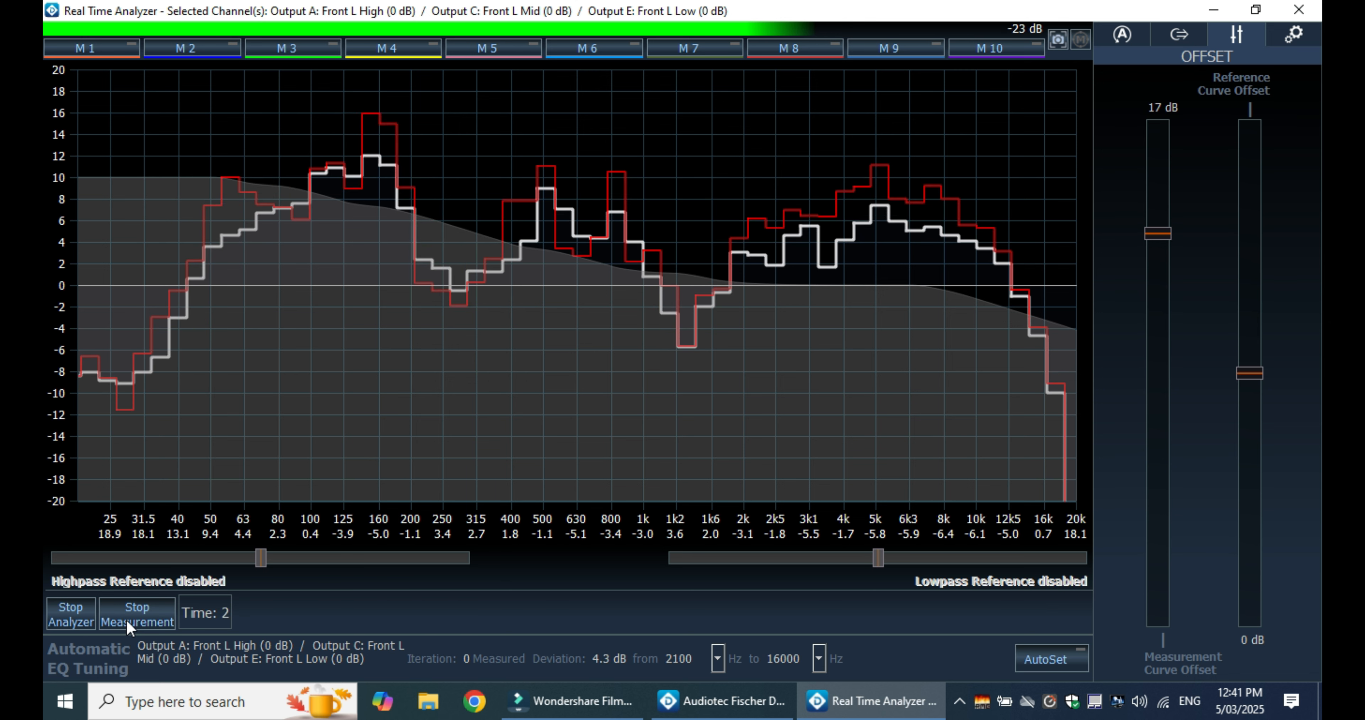
{"action": "left_click", "coordinate": [125, 619]}
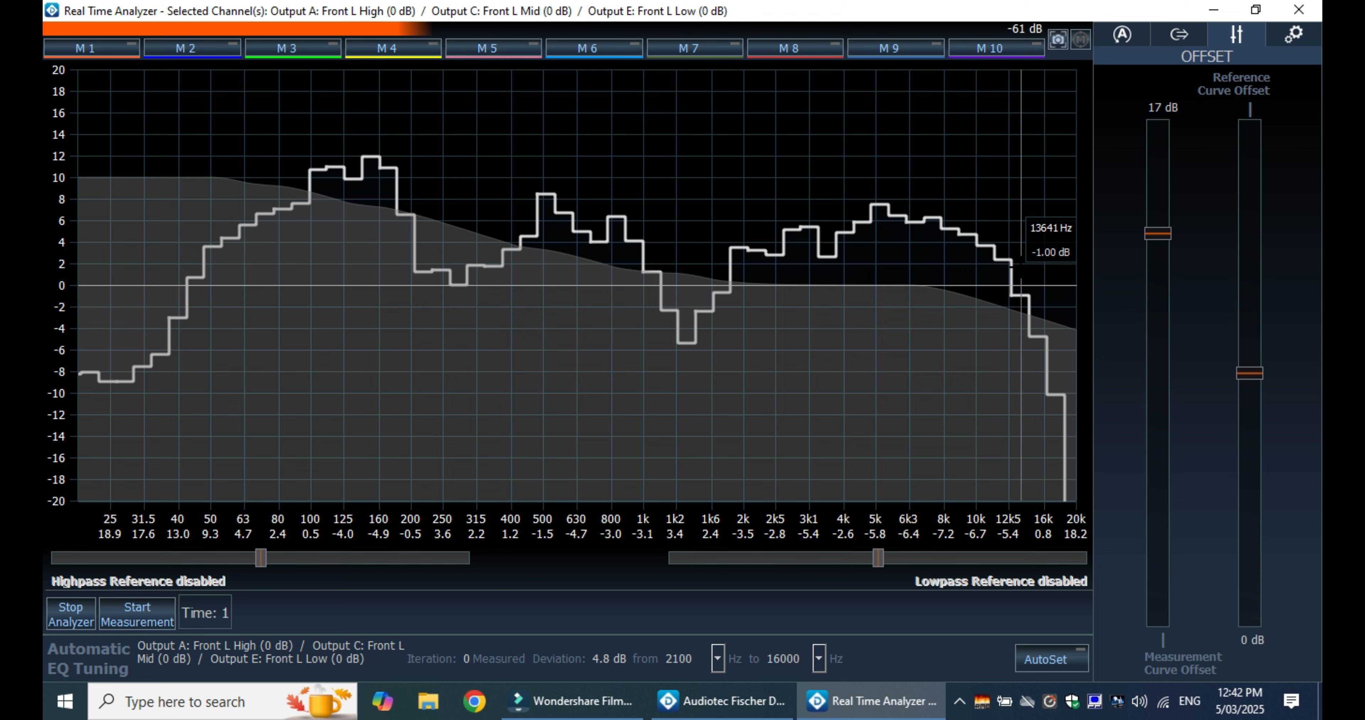
- Set the AutoSet tuning range from 100 to 13500 Hz, and start a new measurement of the front left channels
{"action": "left_click", "coordinate": [690, 653]}
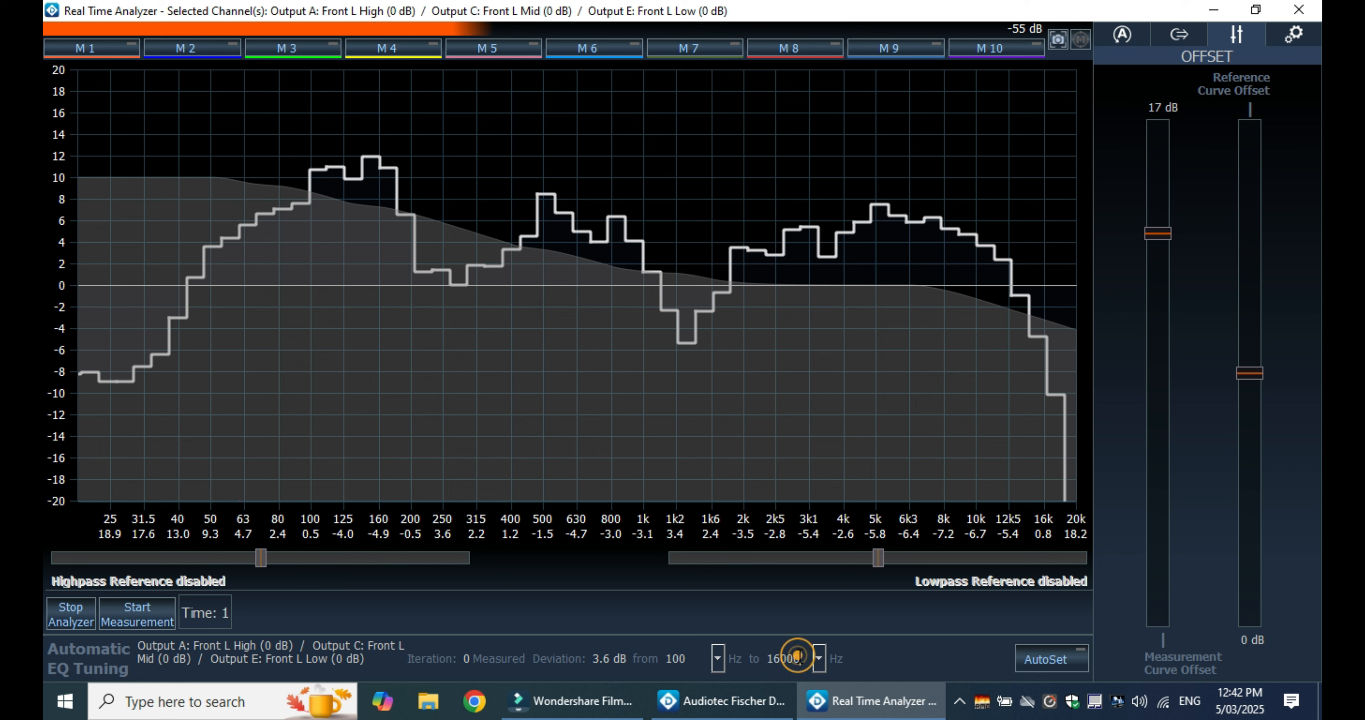
{"action": "key", "text": "BackSpace"}
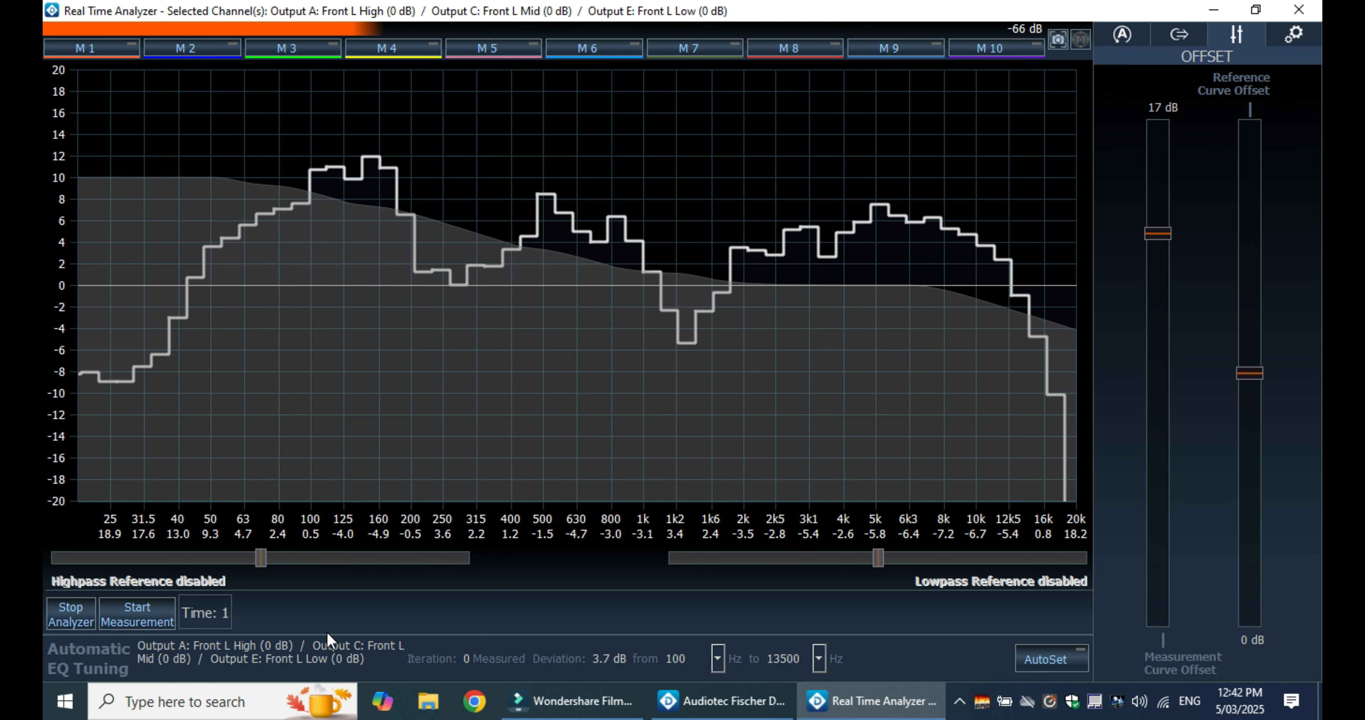
{"action": "left_click", "coordinate": [143, 614]}
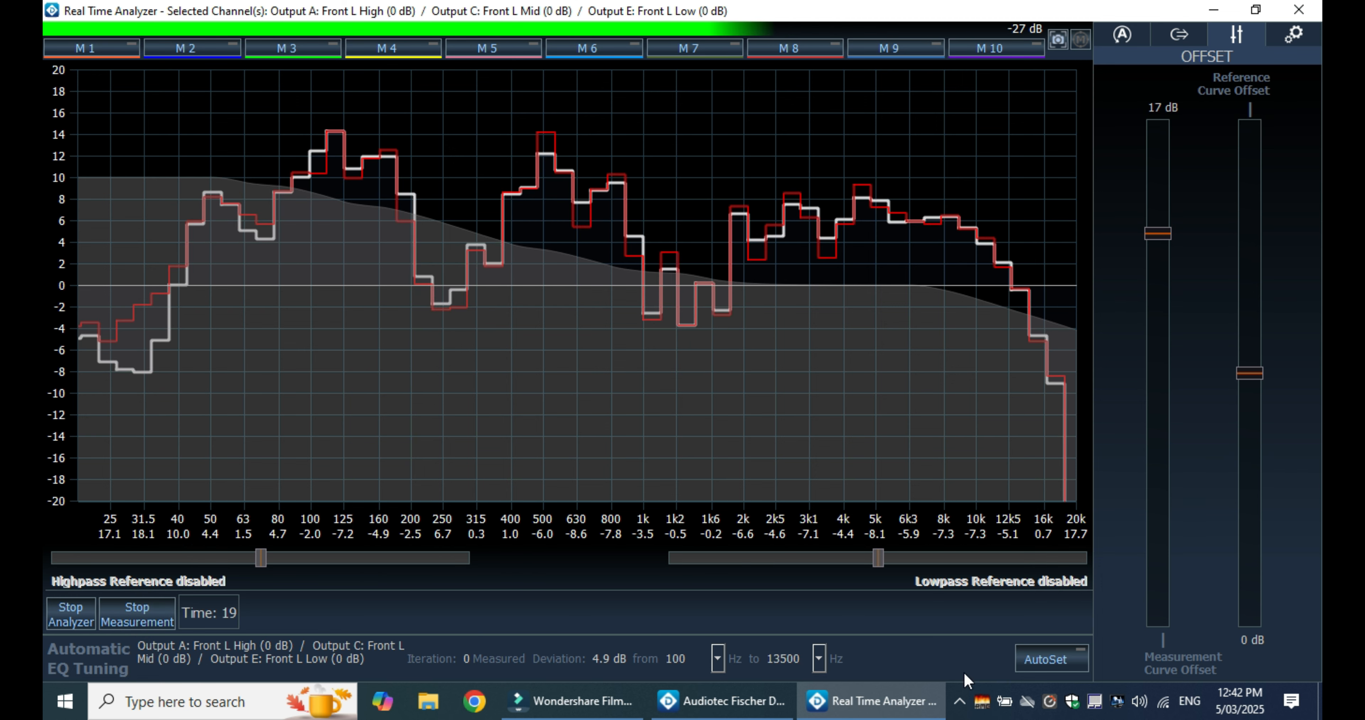
- Run AutoSet on Front L High, Front L Mid and Front L Low, accepting the caution and the reset of their EQs
{"action": "left_click", "coordinate": [1032, 663]}
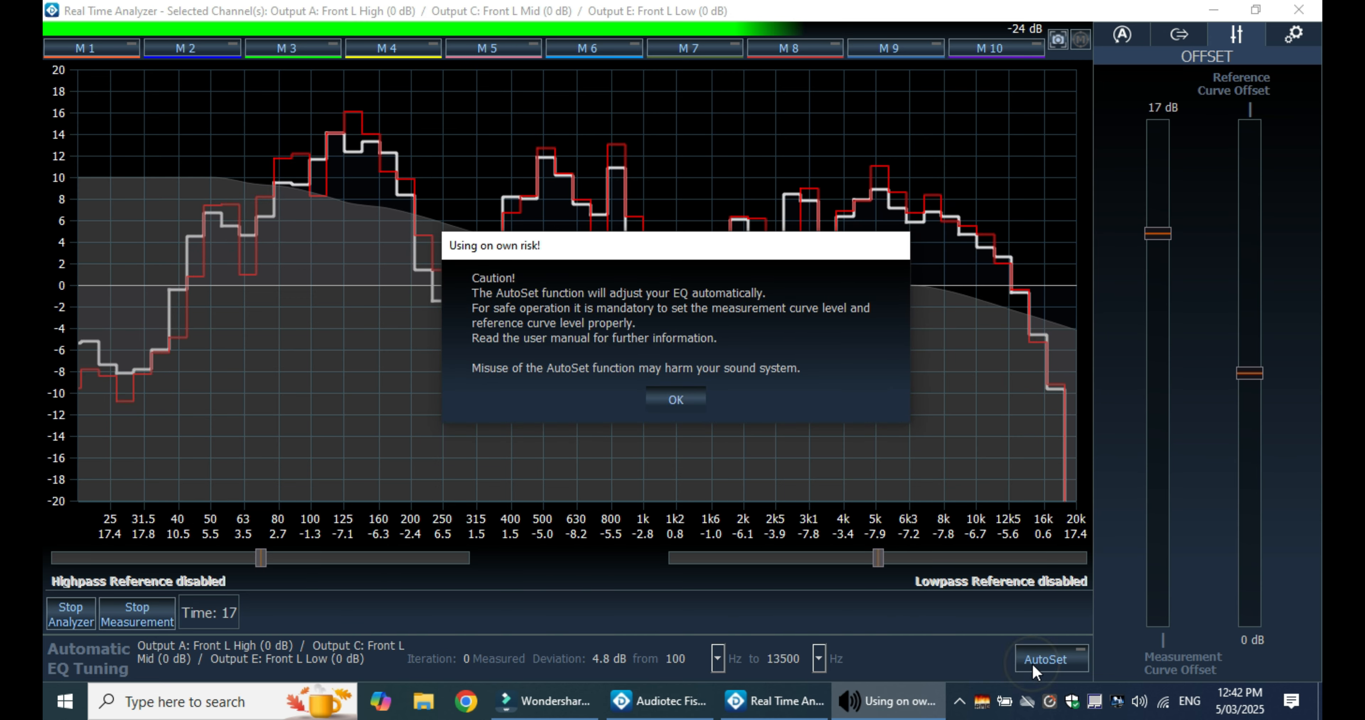
{"action": "left_click", "coordinate": [674, 401]}
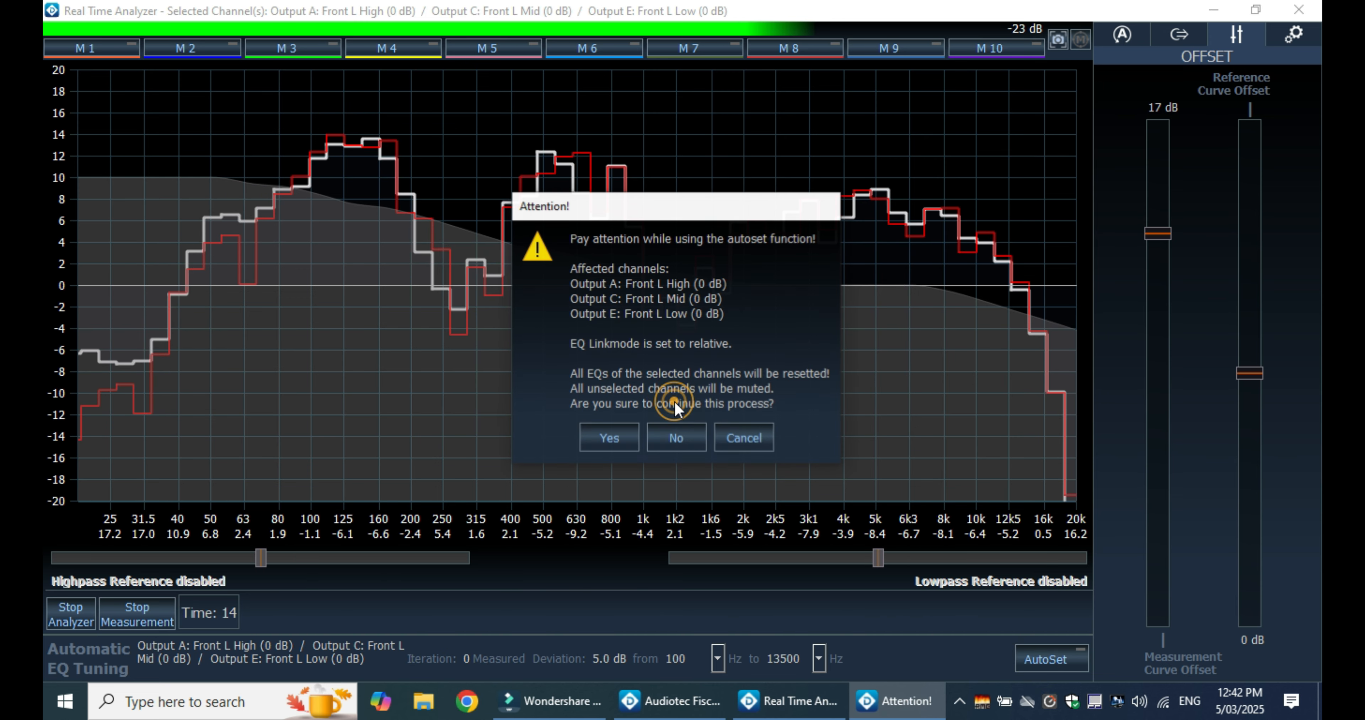
{"action": "left_click", "coordinate": [618, 444]}
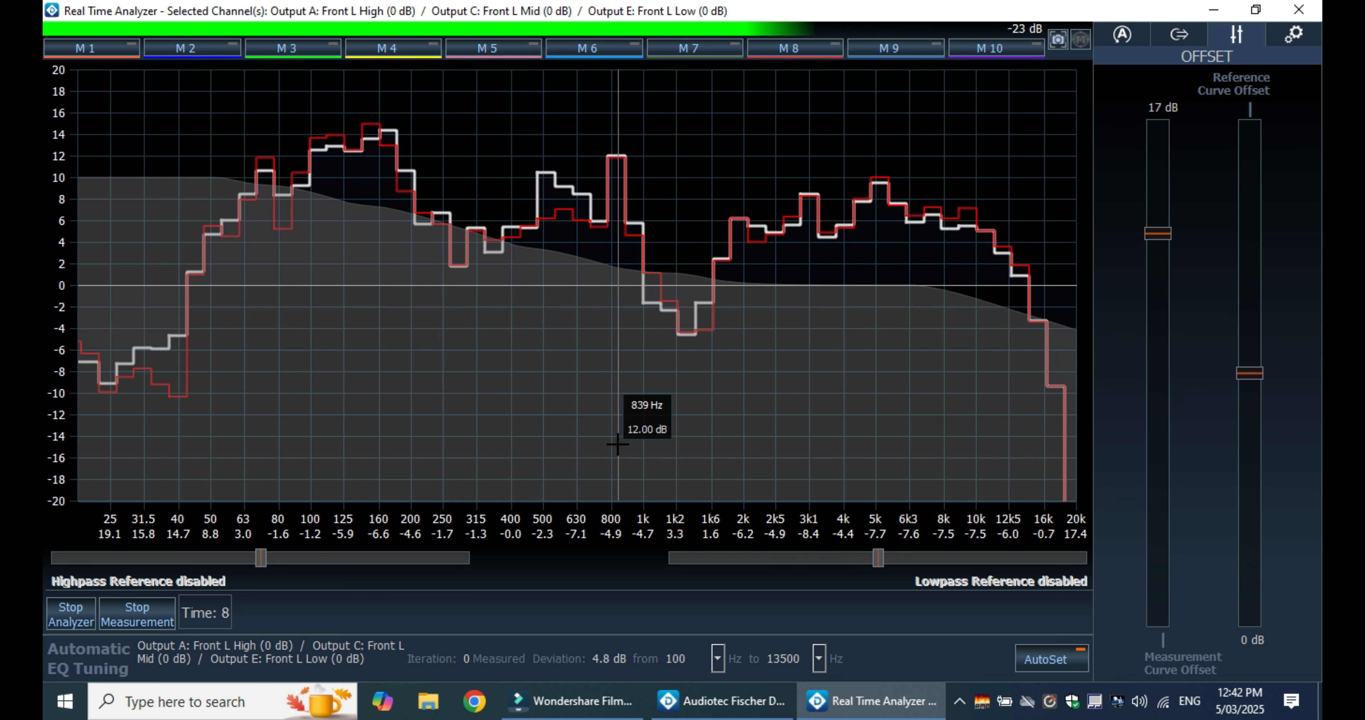
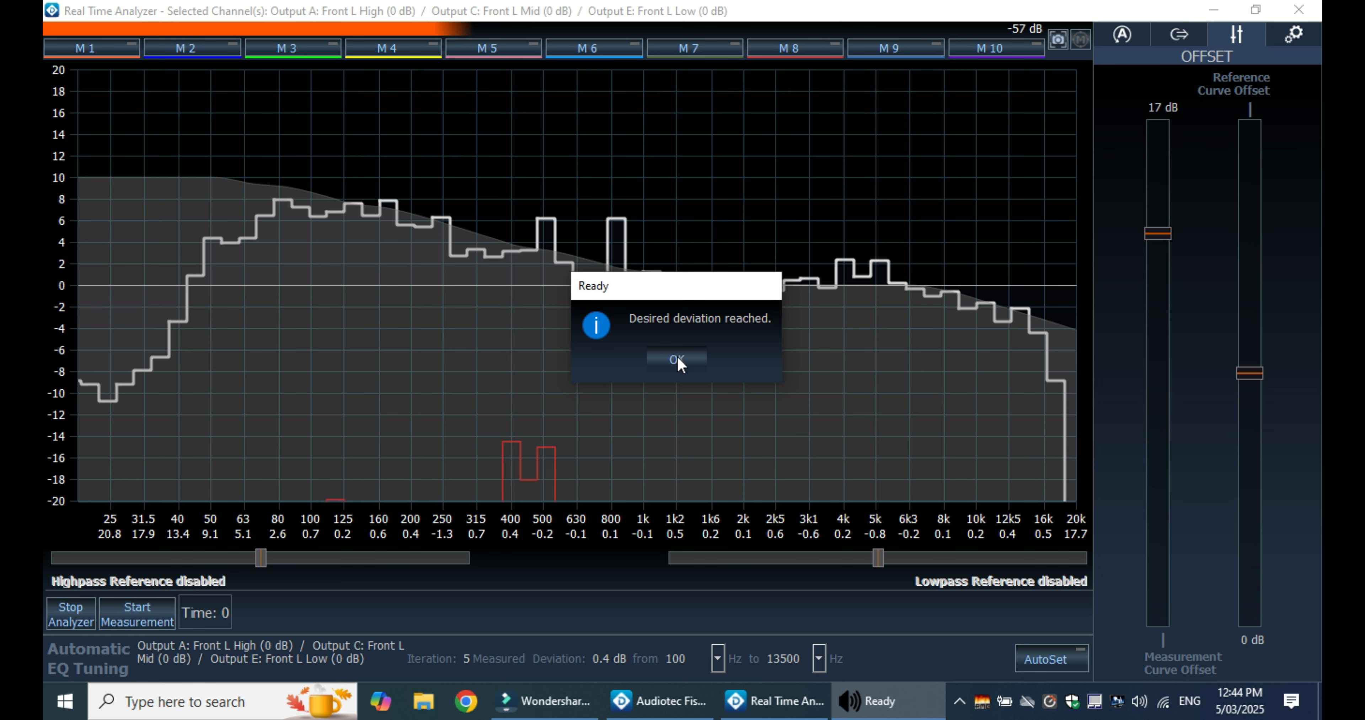
- Set the graph scaling to +25/-25 with 5 dB resolution, and store the front left AutoSet result in memory M 1
{"action": "left_click", "coordinate": [676, 360]}
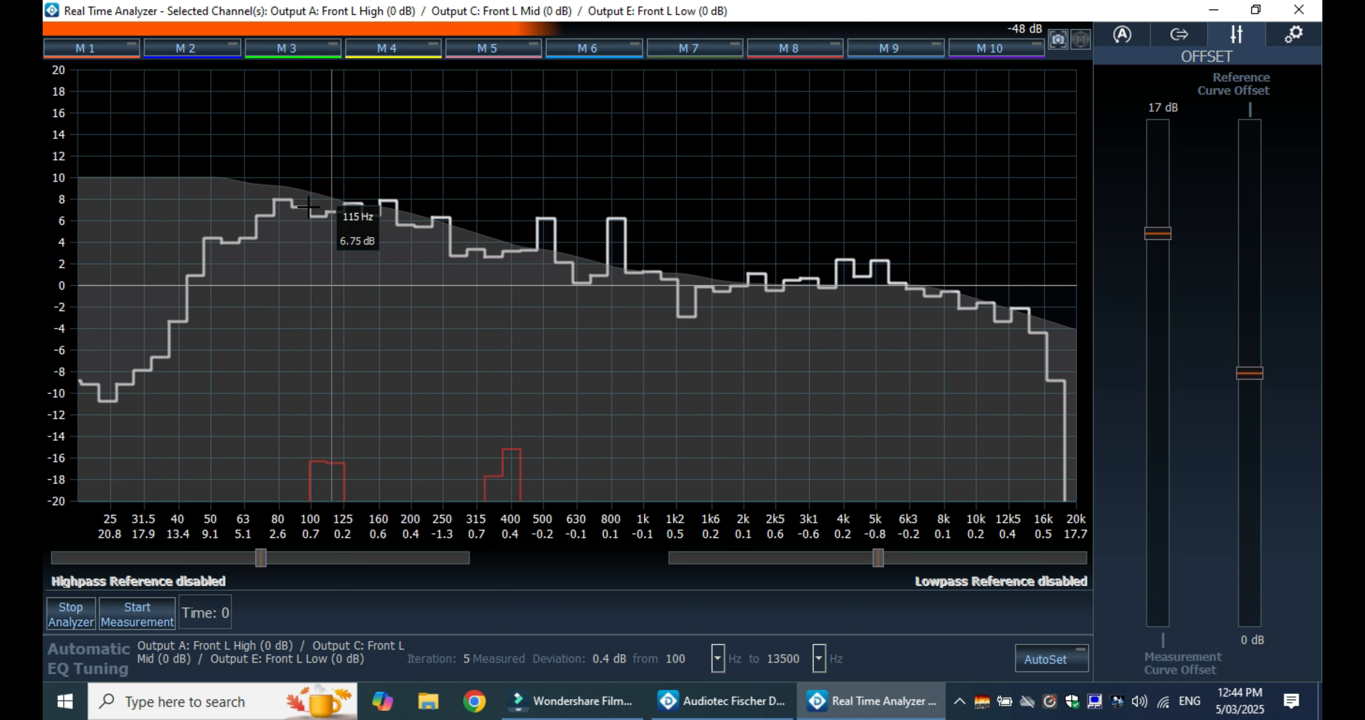
{"action": "left_click", "coordinate": [1294, 34]}
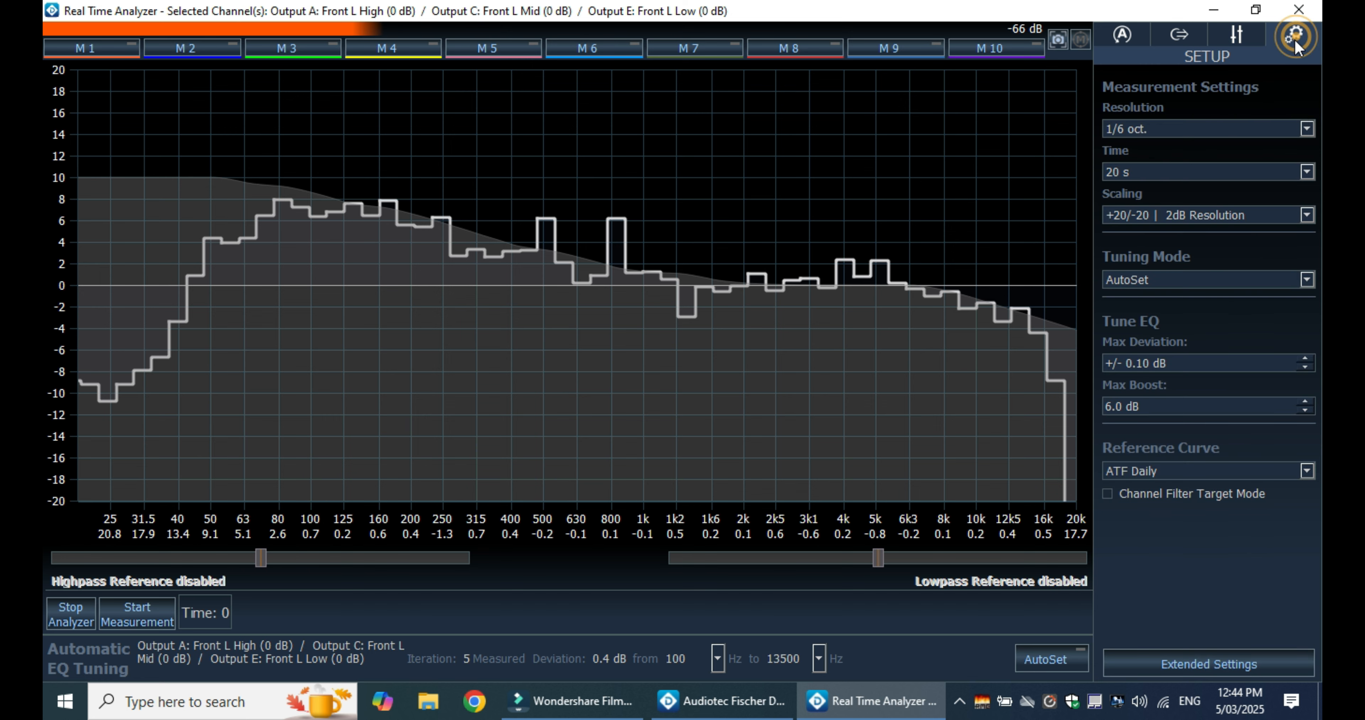
{"action": "left_click", "coordinate": [1307, 213]}
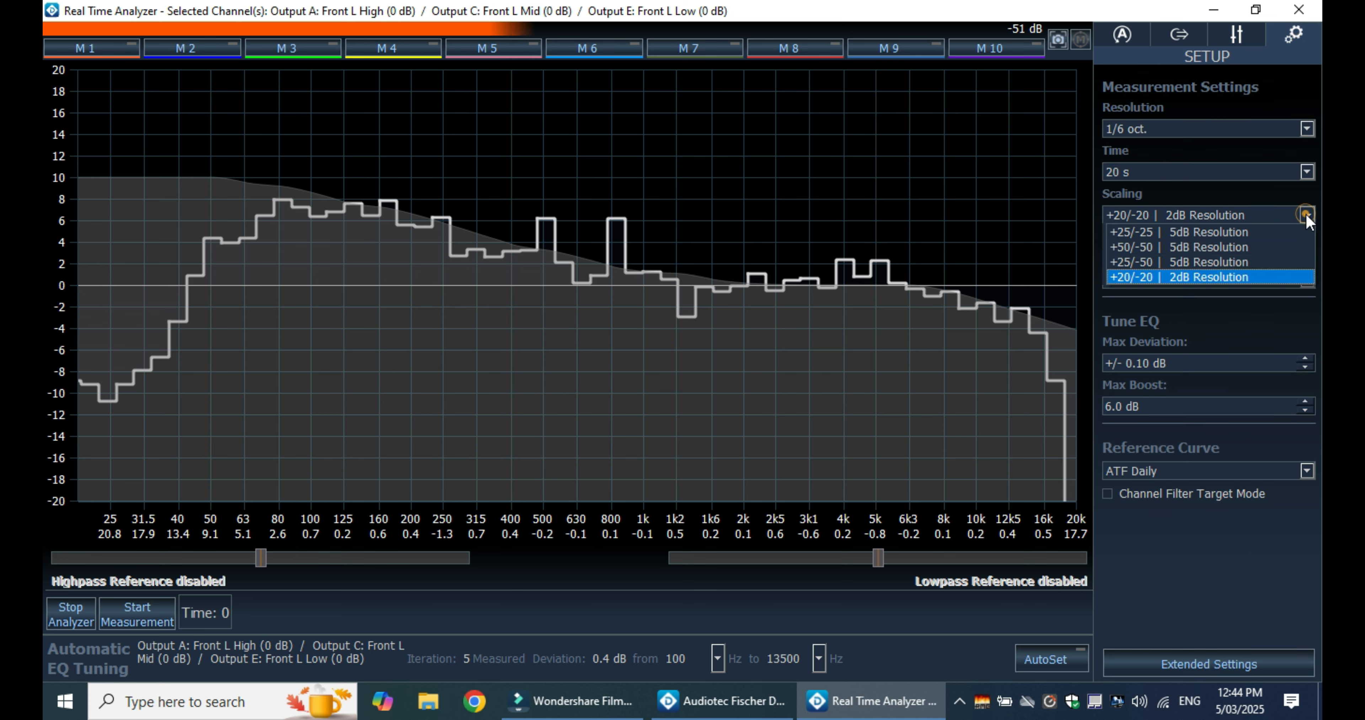
{"action": "left_click", "coordinate": [1211, 233]}
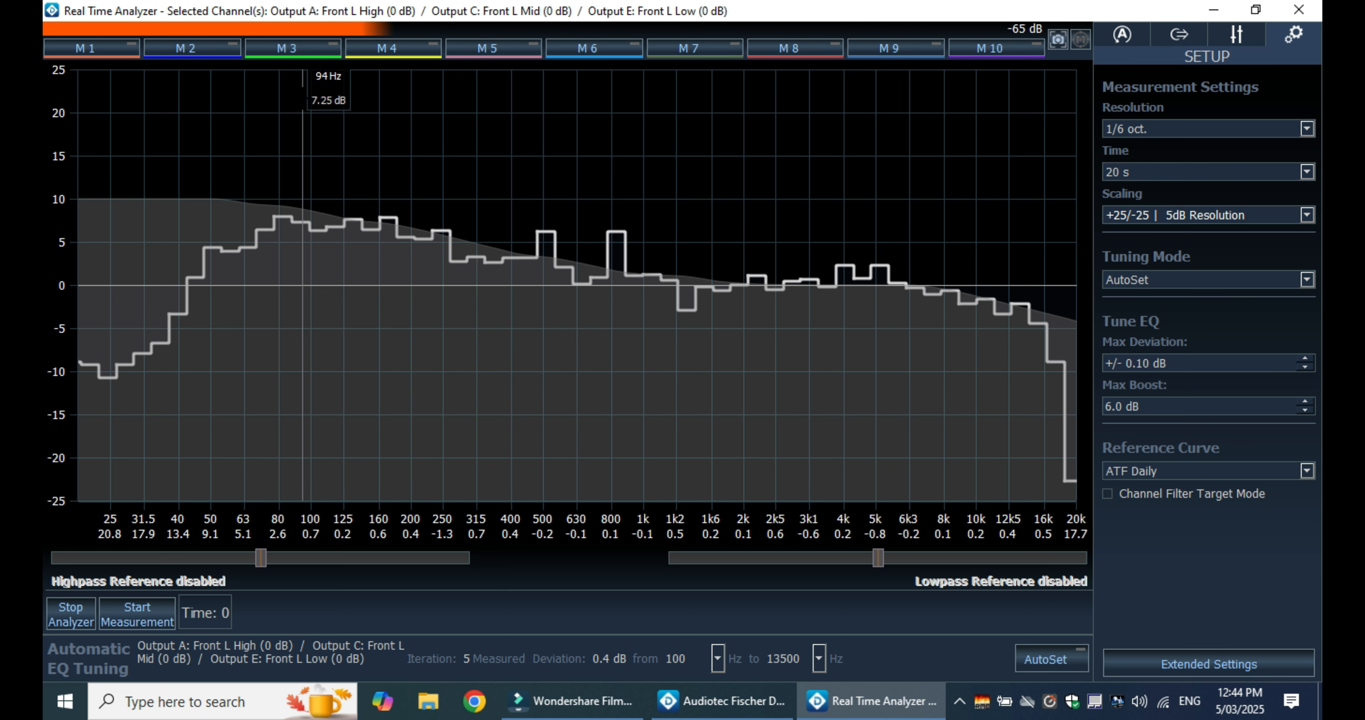
{"action": "left_click", "coordinate": [109, 50]}
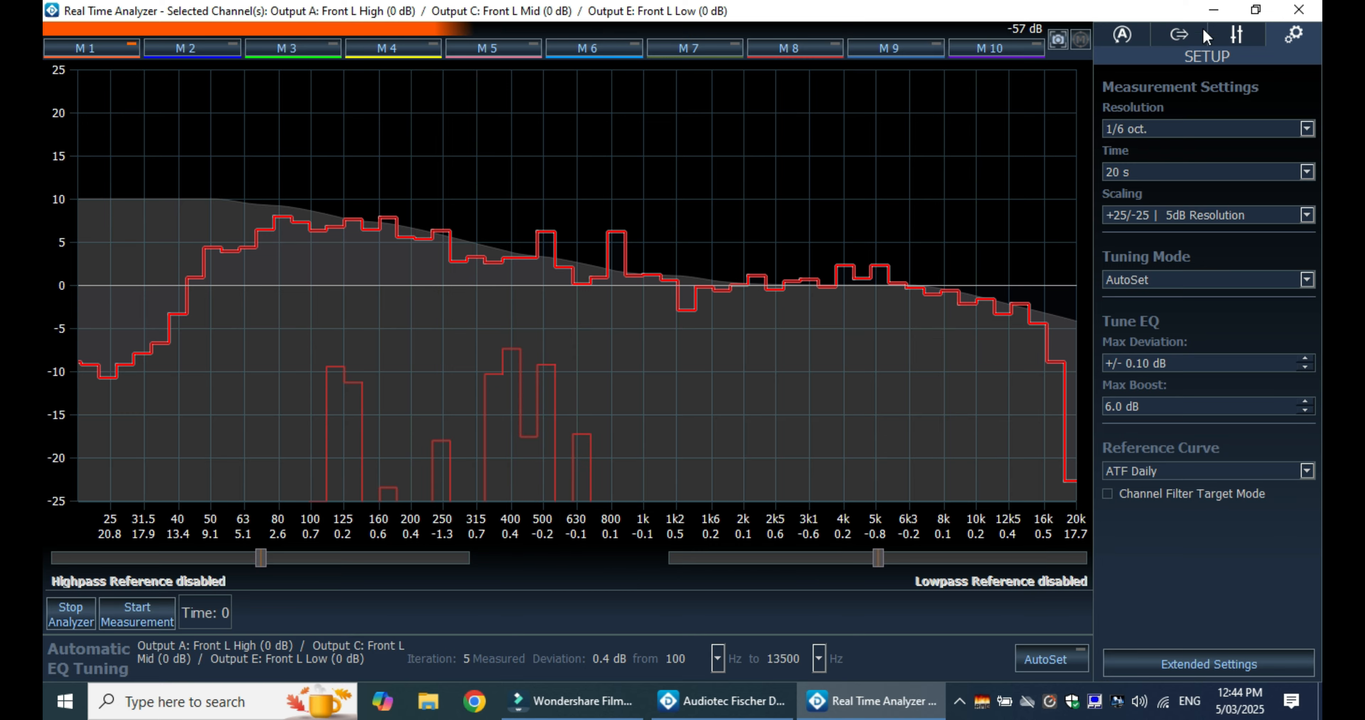
- Switch to the DSP PC-Tool and overlay the Output C and Output E curves on Output A to examine the front left EQs
{"action": "left_click", "coordinate": [1213, 12]}
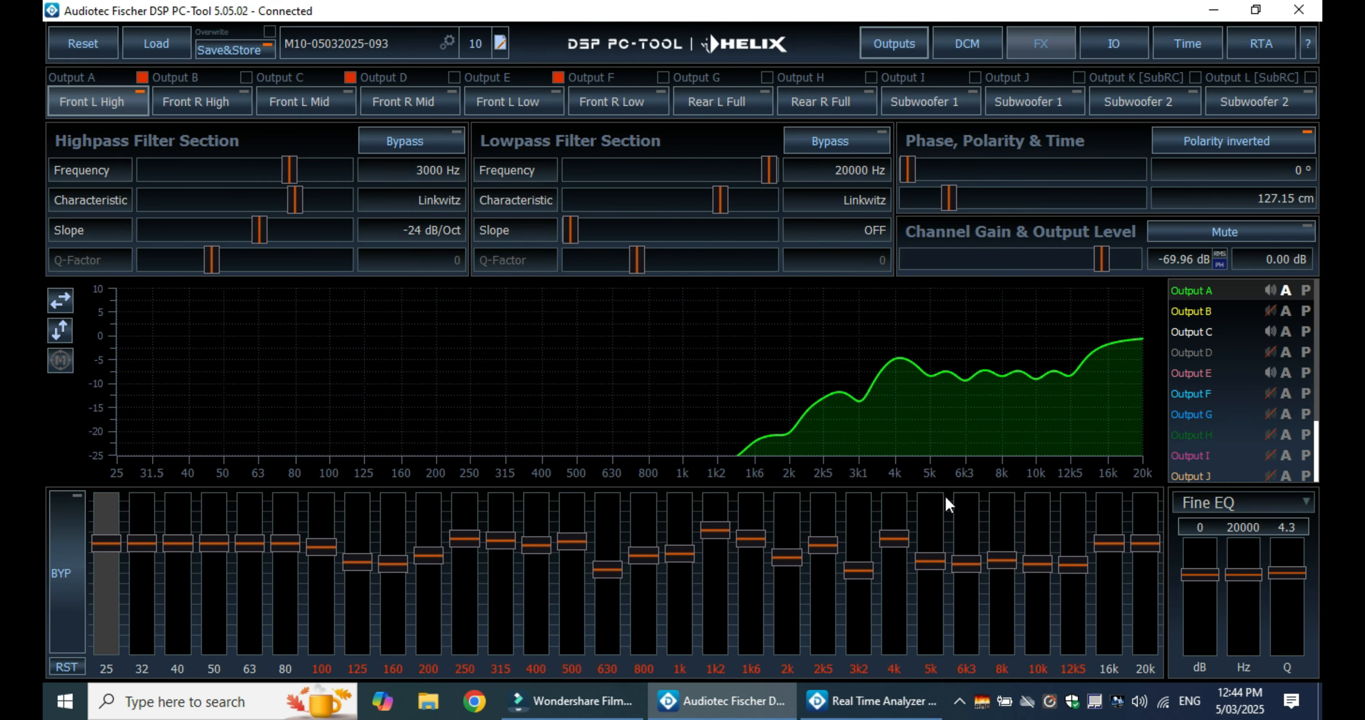
{"action": "left_click", "coordinate": [1286, 327]}
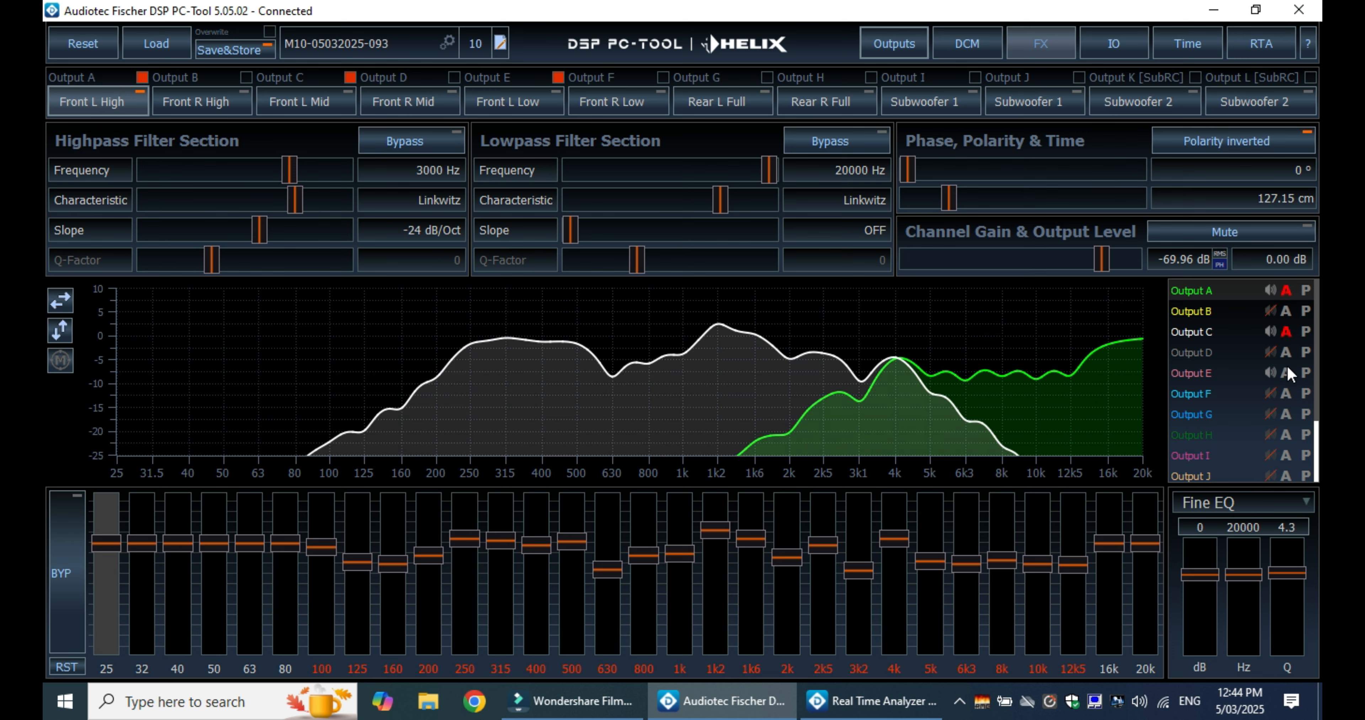
{"action": "left_click", "coordinate": [1287, 371]}
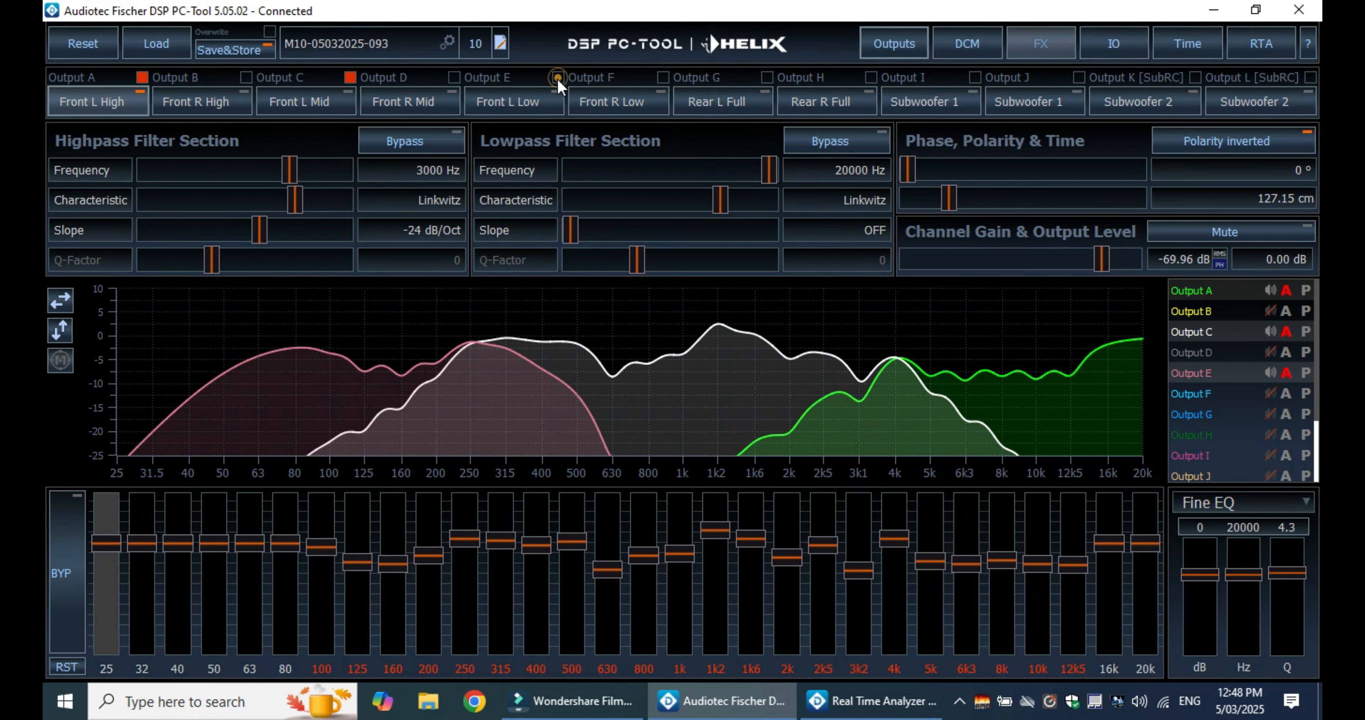
- Unlink the front left channels, and link Front R High with Front R Mid and Front R Low
{"action": "left_click", "coordinate": [349, 77]}
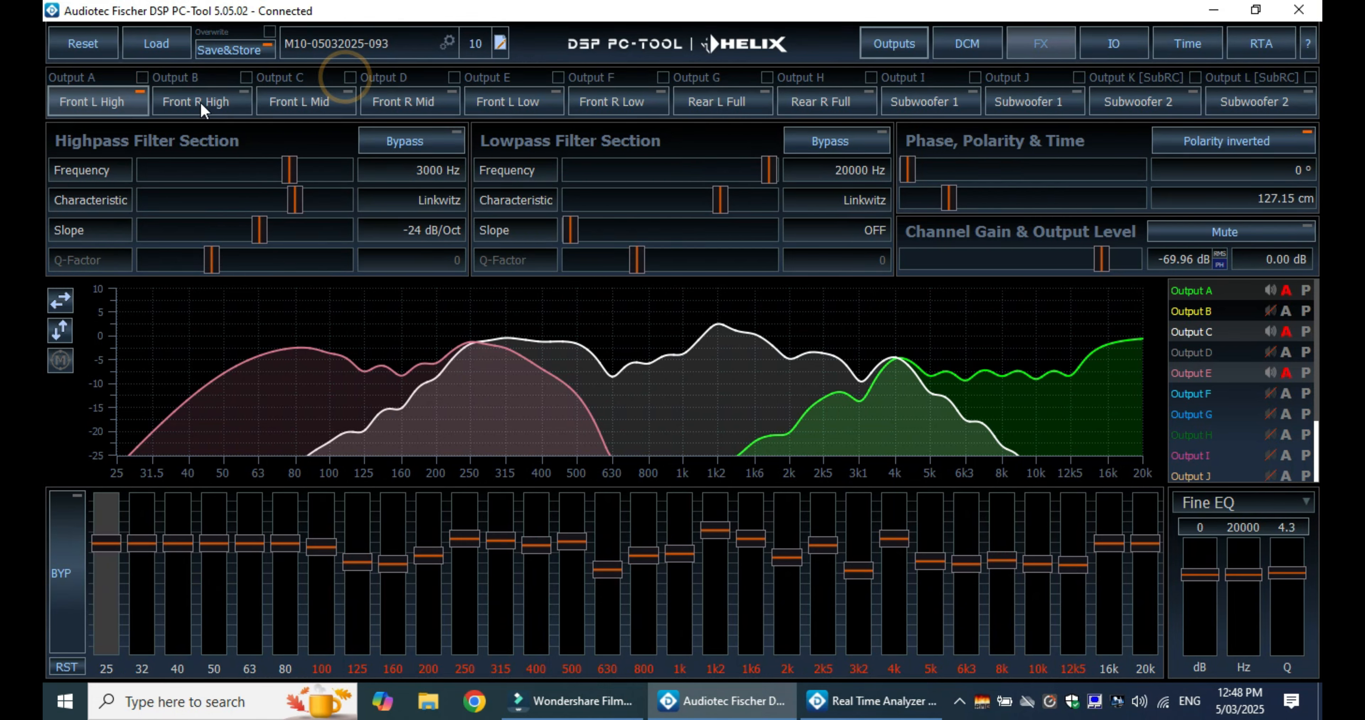
{"action": "left_click", "coordinate": [143, 112]}
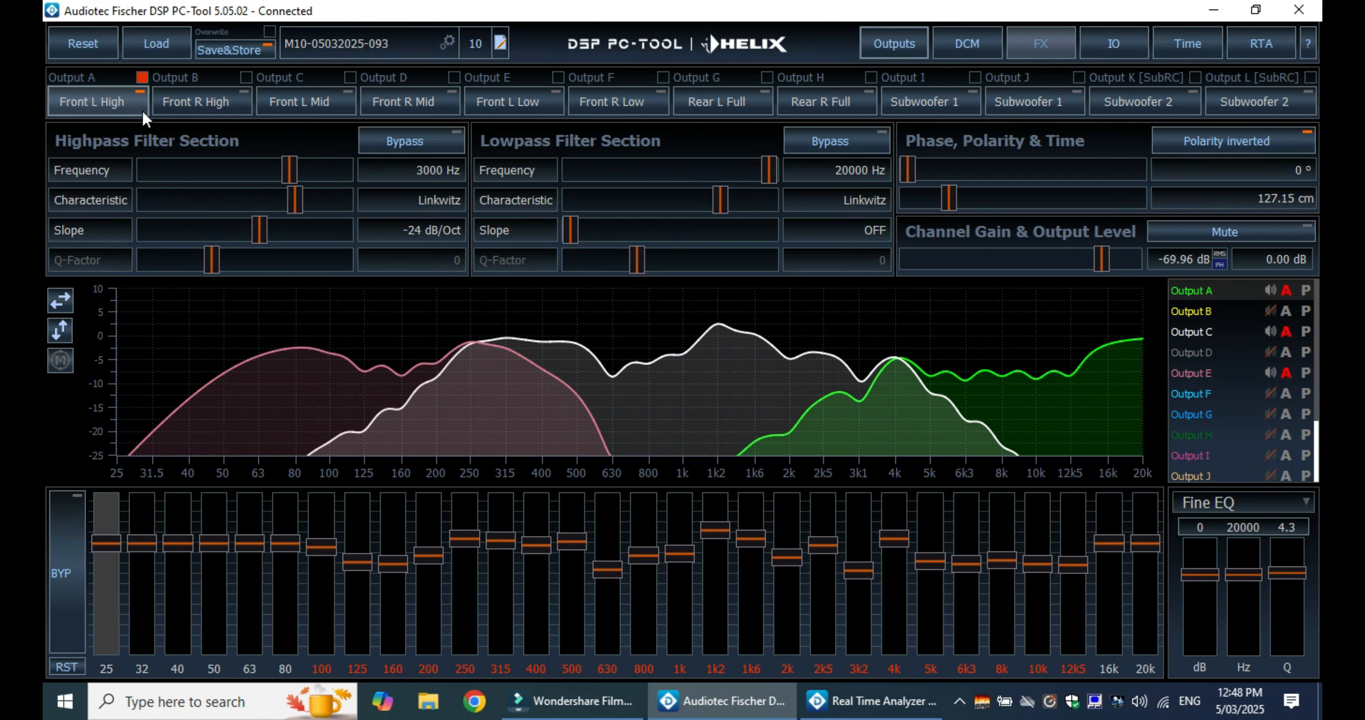
{"action": "left_click", "coordinate": [170, 100]}
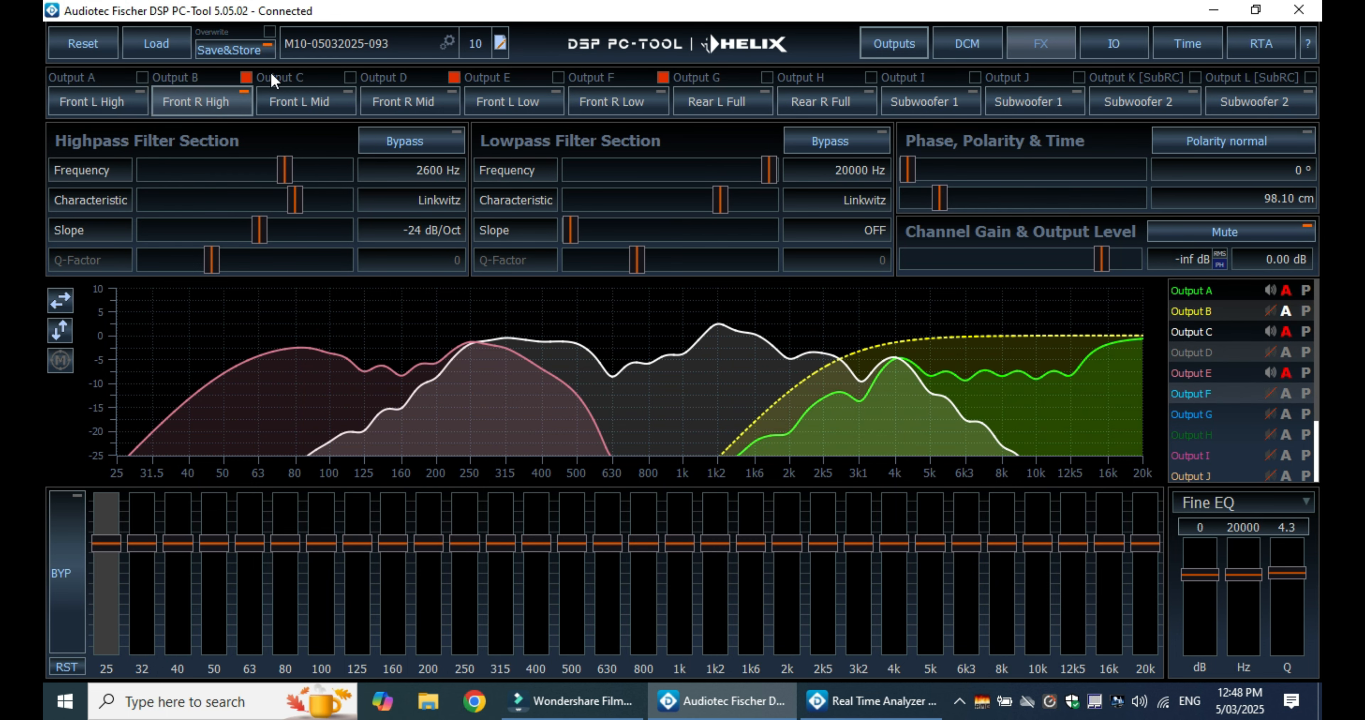
{"action": "left_click", "coordinate": [456, 77]}
{"action": "left_click", "coordinate": [459, 77]}
- Hide the overlaid curves of Outputs A, C and E from the response graph
{"action": "left_click", "coordinate": [1285, 290]}
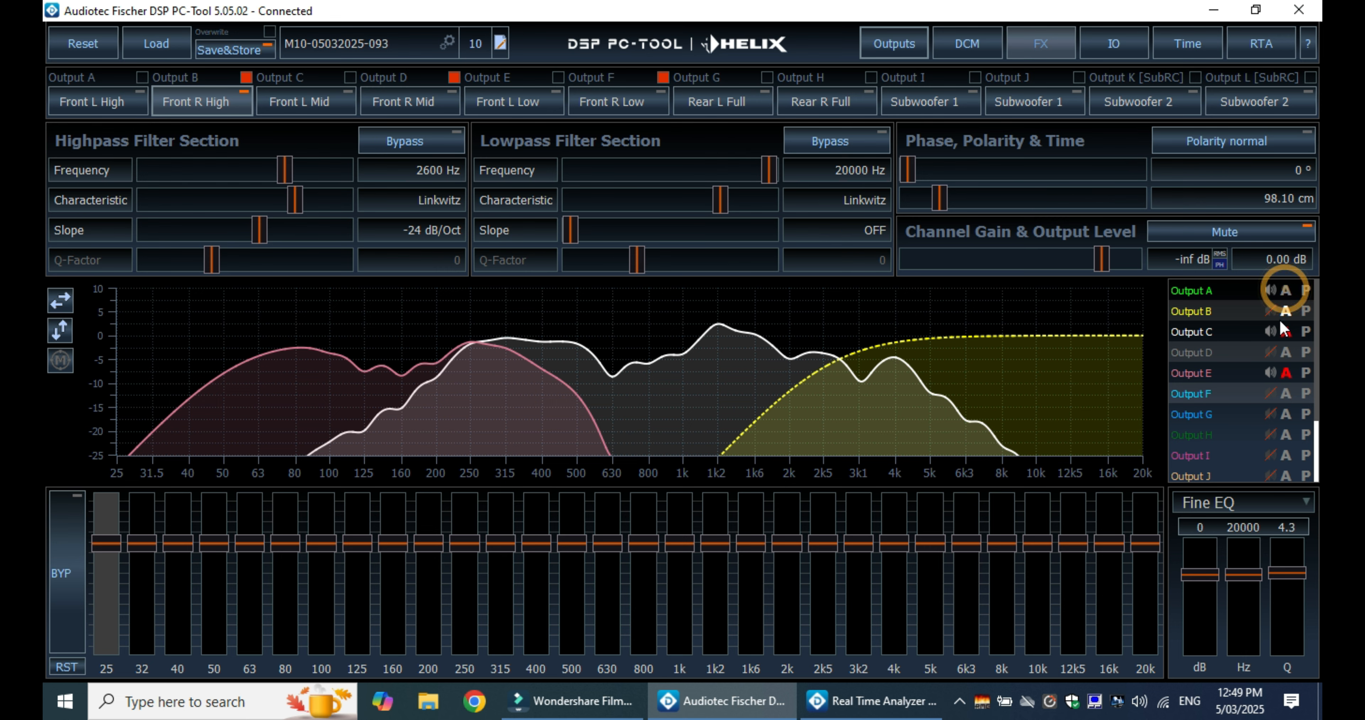
{"action": "left_click", "coordinate": [1285, 332]}
{"action": "left_click", "coordinate": [1286, 373]}
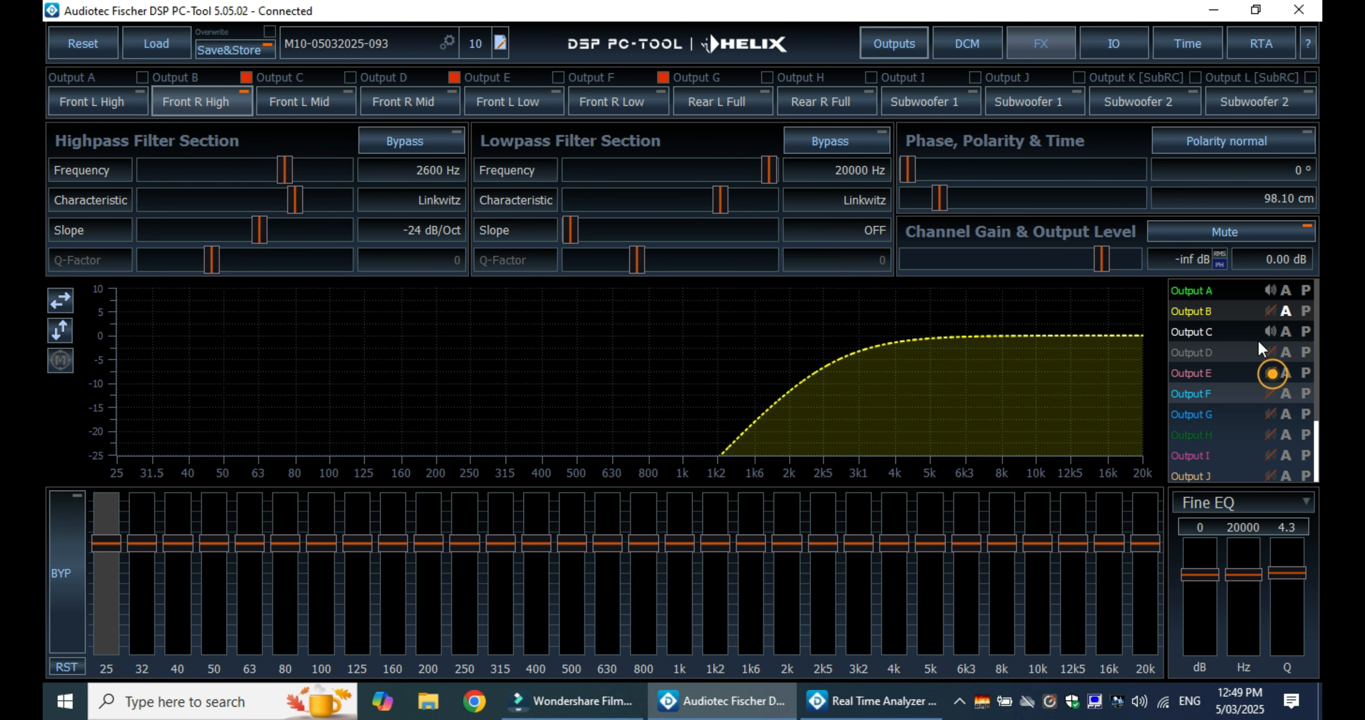
- Mute the front left outputs A, C and E, and unmute the front right outputs B, D and F
{"action": "left_click", "coordinate": [1268, 292]}
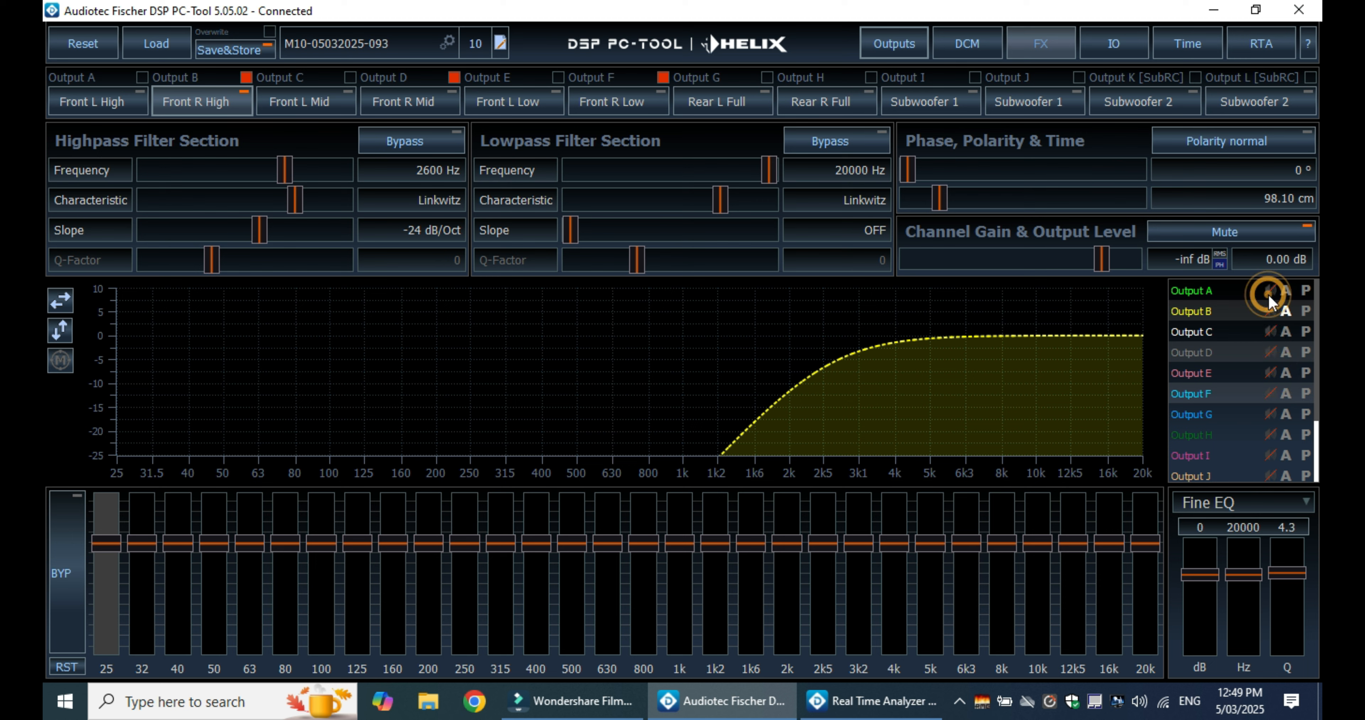
{"action": "left_click", "coordinate": [1270, 311]}
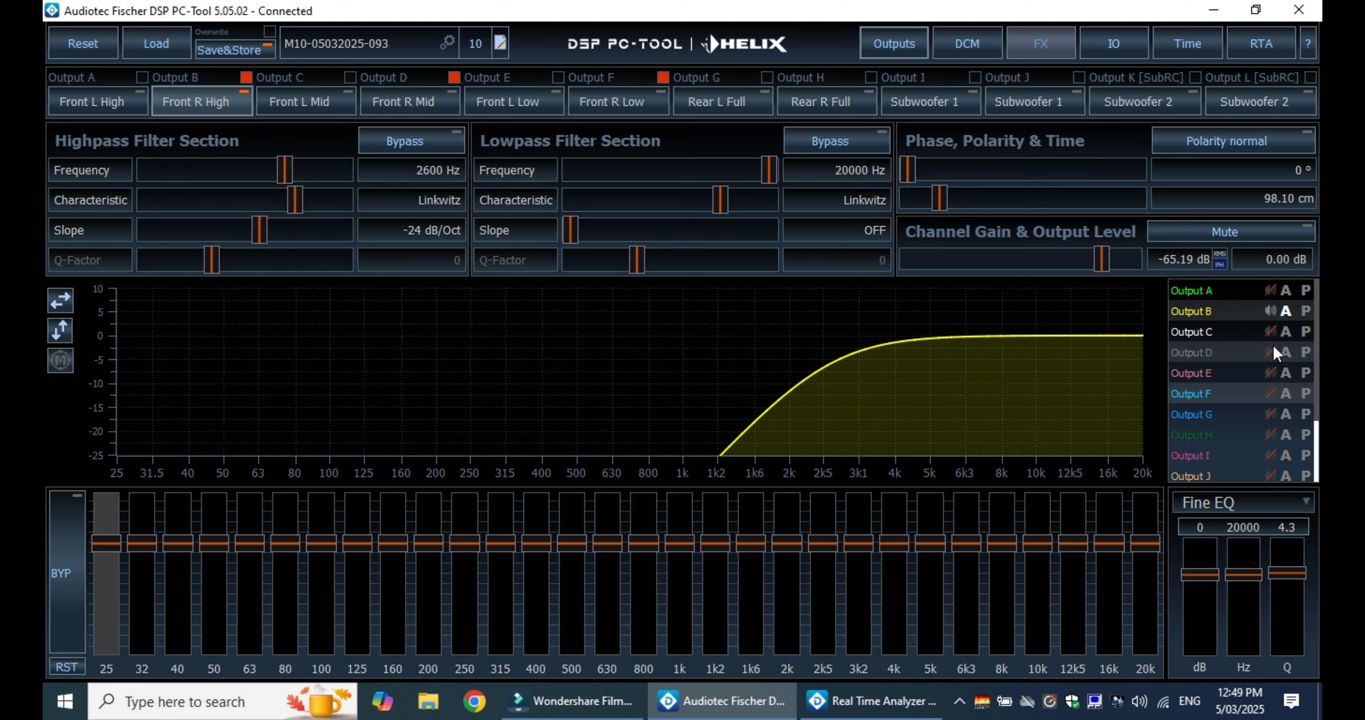
{"action": "left_click", "coordinate": [1273, 392]}
{"action": "mouse_move", "coordinate": [1316, 360]}
{"action": "left_mouse_down"}
{"action": "mouse_move", "coordinate": [1316, 412]}
{"action": "mouse_move", "coordinate": [1318, 353]}
{"action": "left_mouse_up"}
- Reopen the Real Time Analyzer at full size, review its setup and offsets, and start measuring the three front right channels
{"action": "left_click", "coordinate": [1259, 44]}
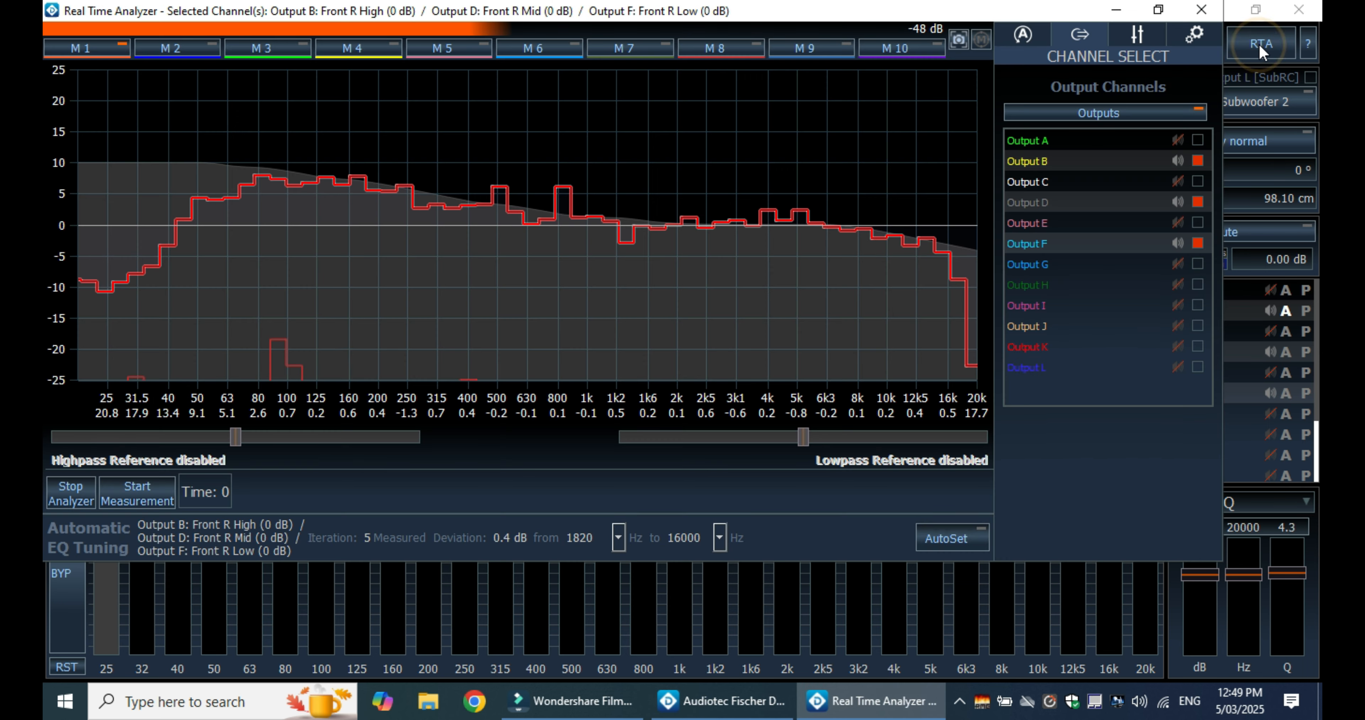
{"action": "left_click", "coordinate": [1161, 10]}
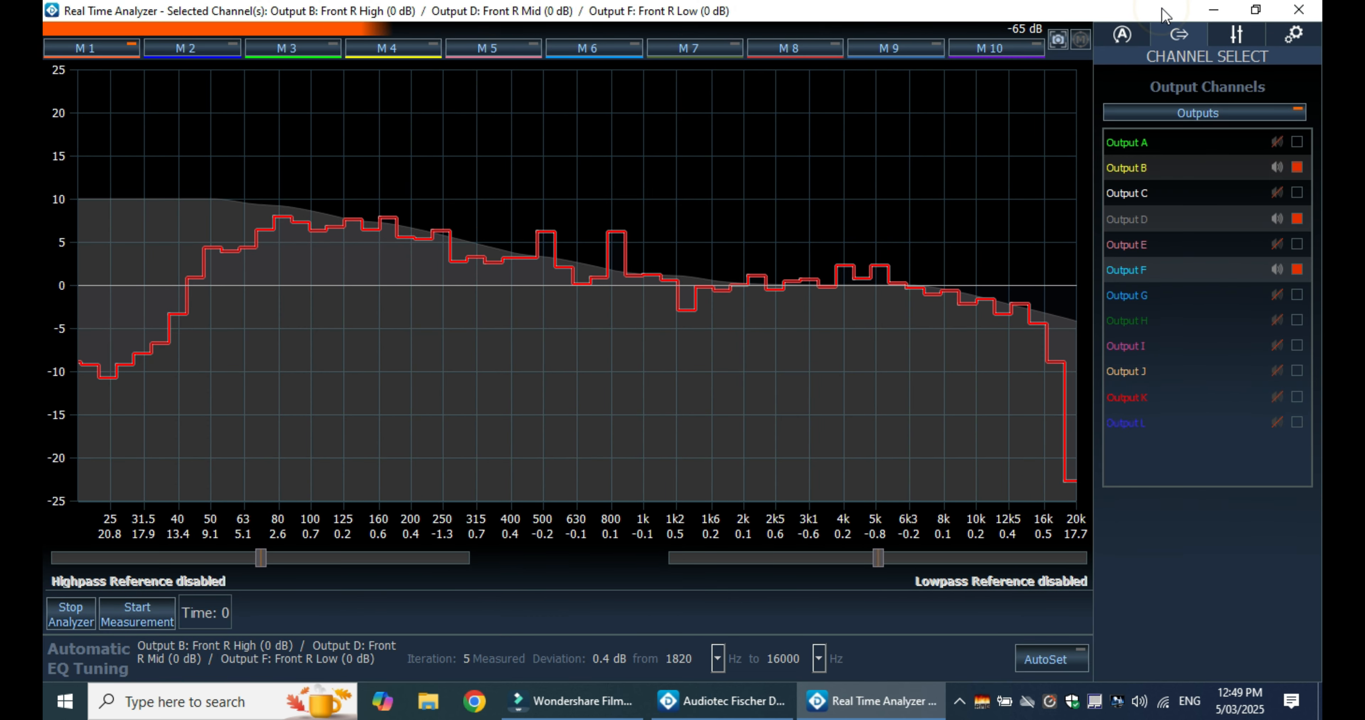
{"action": "left_click", "coordinate": [1293, 35]}
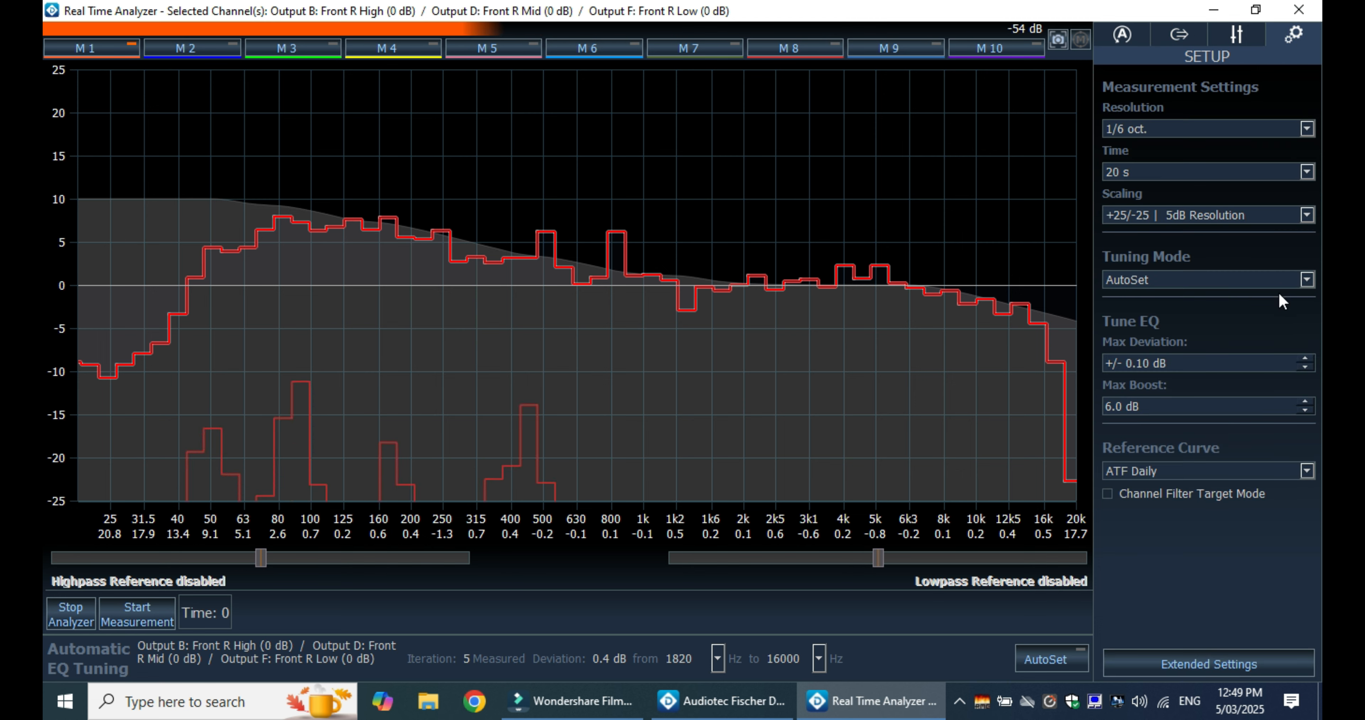
{"action": "left_click", "coordinate": [1232, 33]}
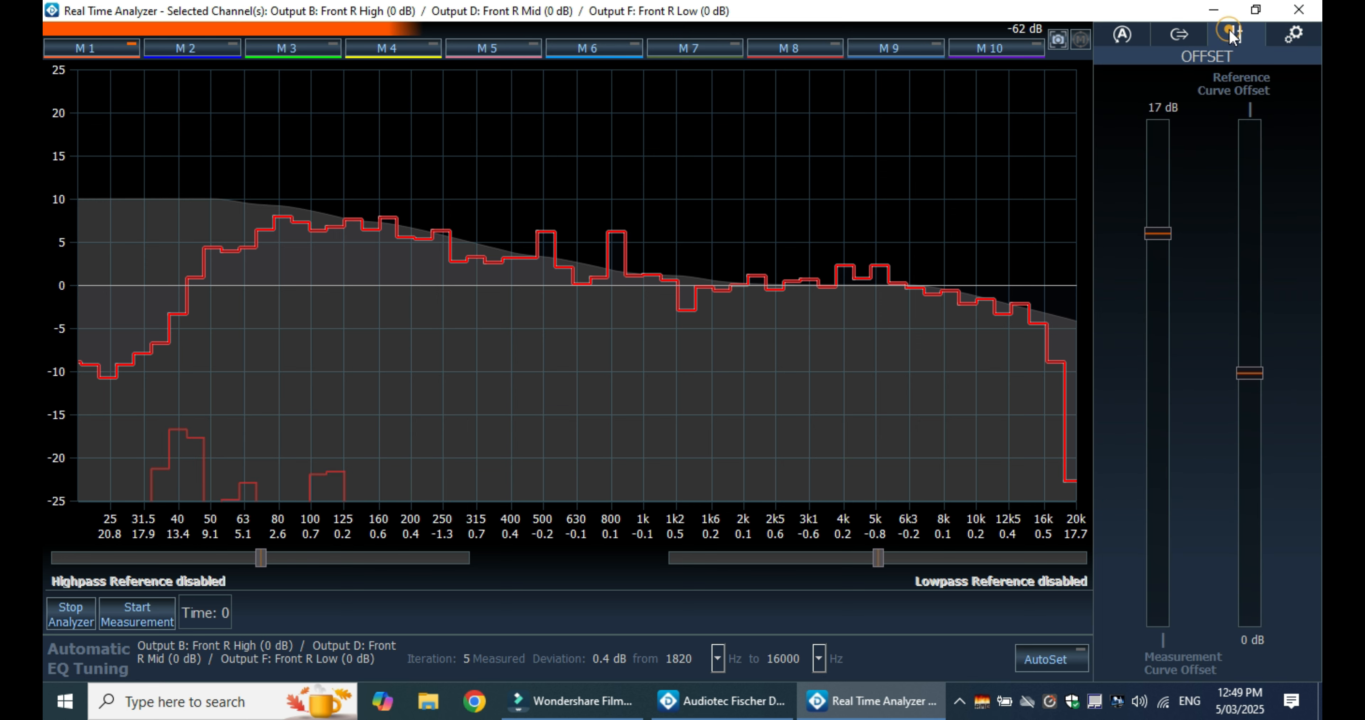
{"action": "left_click", "coordinate": [1232, 34]}
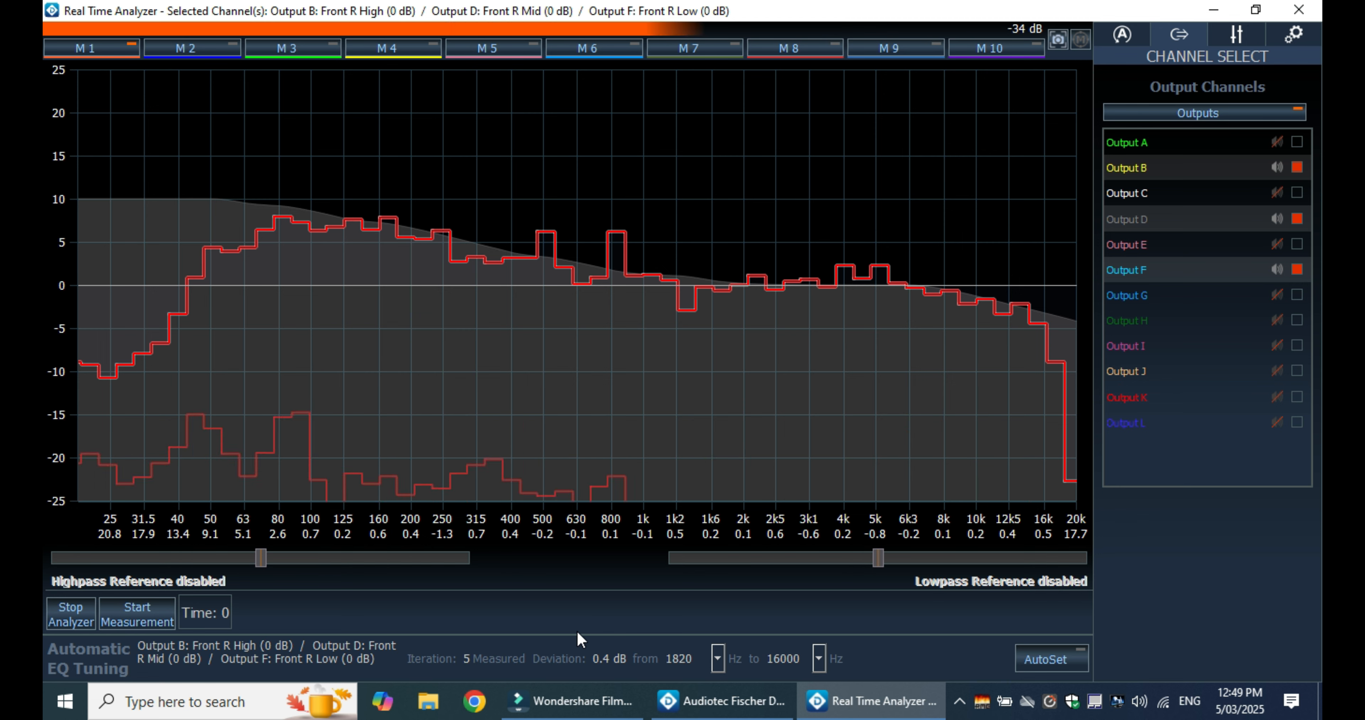
{"action": "left_click", "coordinate": [119, 624]}
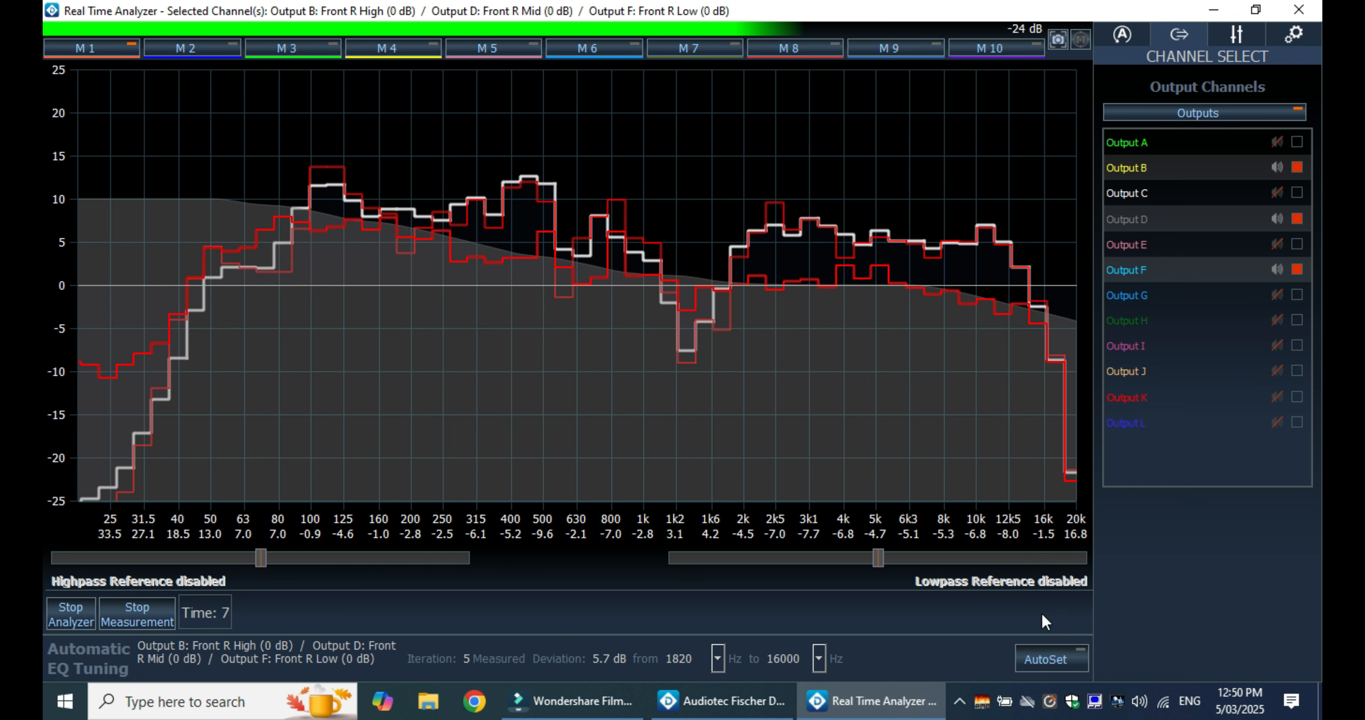
- Run AutoSet on Front R High, Front R Mid and Front R Low, accepting the caution, and store the result in memory M 2
{"action": "left_click", "coordinate": [1051, 653]}
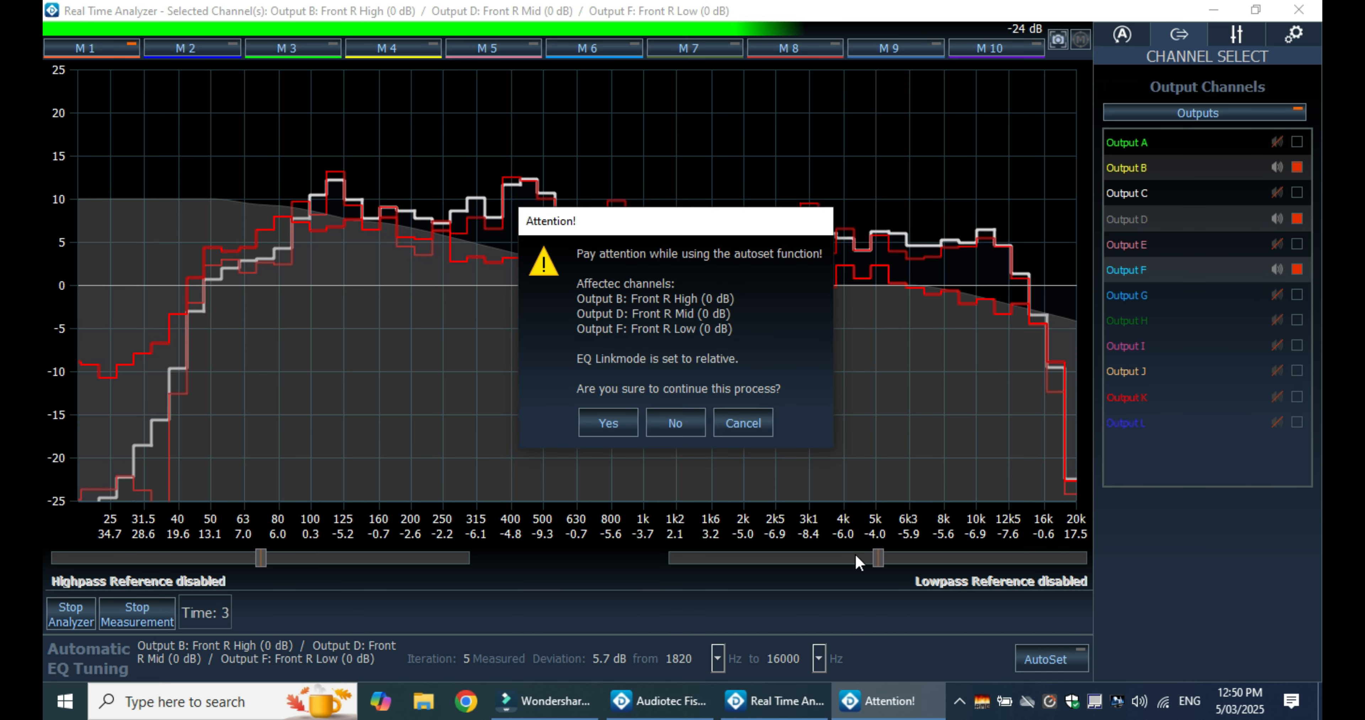
{"action": "left_click", "coordinate": [611, 428]}
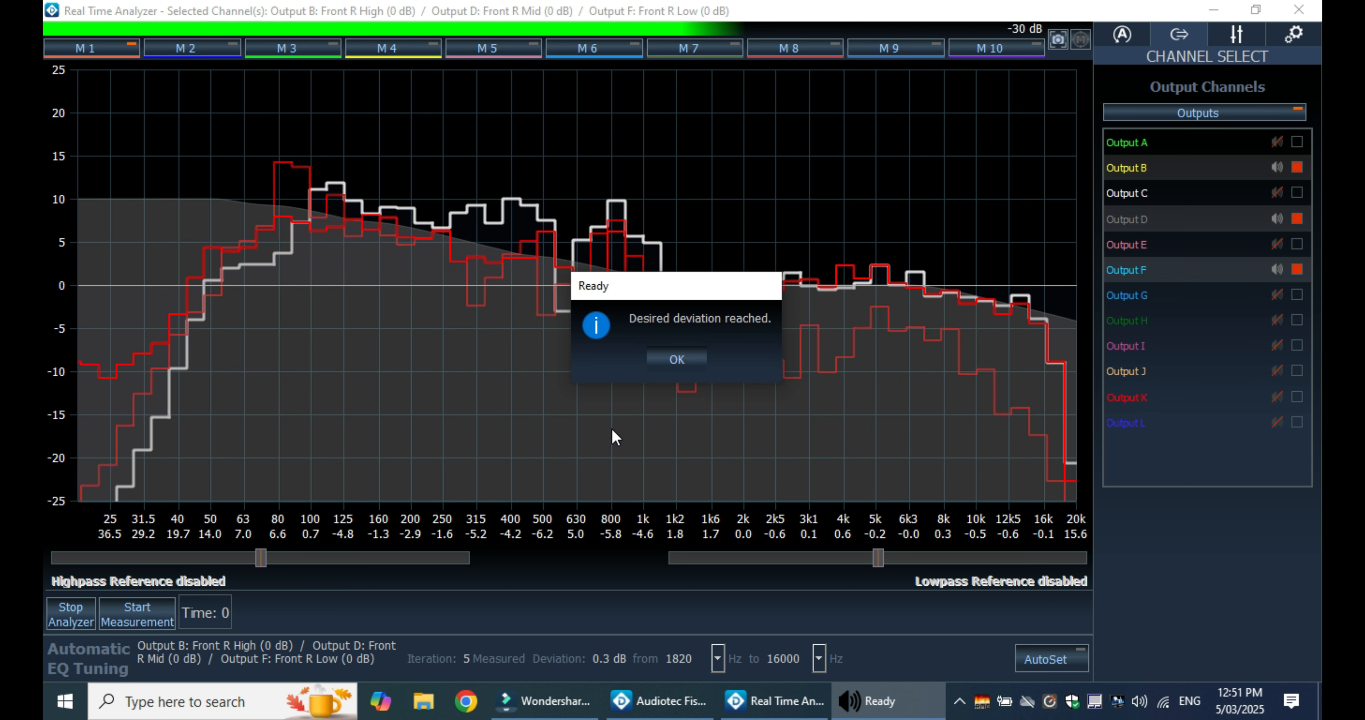
{"action": "left_click", "coordinate": [675, 362]}
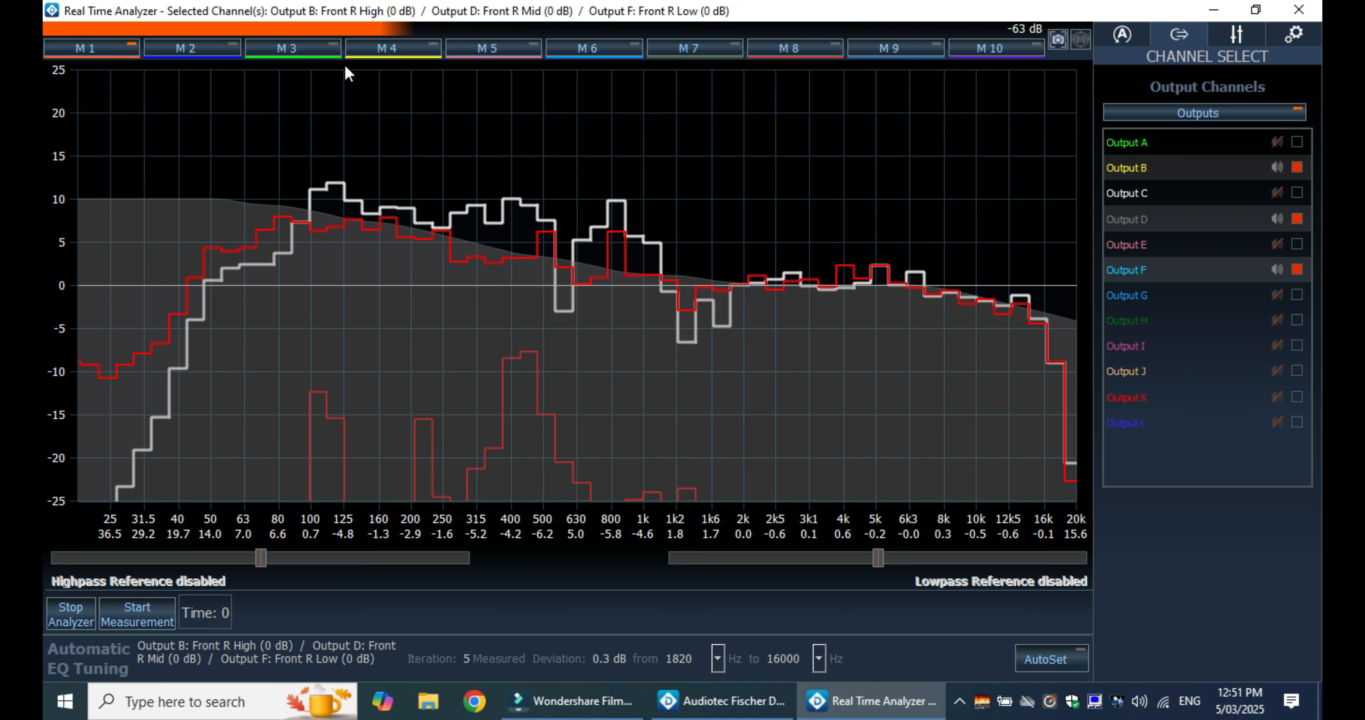
{"action": "left_click", "coordinate": [219, 57]}
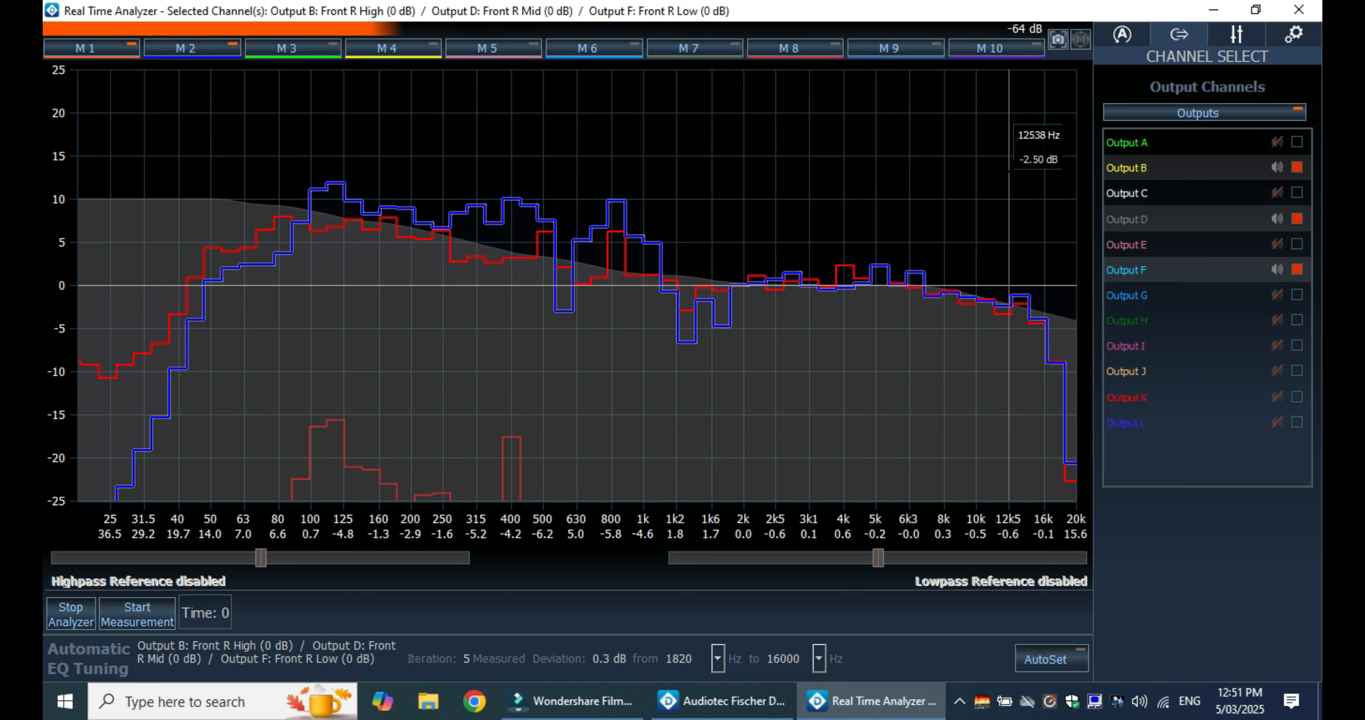
- Switch to the DSP PC-Tool and overlay the Output D and Output F curves on Output B to examine the front right EQs
{"action": "left_click", "coordinate": [1213, 9]}
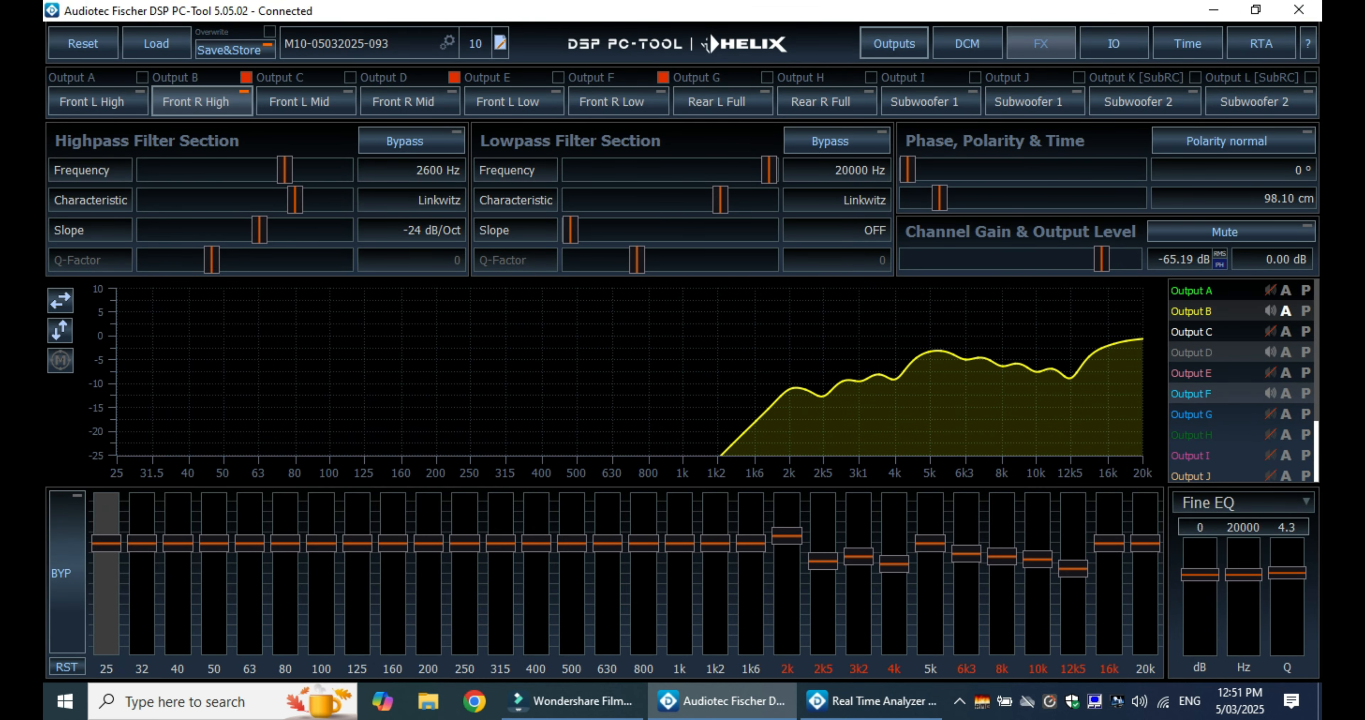
{"action": "left_click", "coordinate": [1288, 351]}
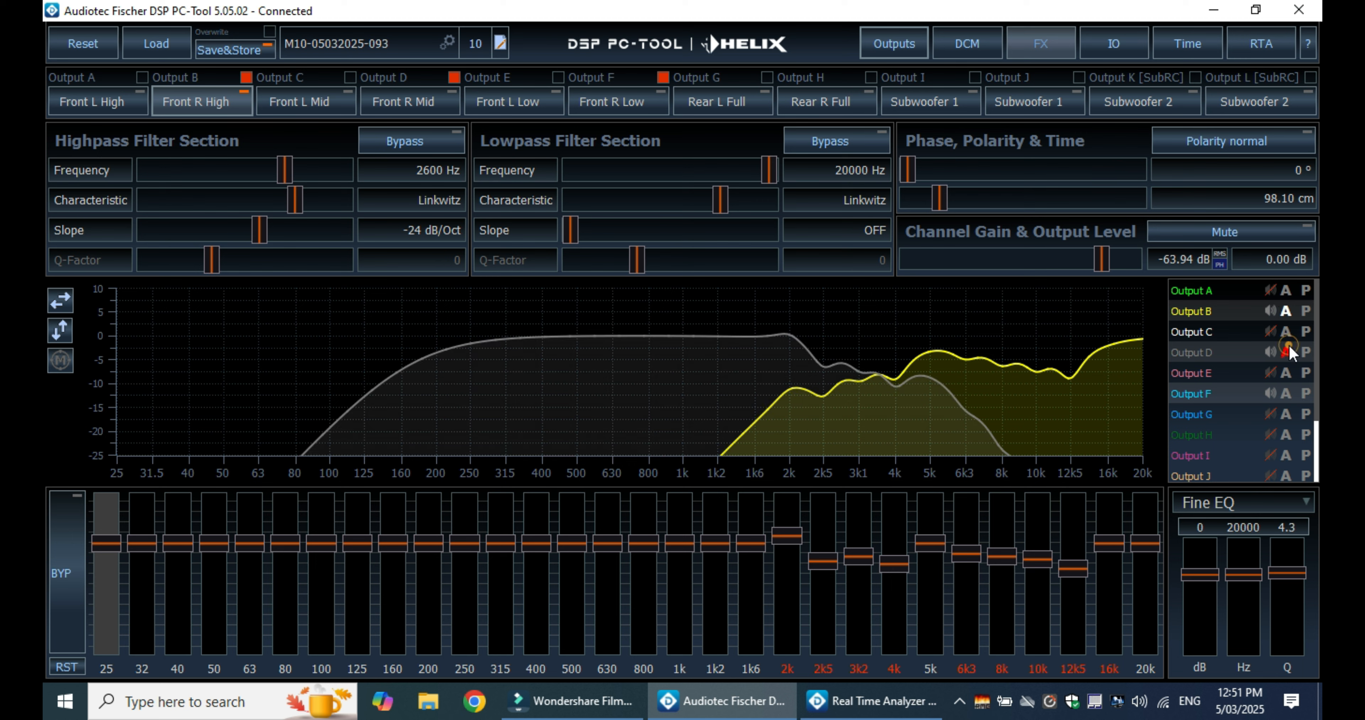
{"action": "left_click", "coordinate": [1288, 394]}
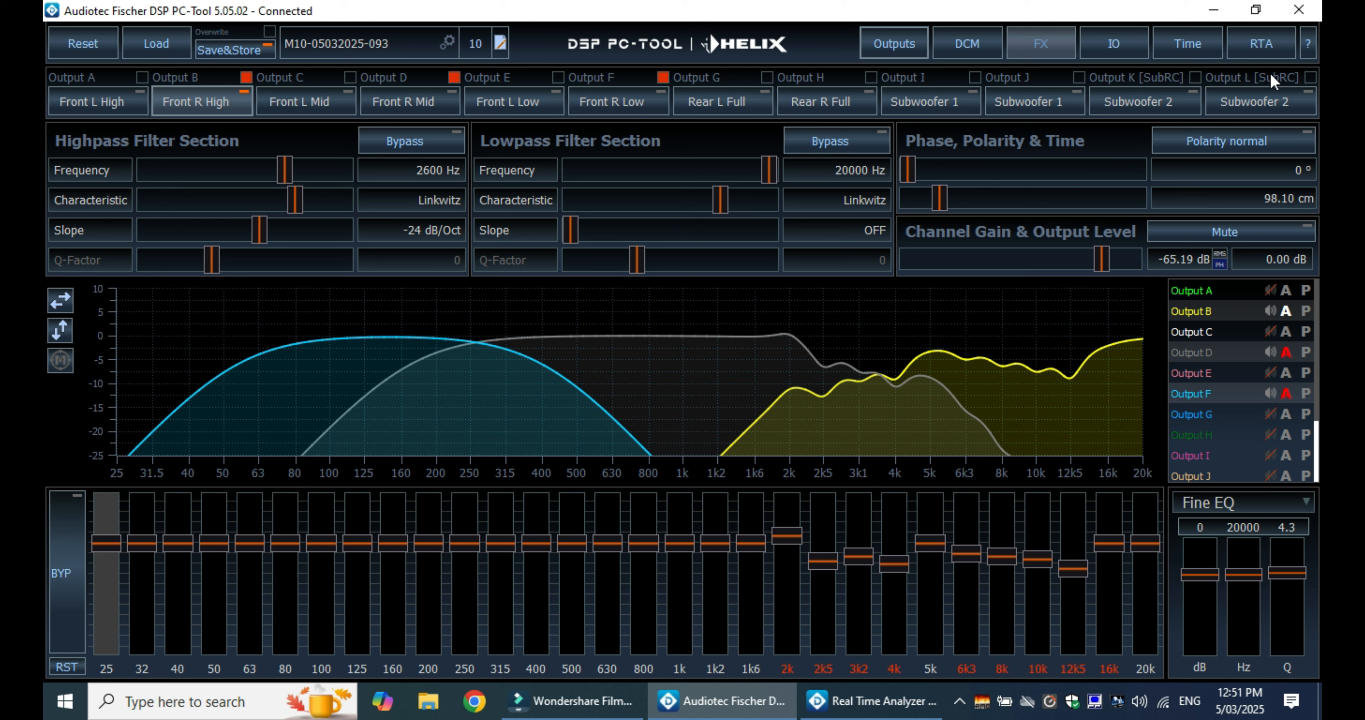
- Set the AutoSet range's lower limit to 80 Hz in the Real Time Analyzer, and start a new measurement of the front right channels
{"action": "left_click", "coordinate": [1272, 53]}
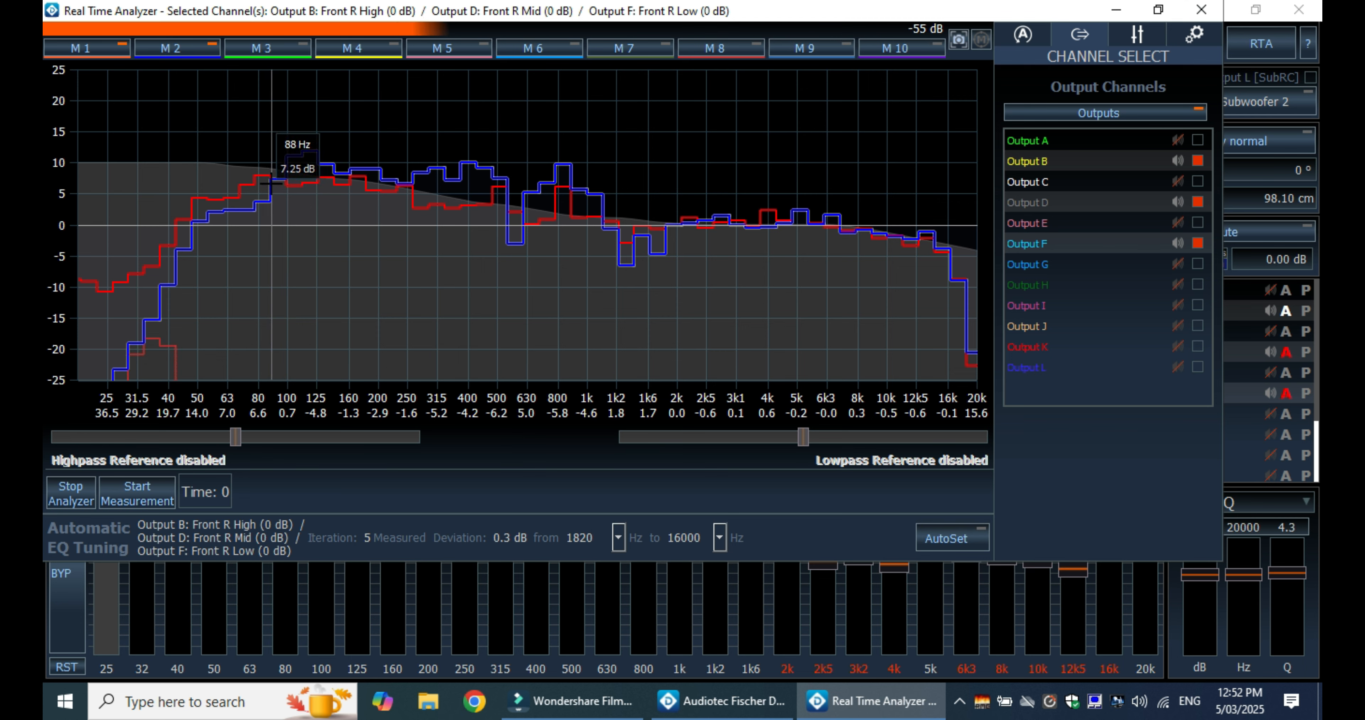
{"action": "left_click", "coordinate": [588, 531]}
{"action": "double_click", "coordinate": [589, 533]}
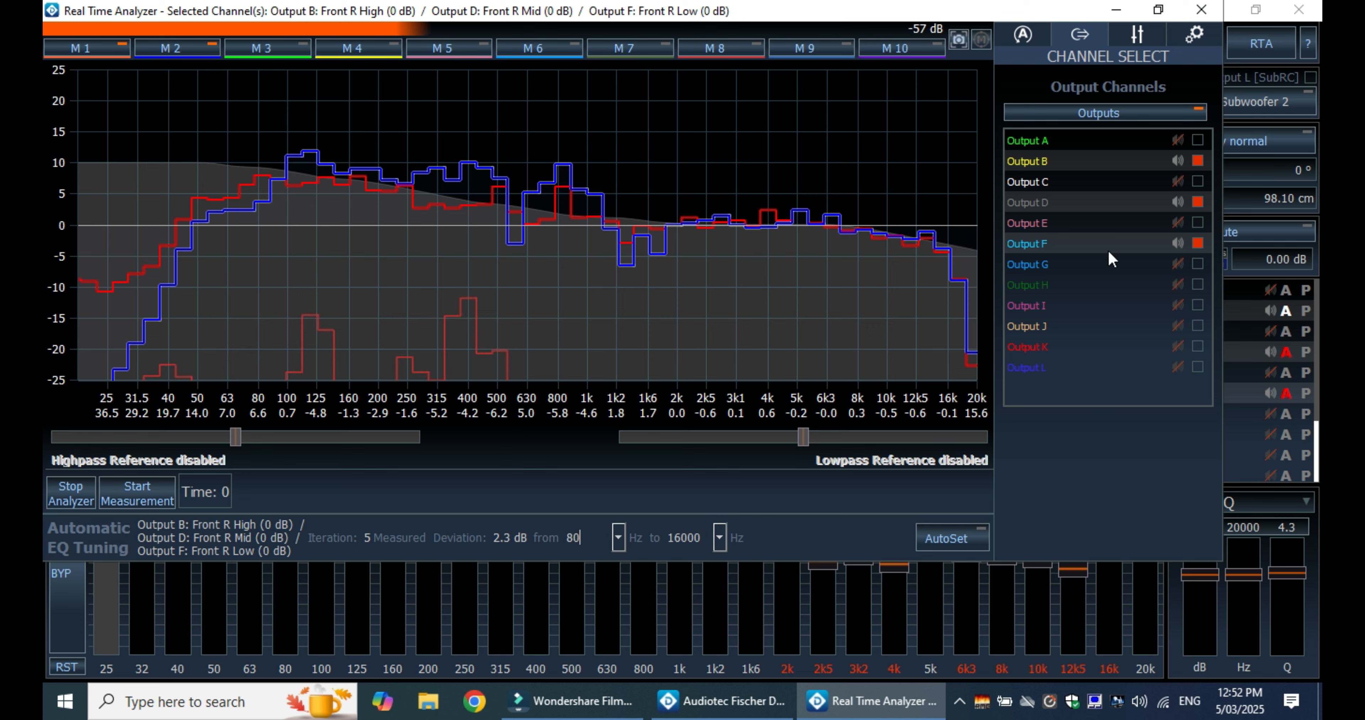
{"action": "left_click", "coordinate": [1159, 10]}
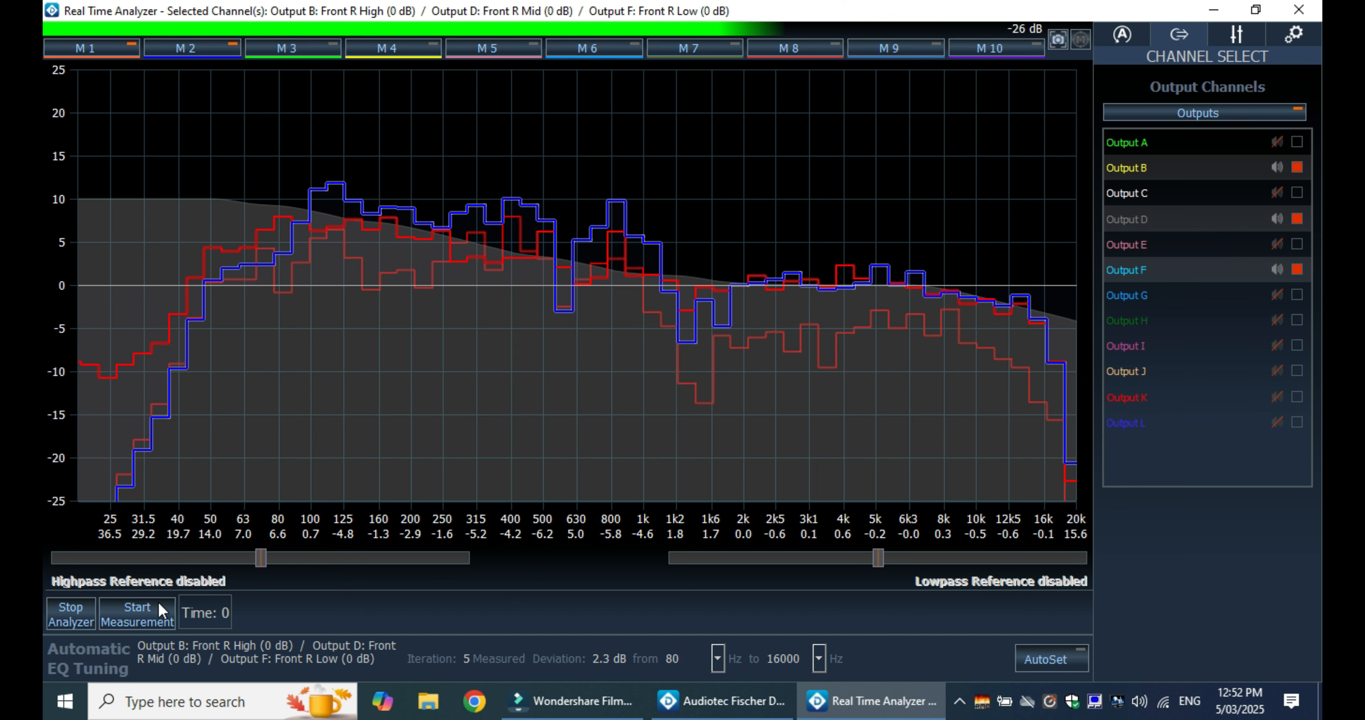
{"action": "left_click", "coordinate": [137, 614]}
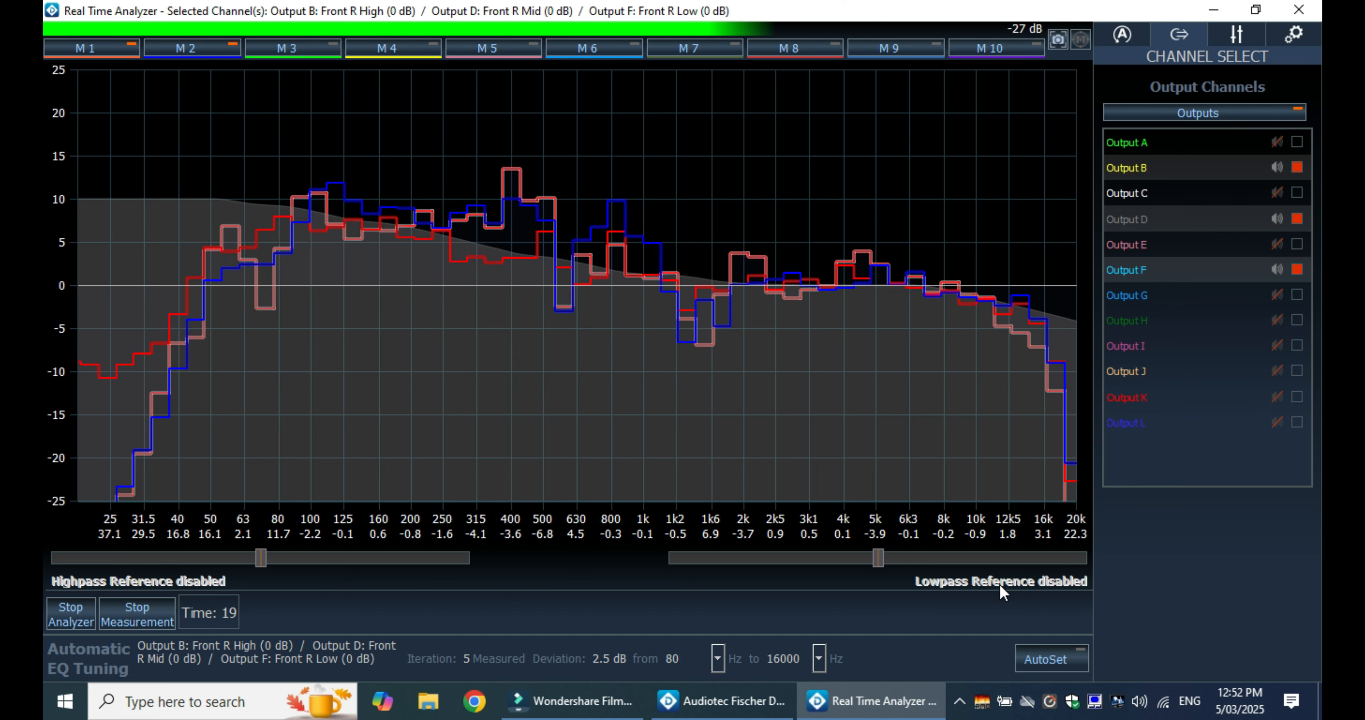
- Run AutoSet again on the three front right channels over the 80 to 16000 Hz range, accepting the caution
{"action": "left_click", "coordinate": [1025, 656]}
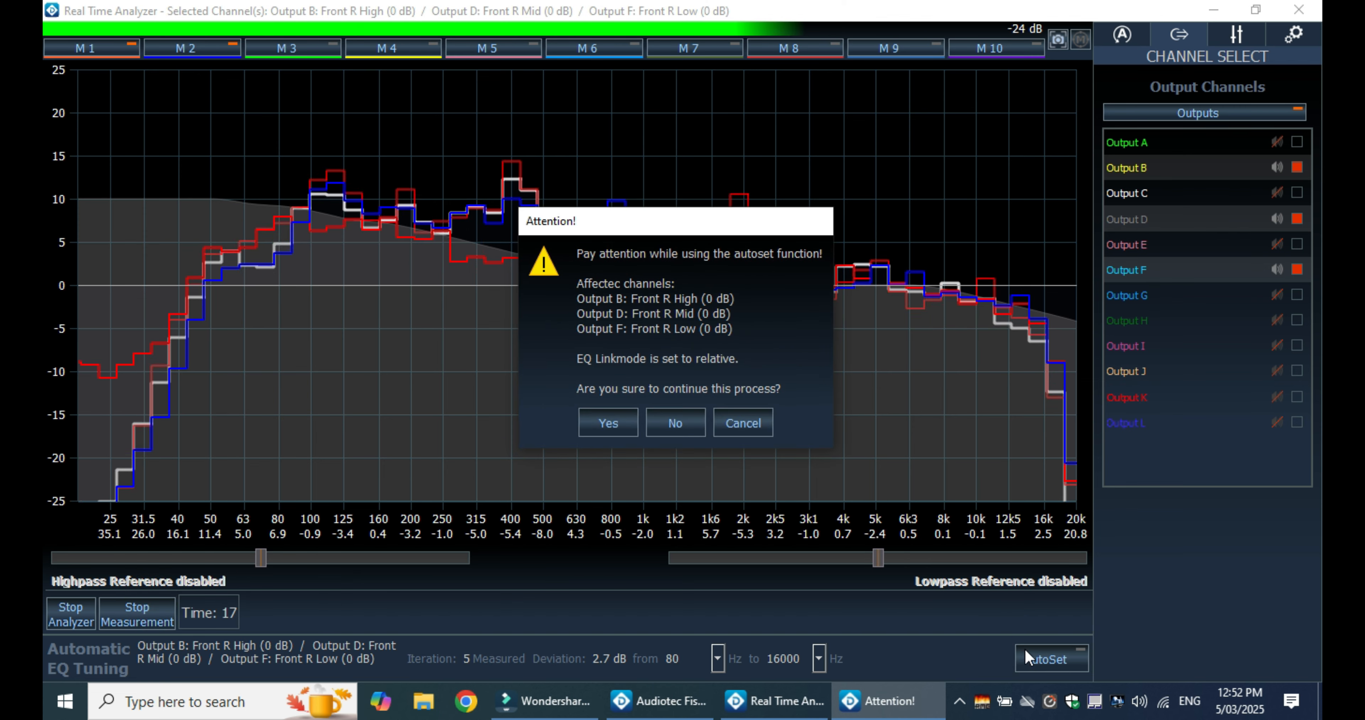
{"action": "left_click", "coordinate": [609, 430]}
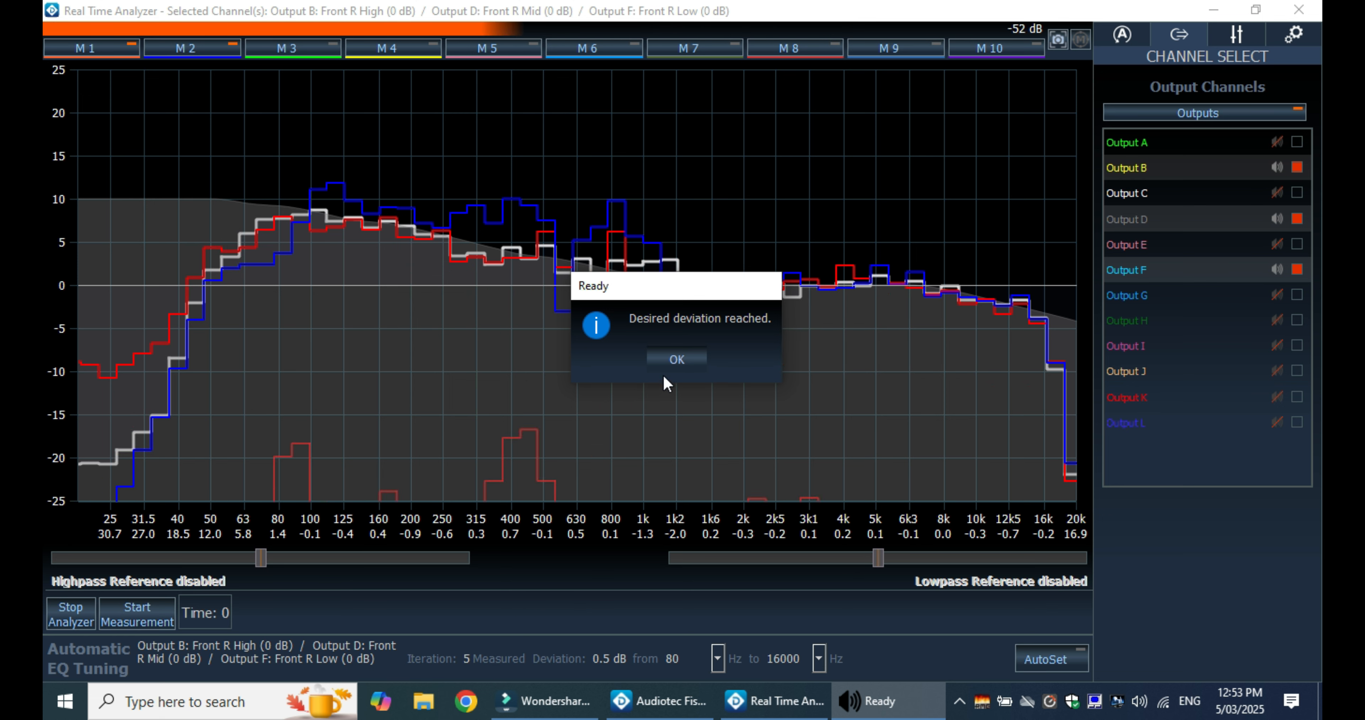
{"action": "left_click", "coordinate": [681, 357]}
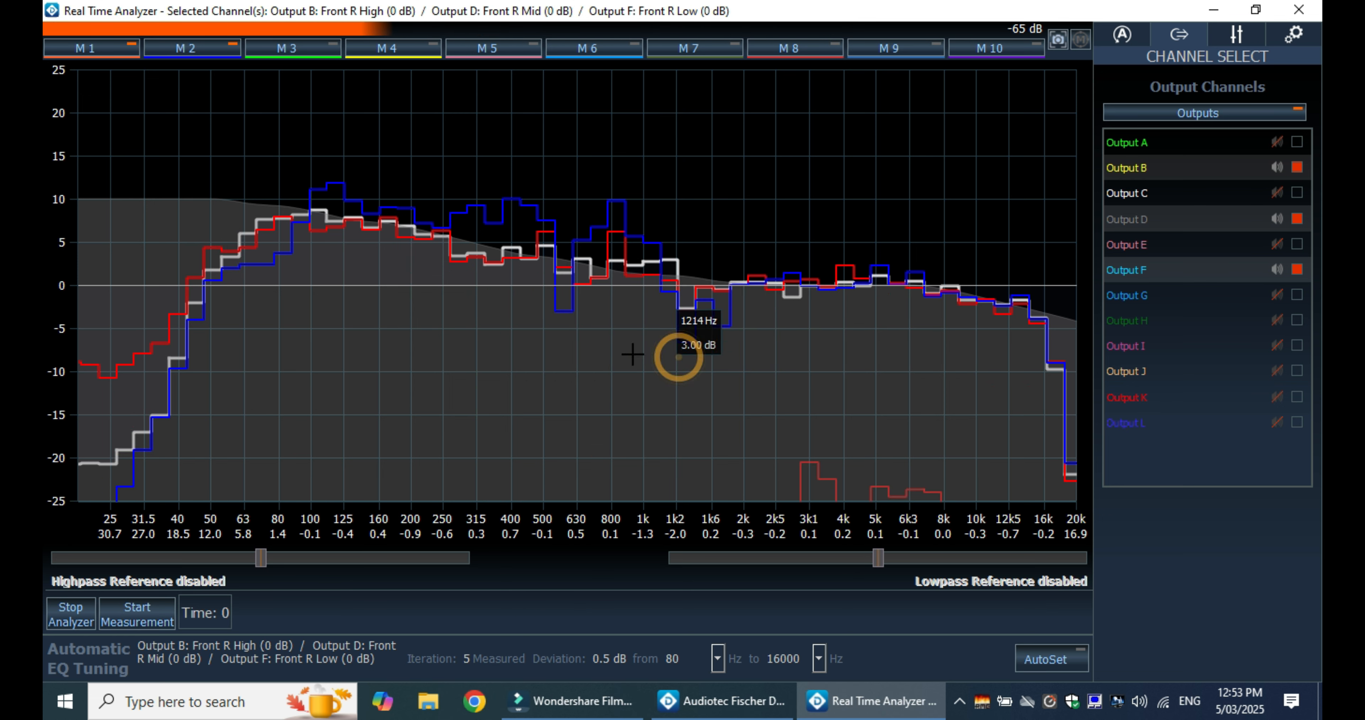
- Store the AutoSet result in memory M 3, hide the M 2 curve, and switch to the DSP PC-Tool
{"action": "left_click", "coordinate": [313, 52]}
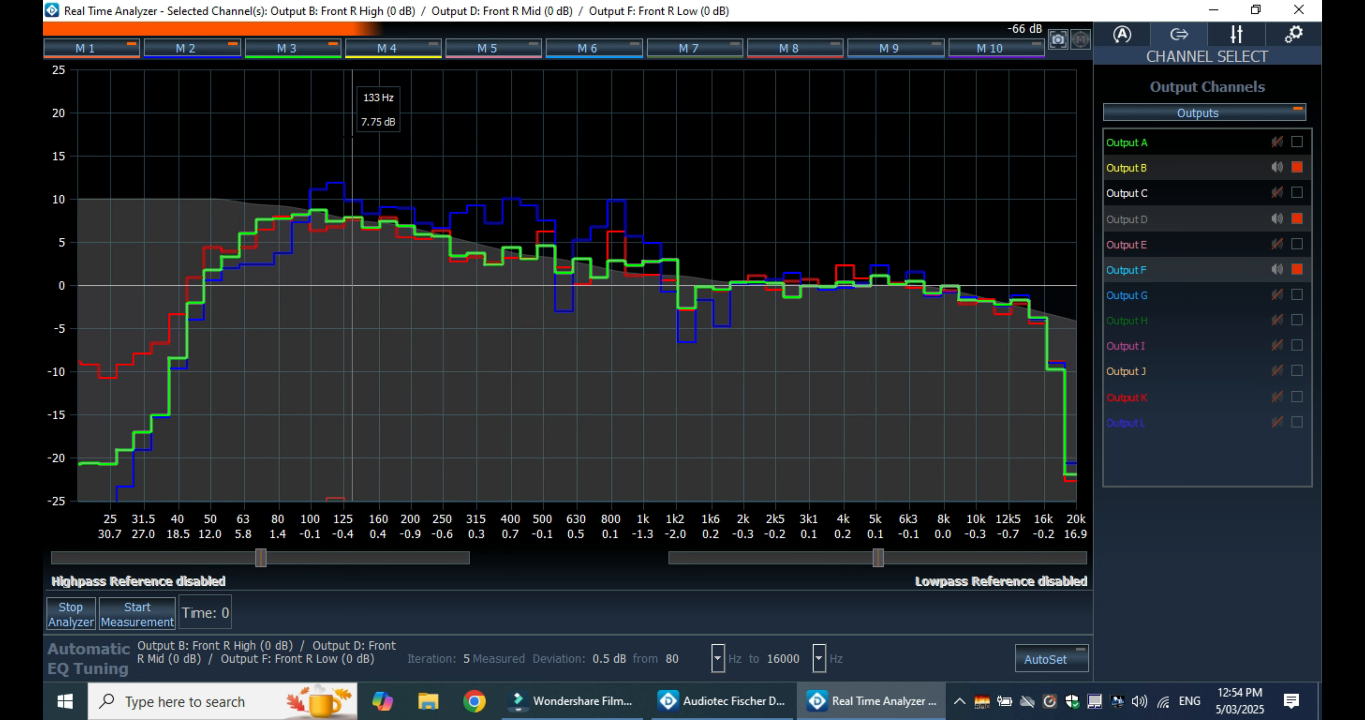
{"action": "left_click", "coordinate": [212, 48]}
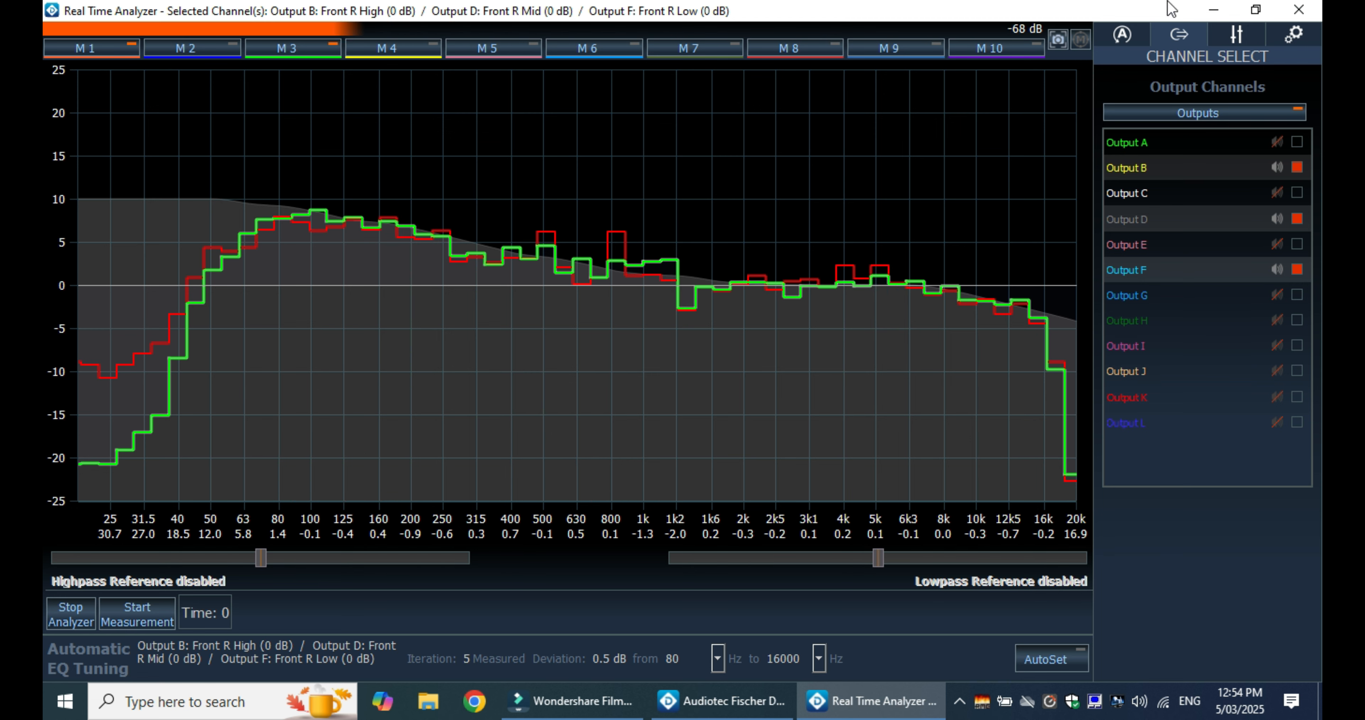
{"action": "left_click", "coordinate": [1206, 11]}
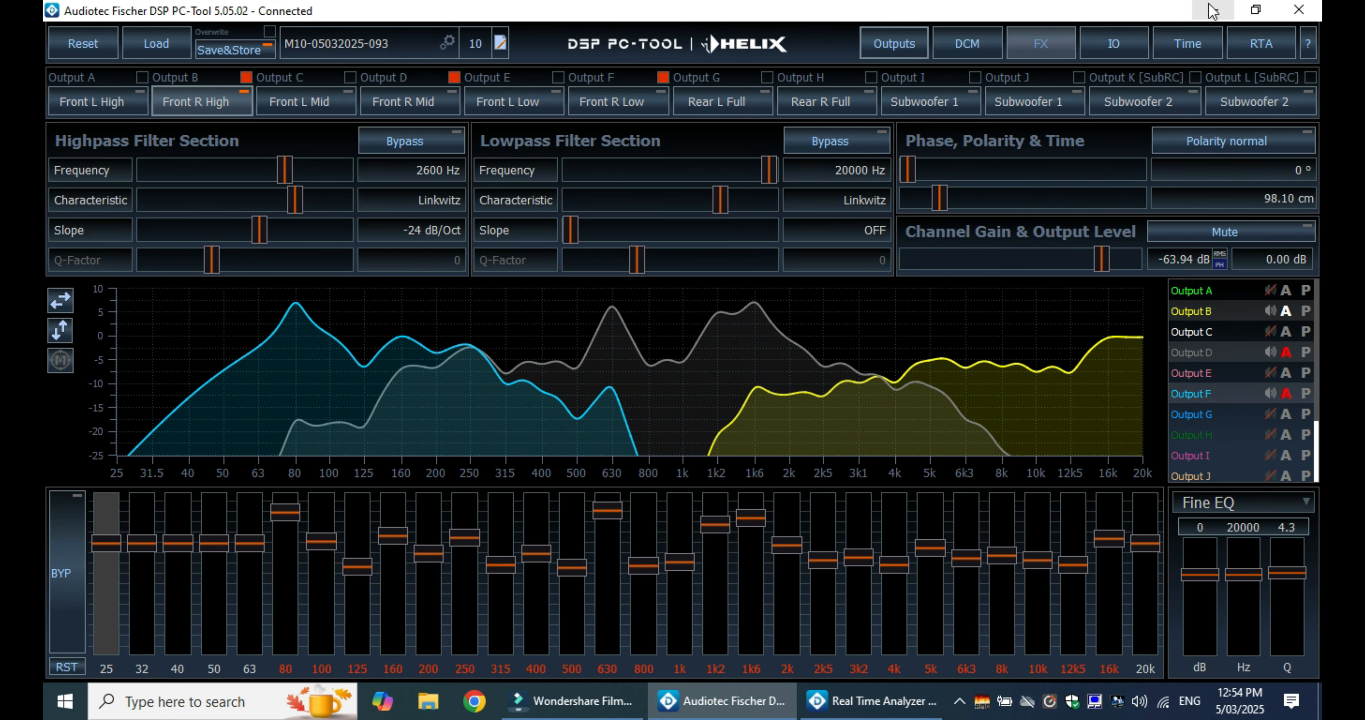
{"action": "left_click", "coordinate": [1257, 47]}
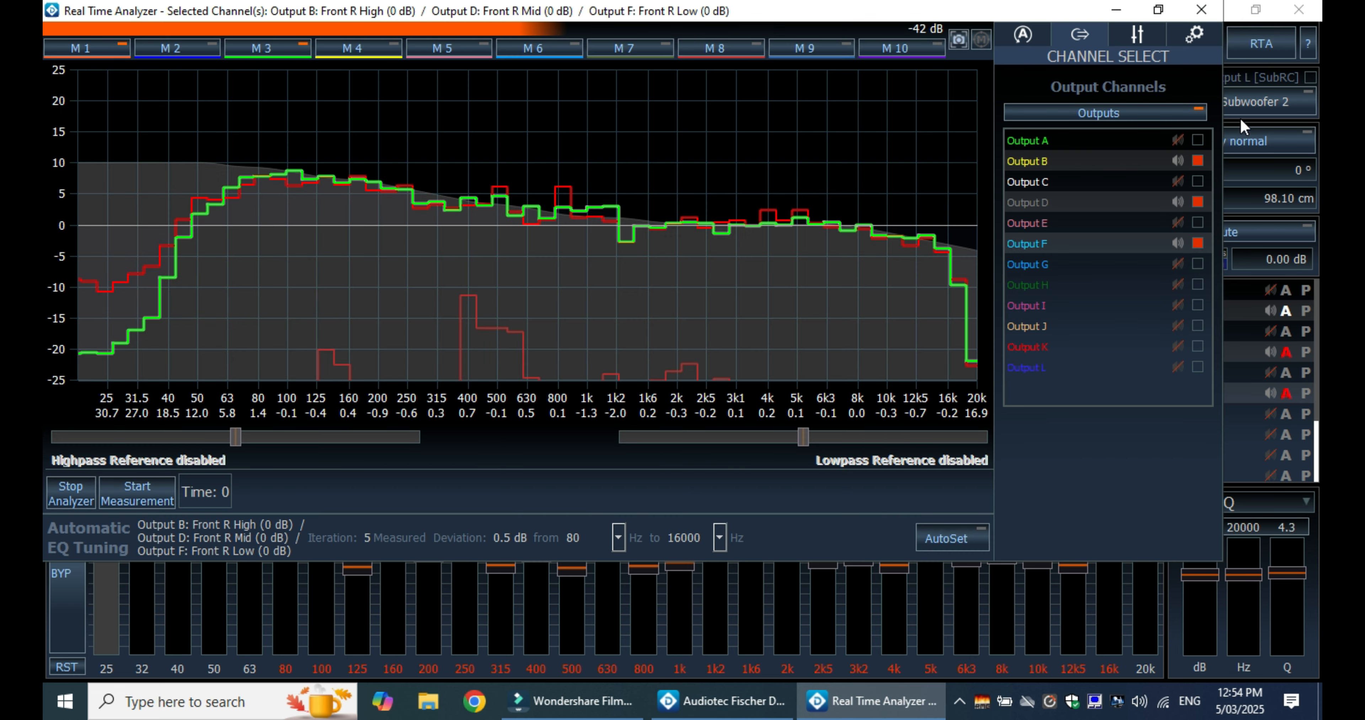
{"action": "left_click", "coordinate": [1119, 9]}
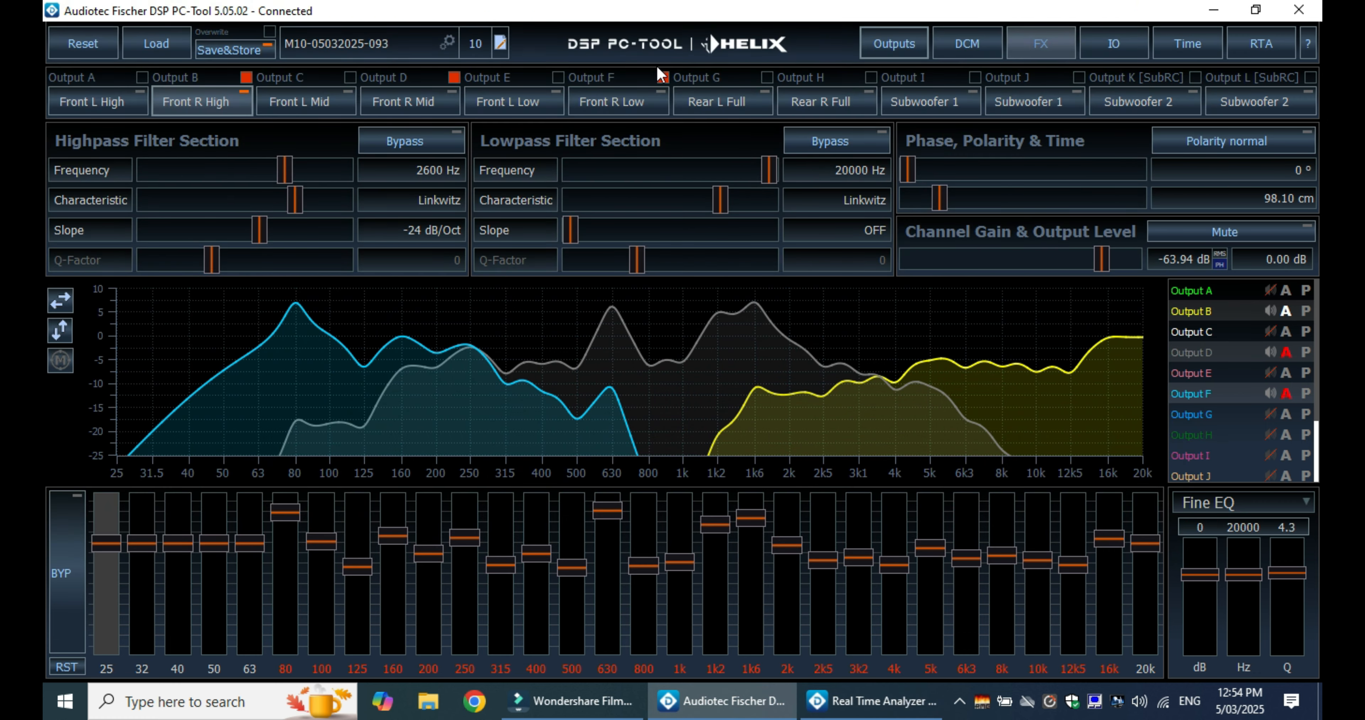
- Unlink the front right channels, mute Outputs B, D and F, and clear the Output D and Output F overlay curves
{"action": "left_click", "coordinate": [453, 77]}
{"action": "left_click", "coordinate": [1270, 310]}
{"action": "left_click", "coordinate": [1267, 350]}
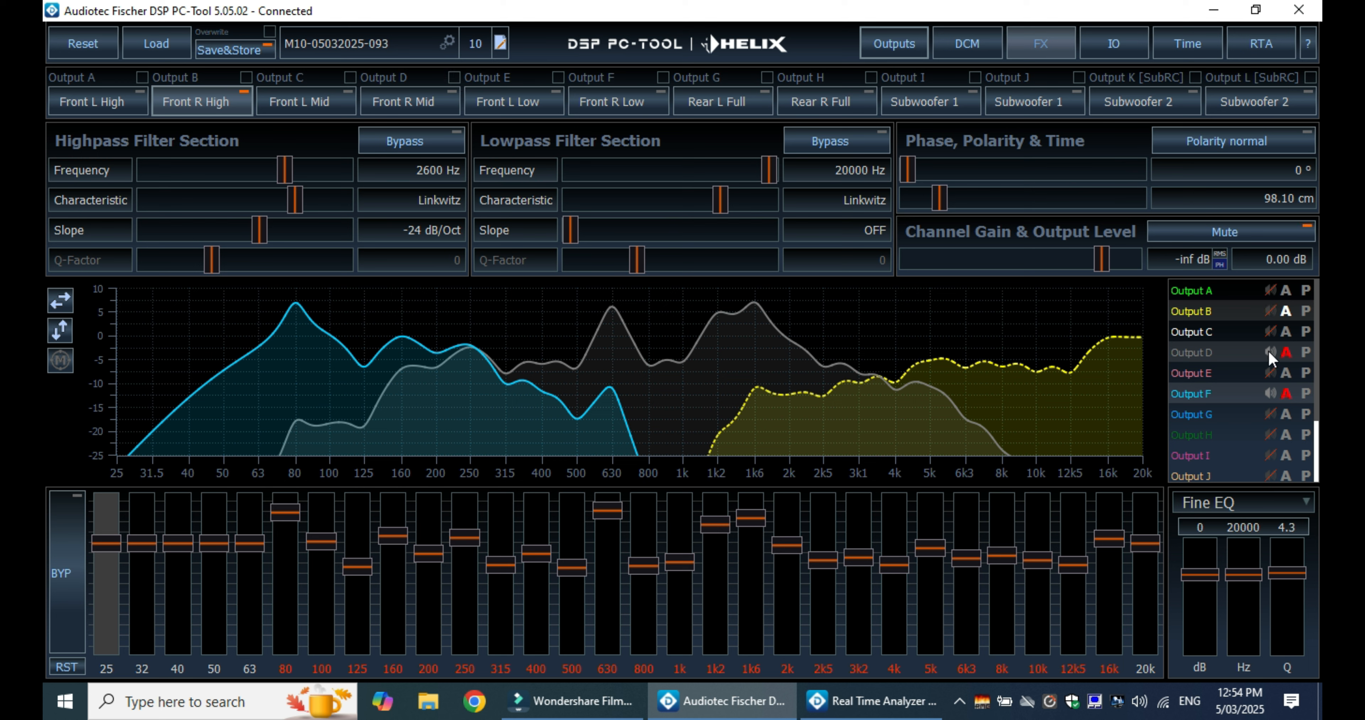
{"action": "left_click", "coordinate": [1270, 392]}
{"action": "left_click", "coordinate": [1289, 351]}
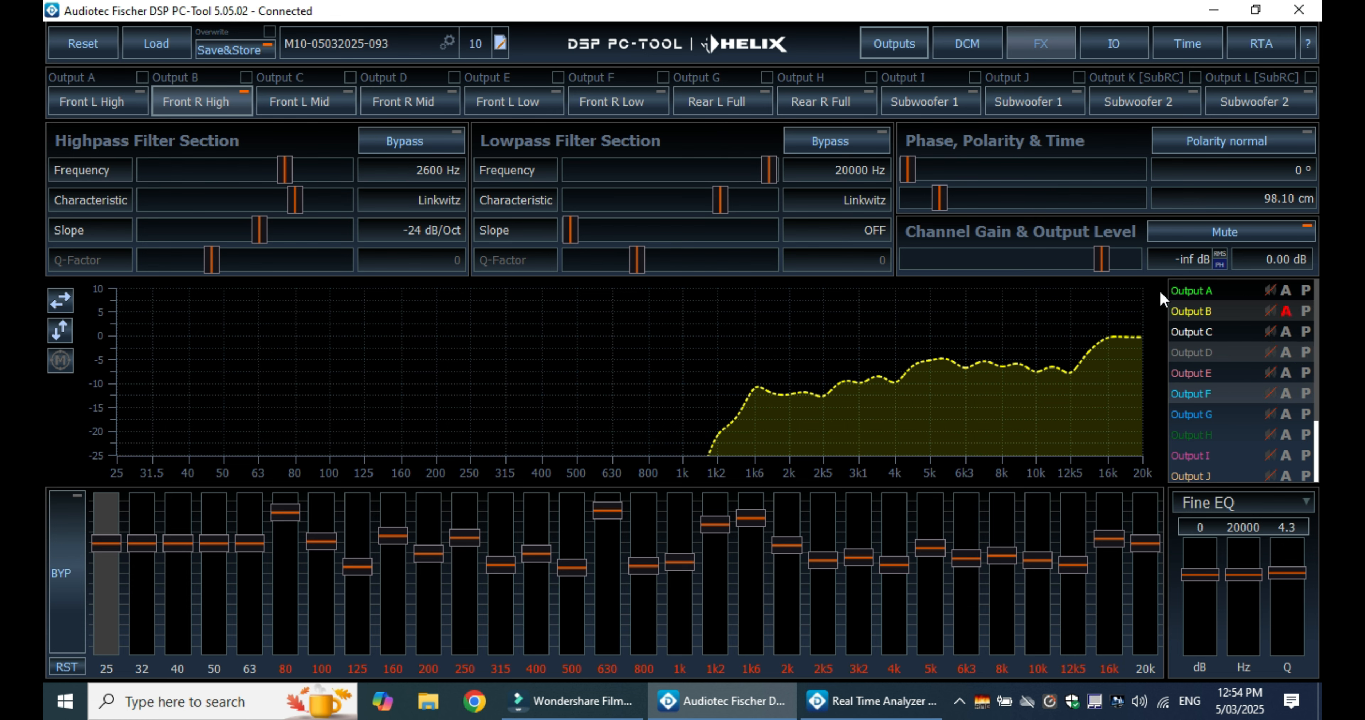
- Select Front L High without the Output B overlay and reset its equalizer to zero, accepting the caution
{"action": "left_click", "coordinate": [107, 102]}
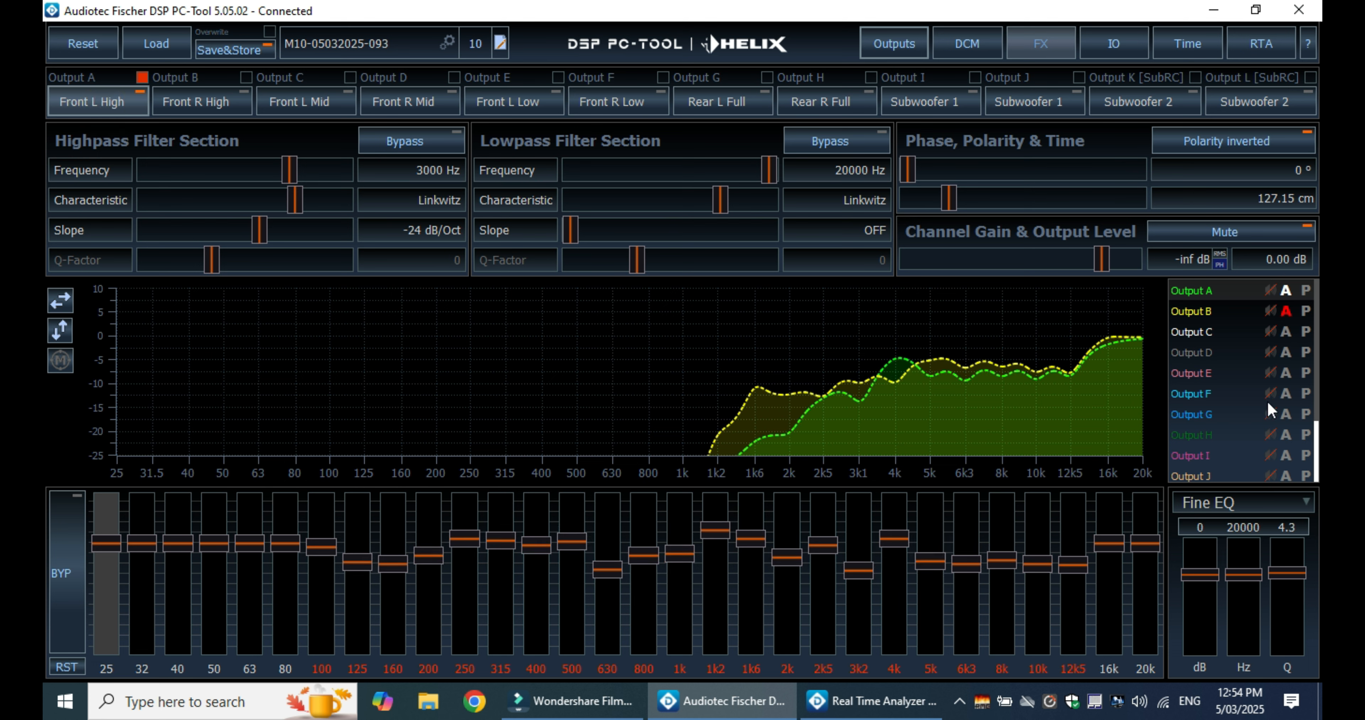
{"action": "left_click", "coordinate": [1285, 311]}
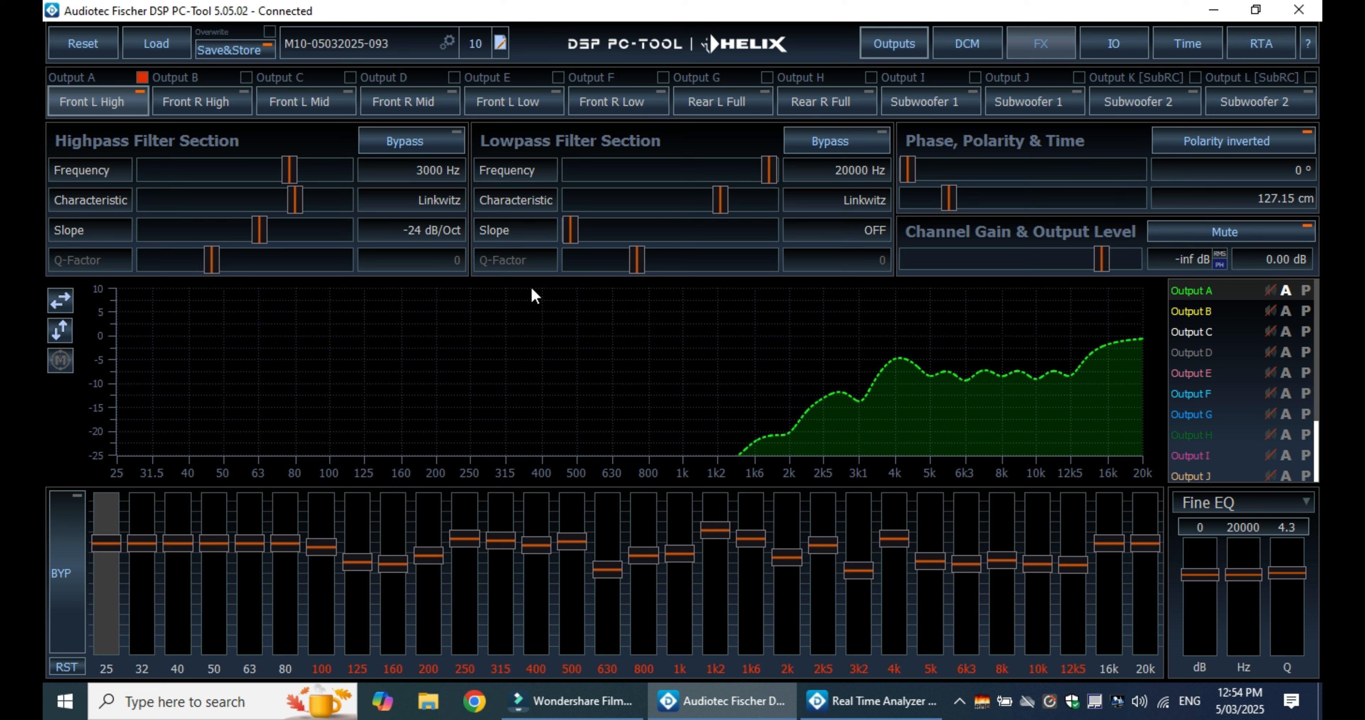
{"action": "left_click", "coordinate": [62, 665]}
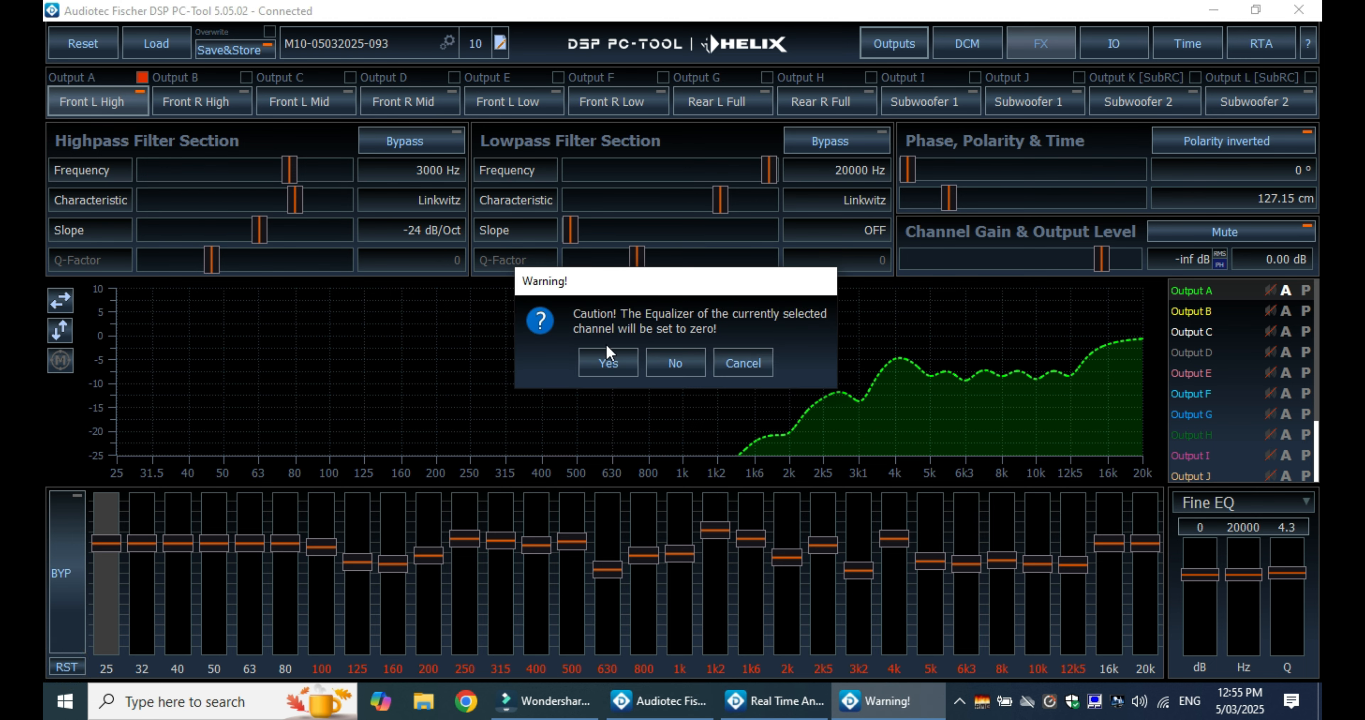
{"action": "left_click", "coordinate": [608, 363]}
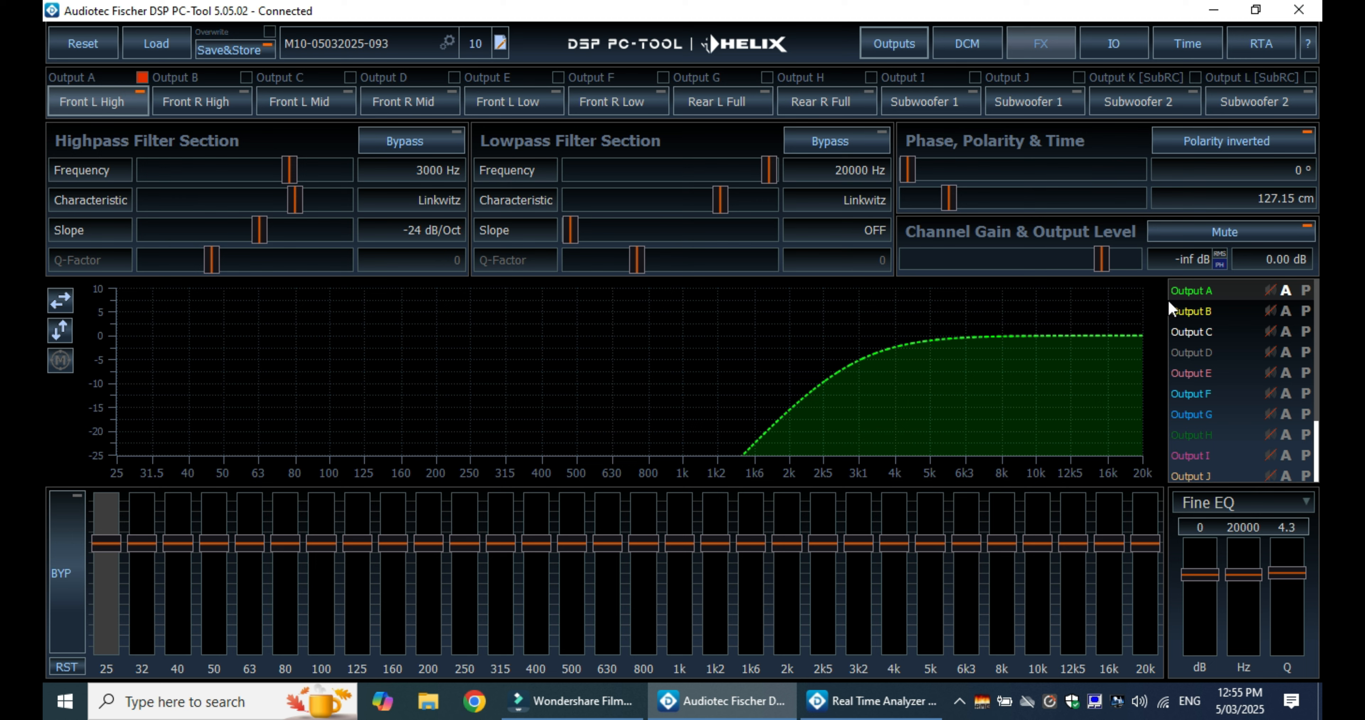
- Unmute Output A, switch to the maximized Real Time Analyzer, and enable Channel Filter Target Mode for the ATF Daily curve
{"action": "left_click", "coordinate": [1270, 290]}
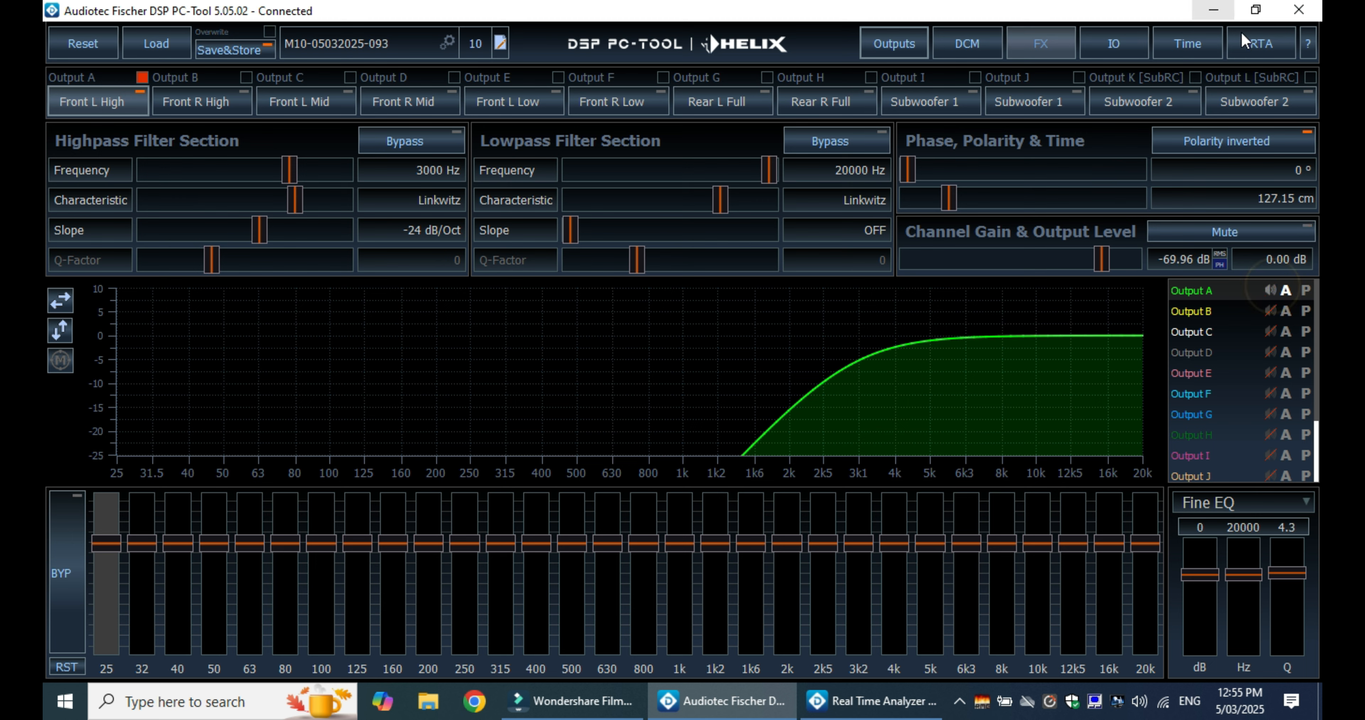
{"action": "left_click", "coordinate": [1250, 49]}
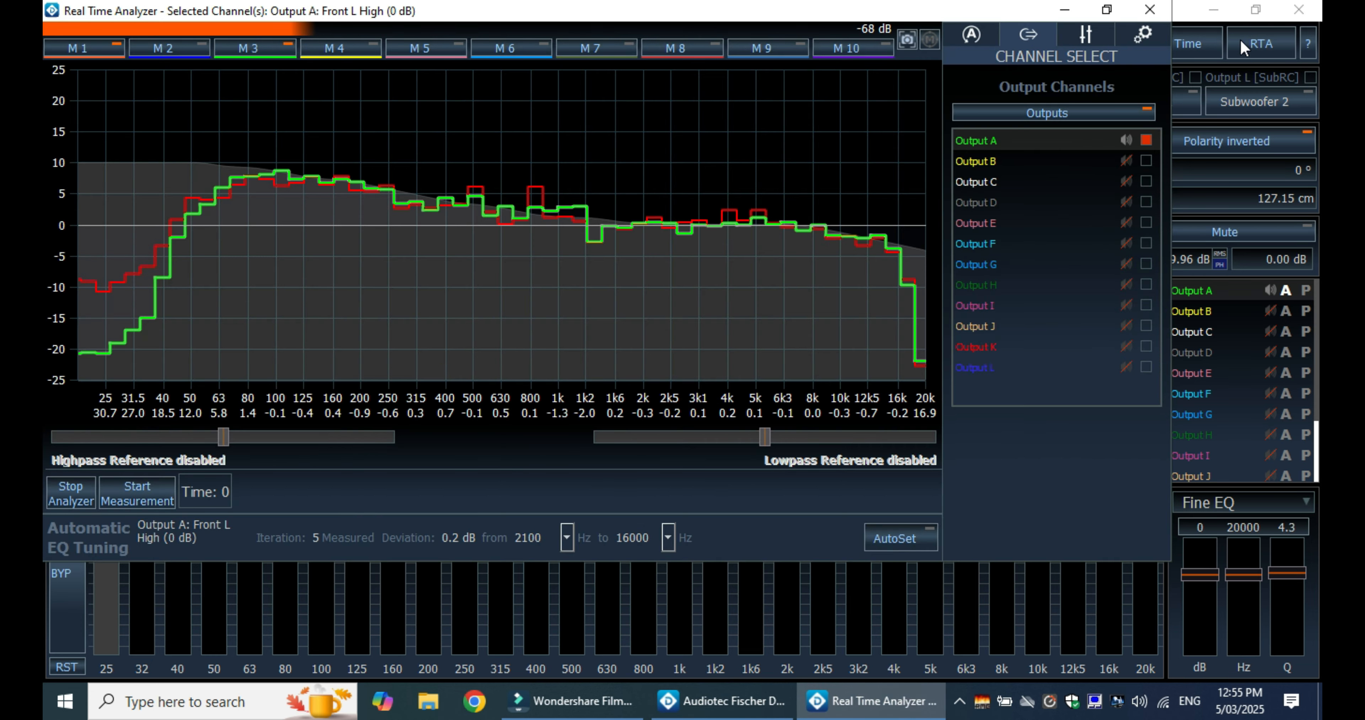
{"action": "left_click", "coordinate": [1106, 9]}
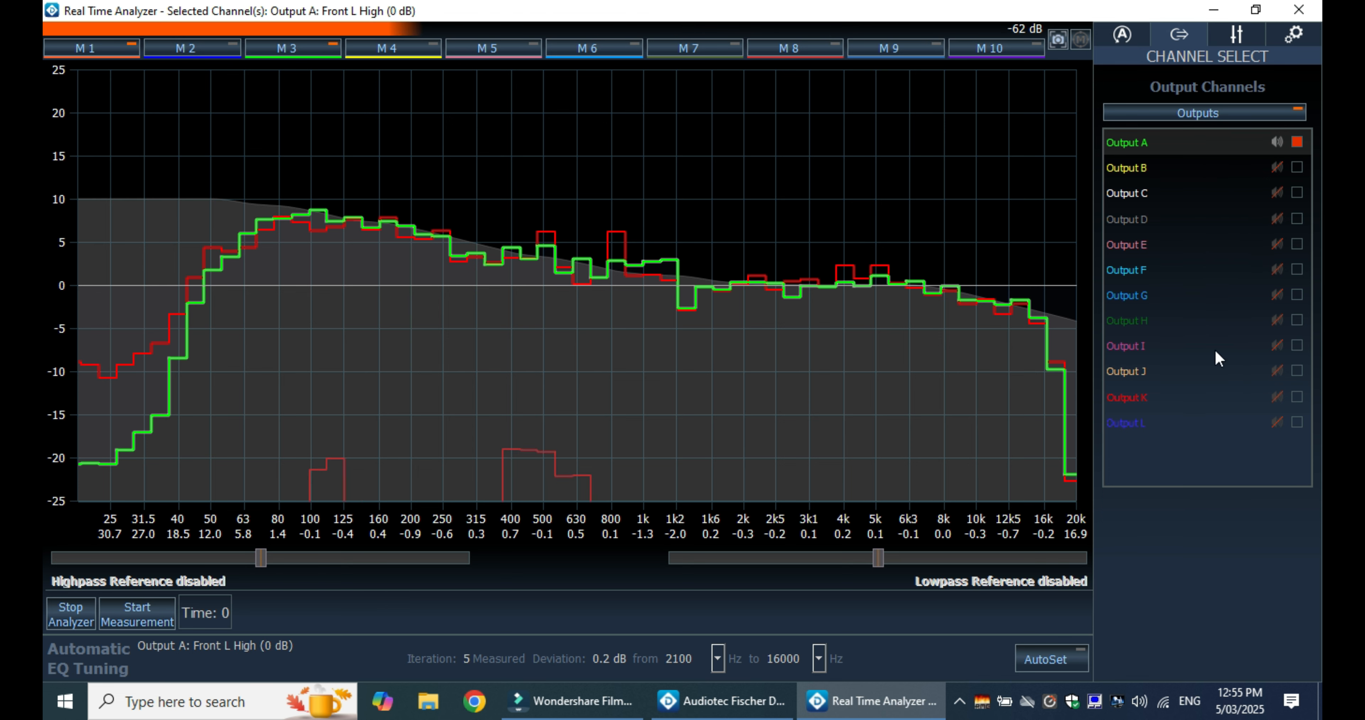
{"action": "left_click", "coordinate": [1294, 33]}
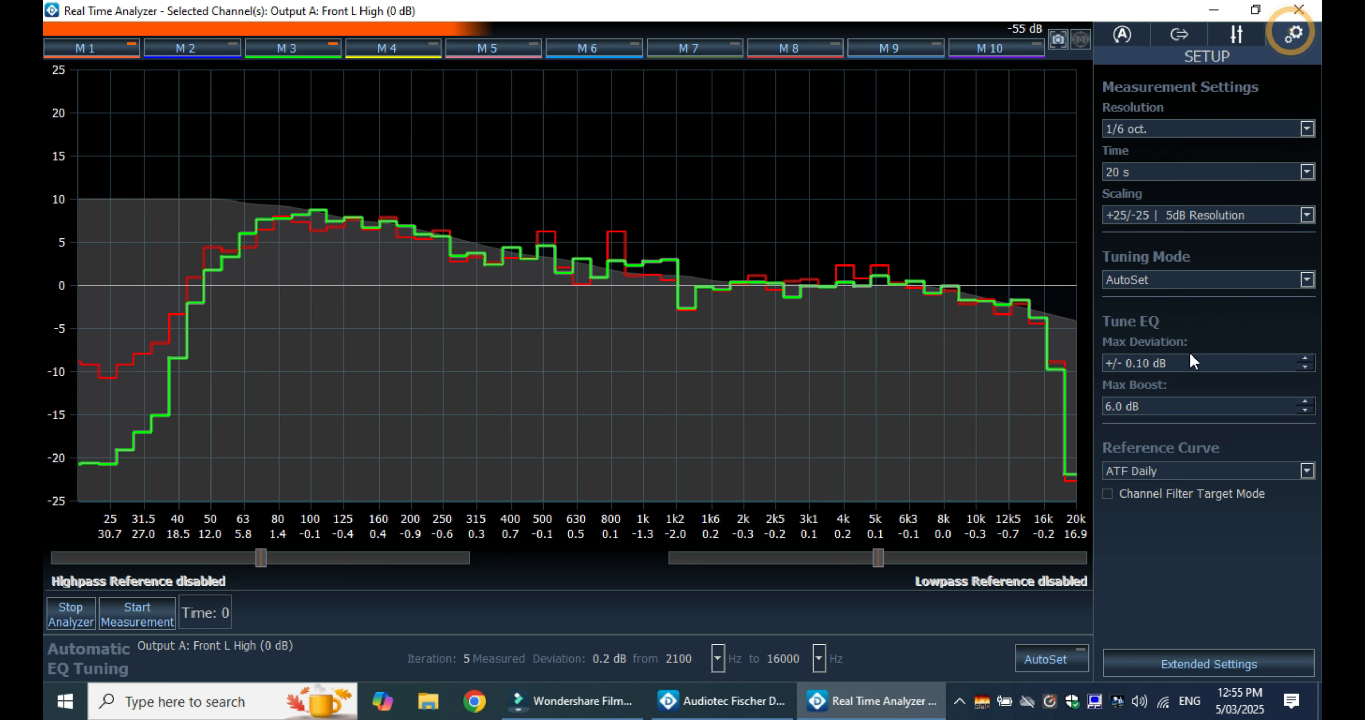
{"action": "left_click", "coordinate": [1108, 494]}
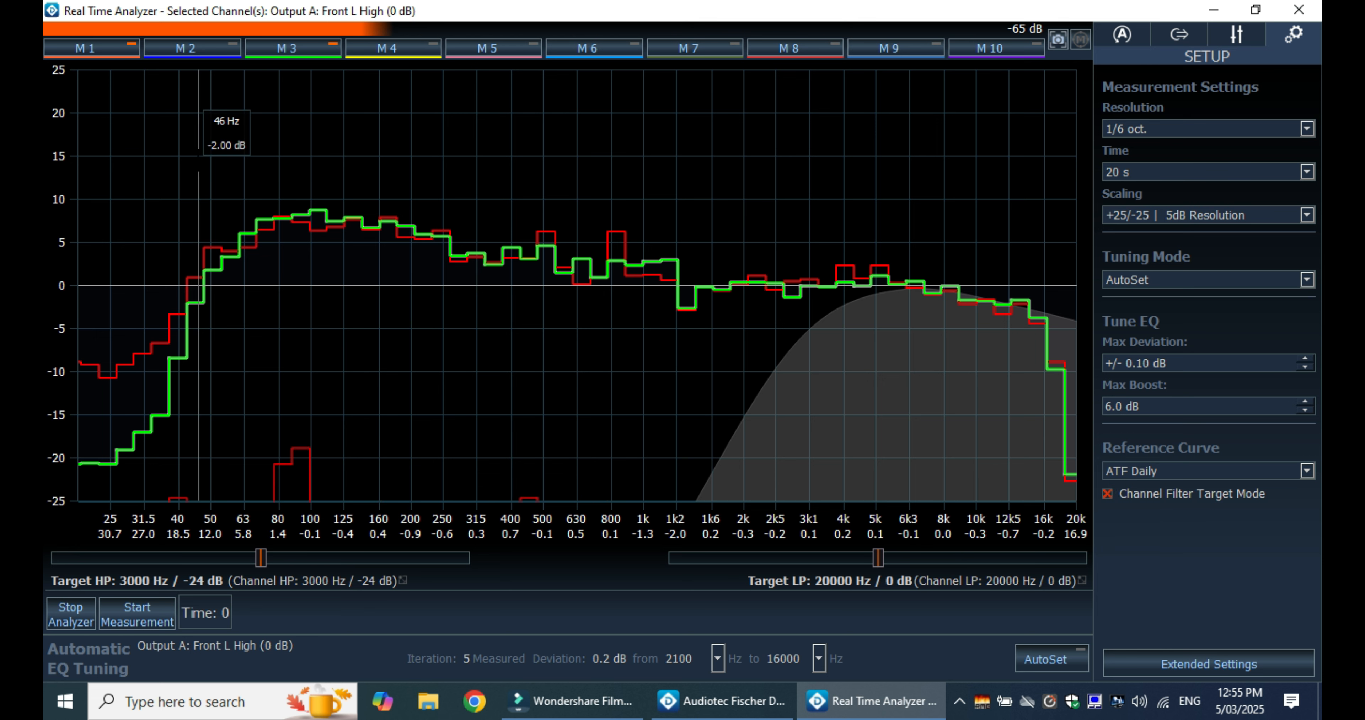
- Hide the stored M 1 and M 3 curves on the analyzer graph
{"action": "left_click", "coordinate": [272, 56]}
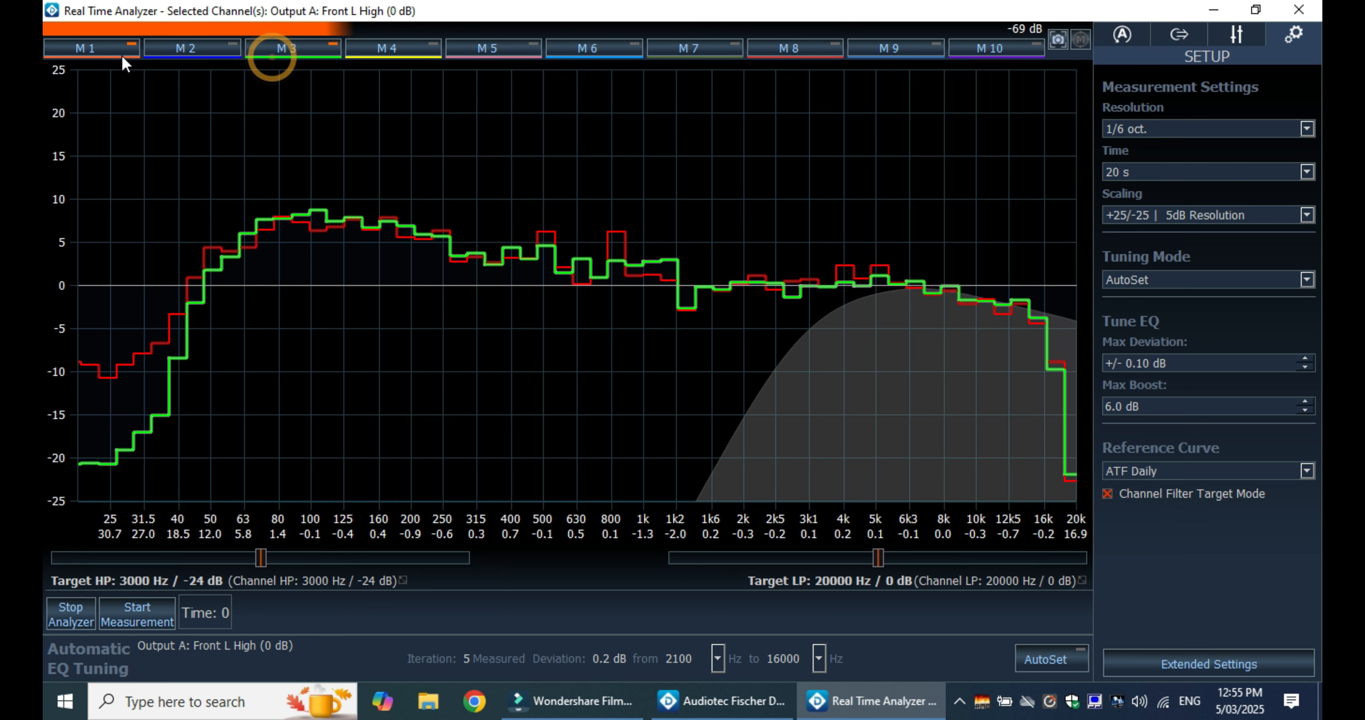
{"action": "left_click", "coordinate": [118, 49]}
{"action": "left_click", "coordinate": [283, 50]}
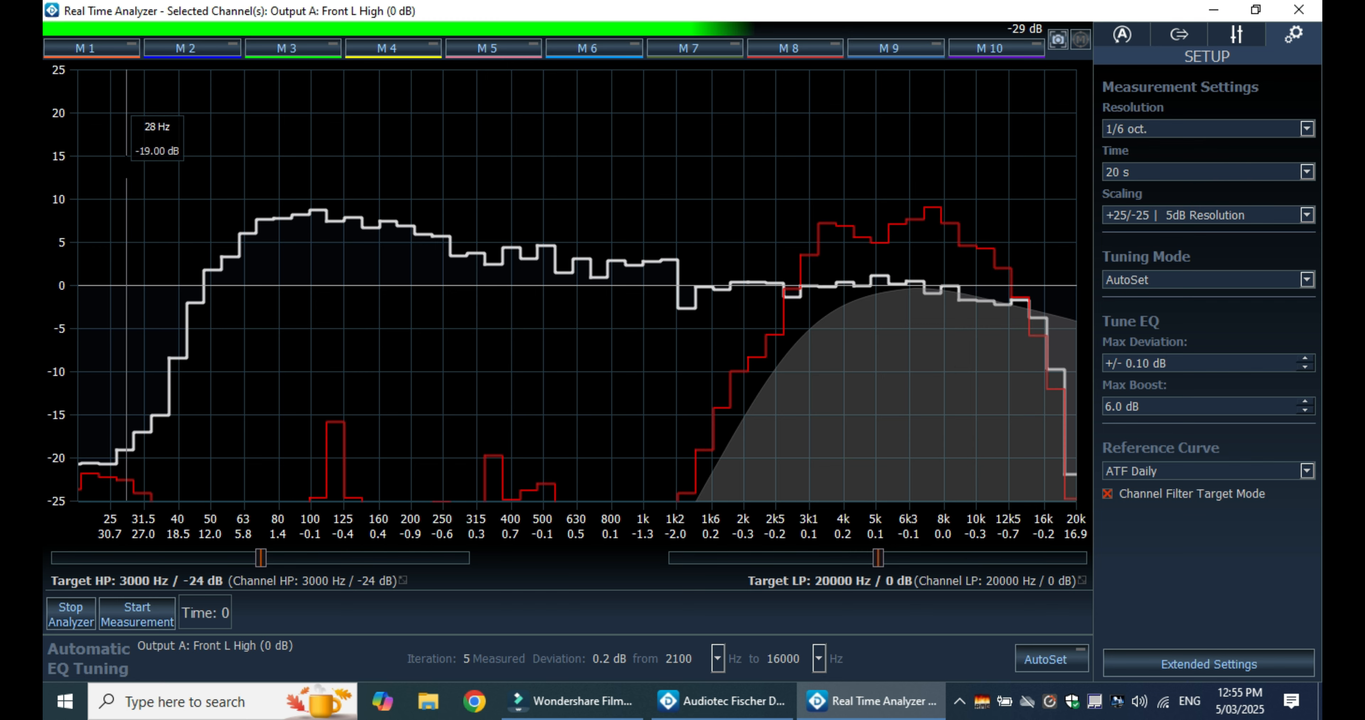
- Measure Front L High and run AutoSet over 2100 to 16000 Hz, accepting the caution, and stop the measurement after the EQ adjustment
{"action": "left_click", "coordinate": [118, 617]}
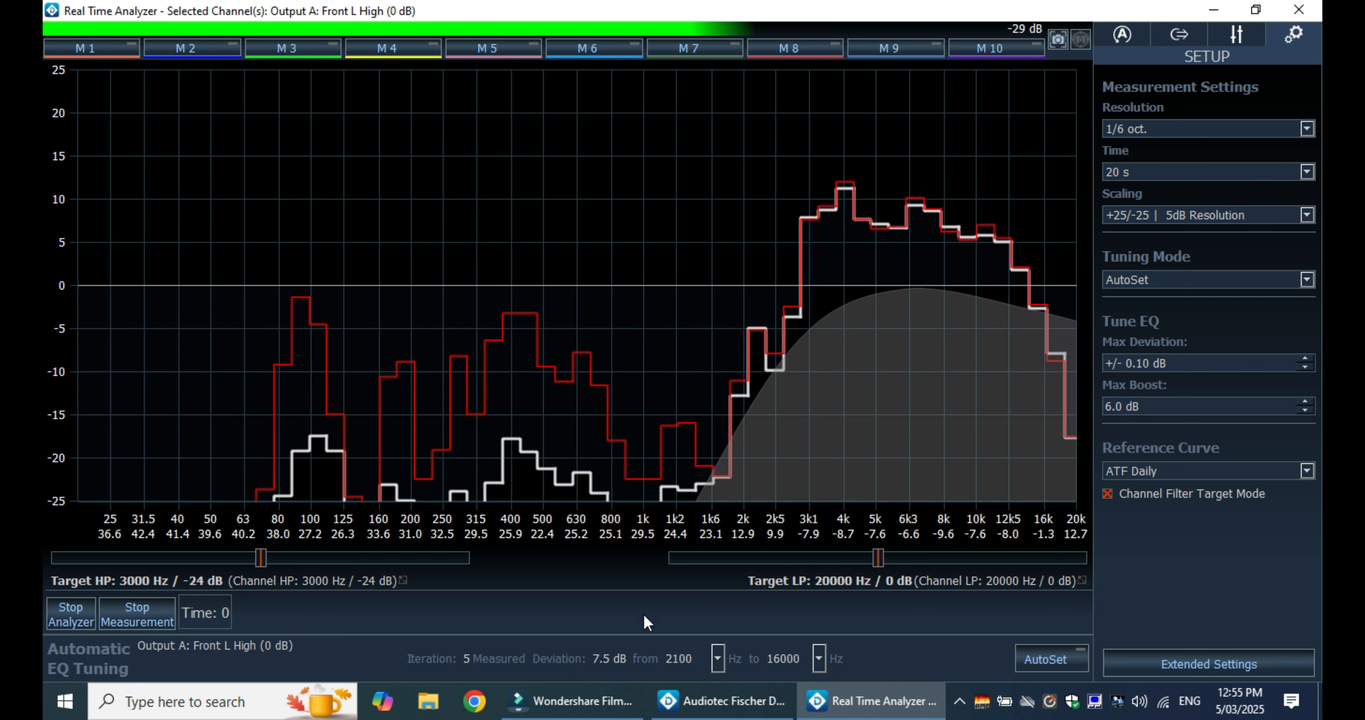
{"action": "left_click", "coordinate": [1033, 668]}
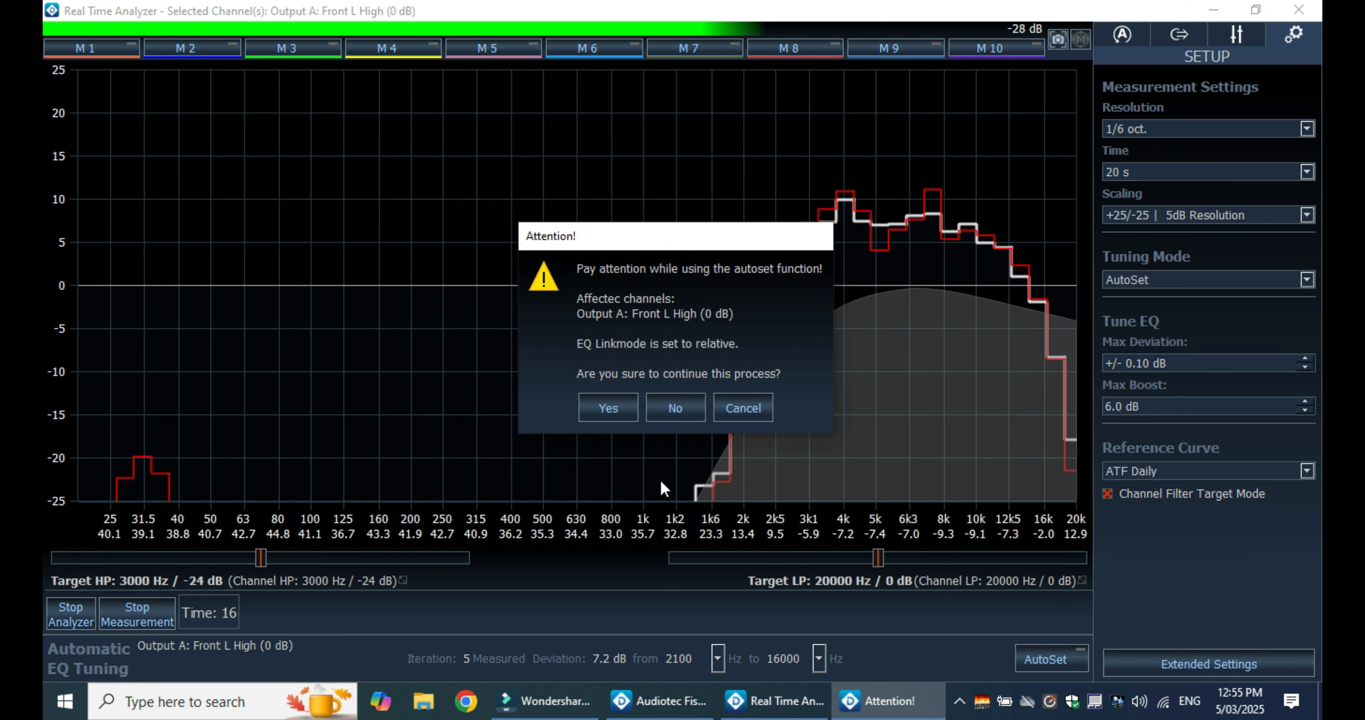
{"action": "left_click", "coordinate": [609, 407]}
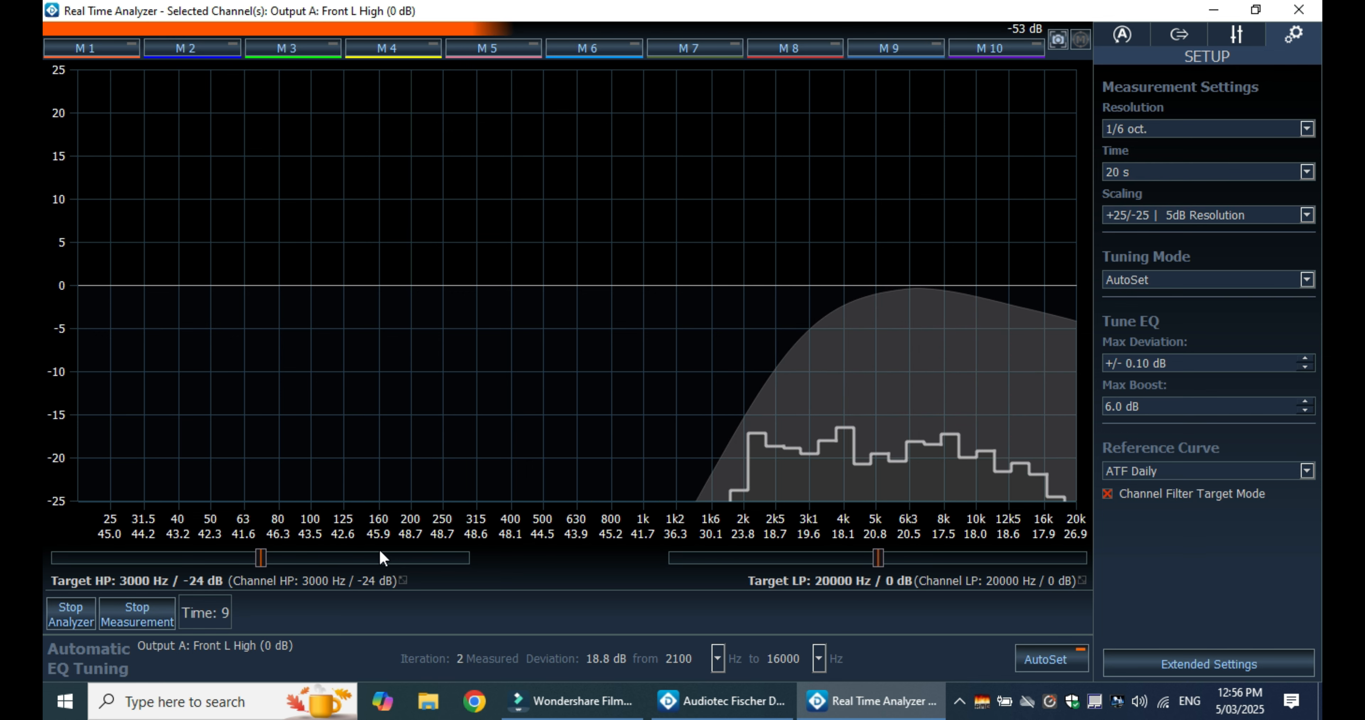
{"action": "left_click", "coordinate": [164, 613]}
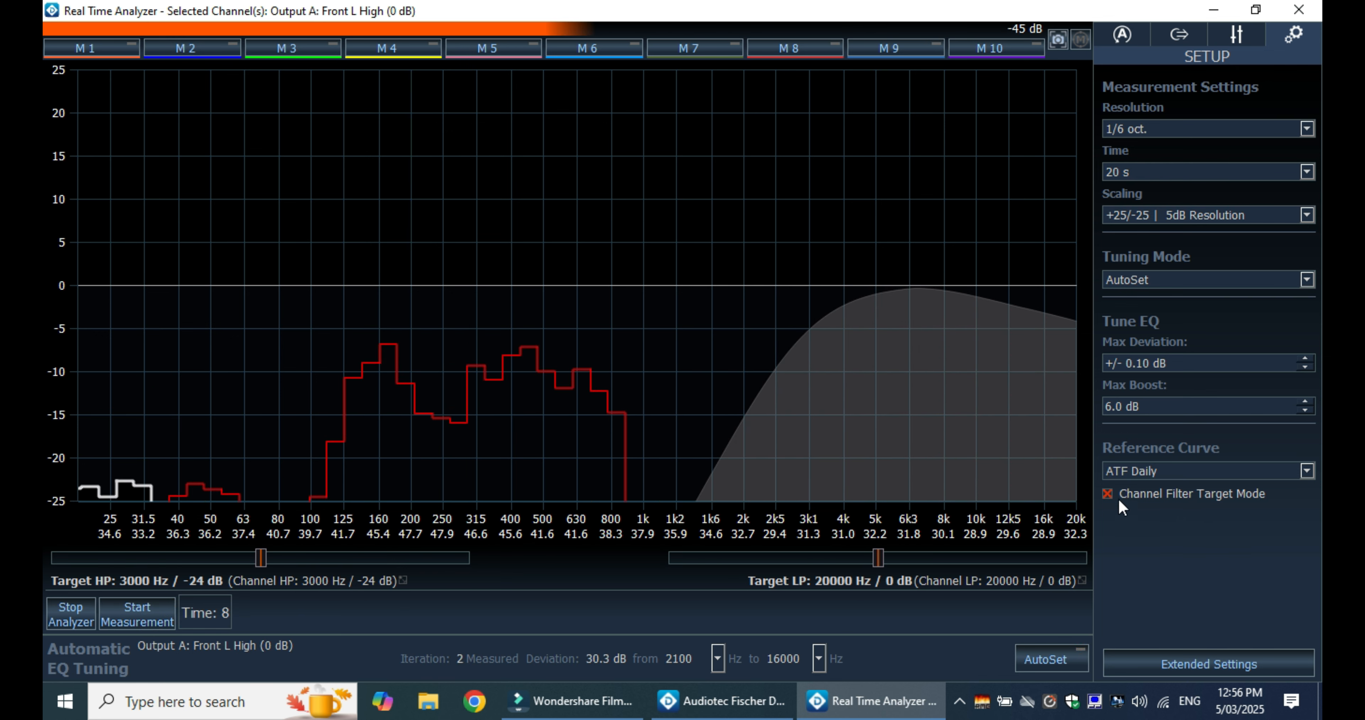
- Compare the target curve with Channel Filter Target Mode off and on, leaving the mode enabled
{"action": "left_click", "coordinate": [1106, 493]}
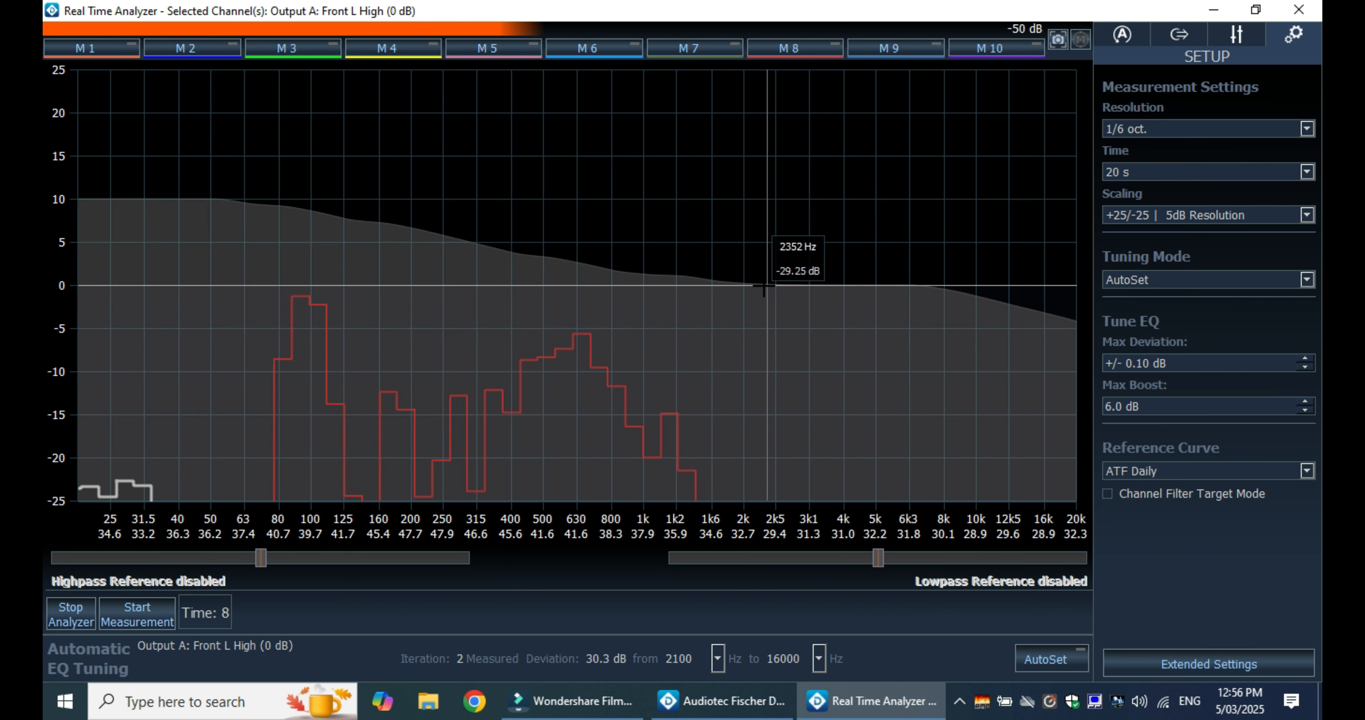
{"action": "left_click", "coordinate": [1107, 493]}
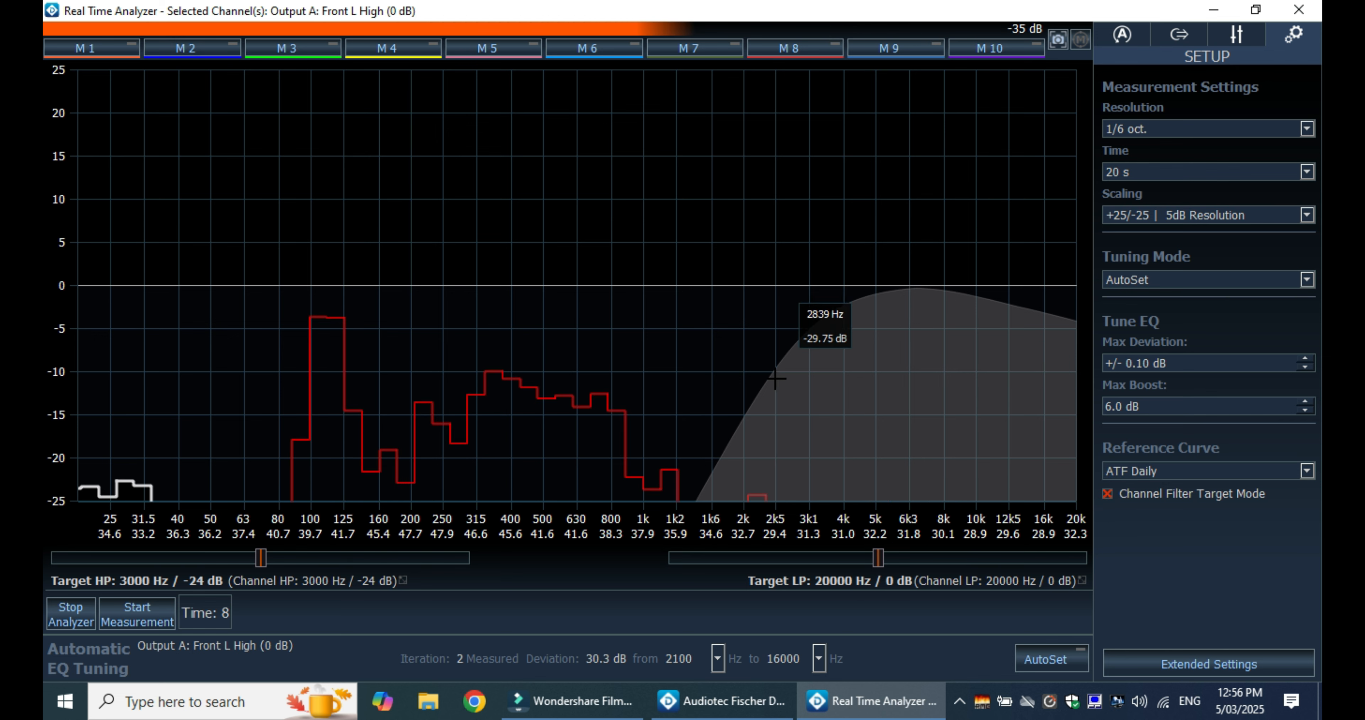
{"action": "left_click", "coordinate": [1107, 493]}
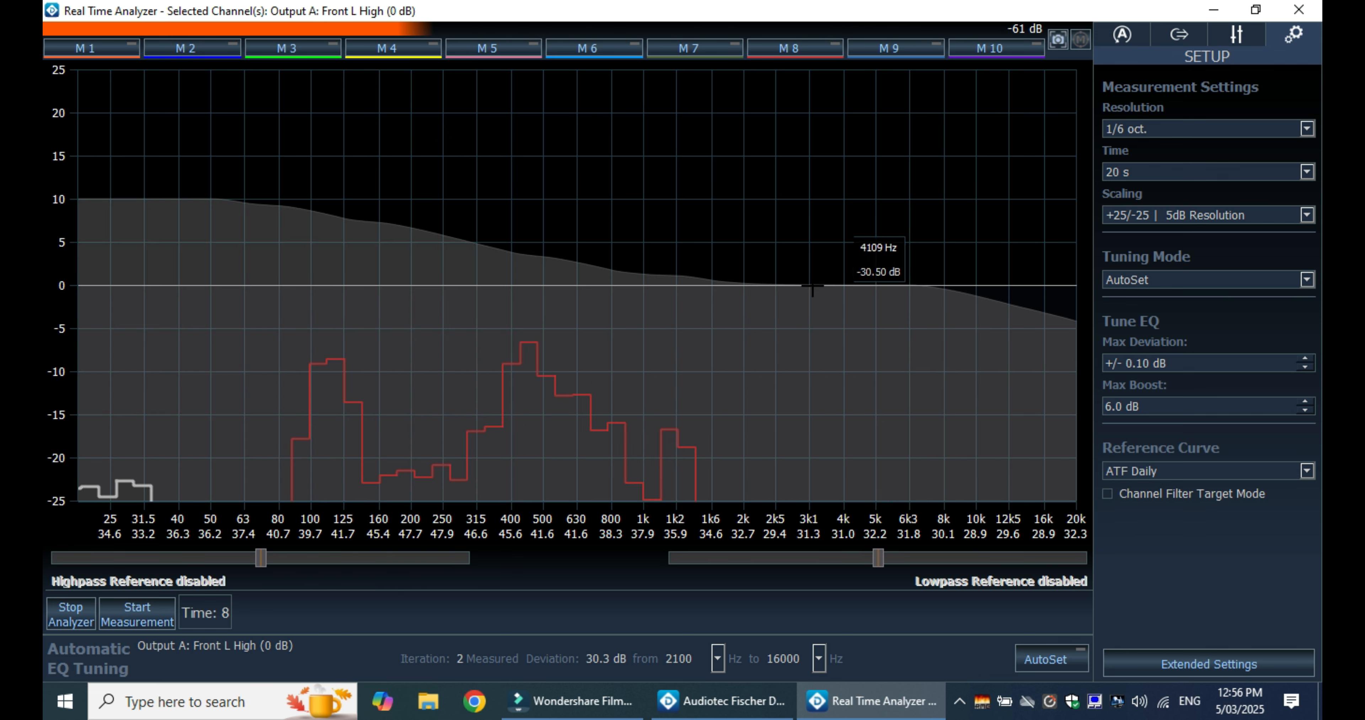
{"action": "left_click", "coordinate": [1108, 494]}
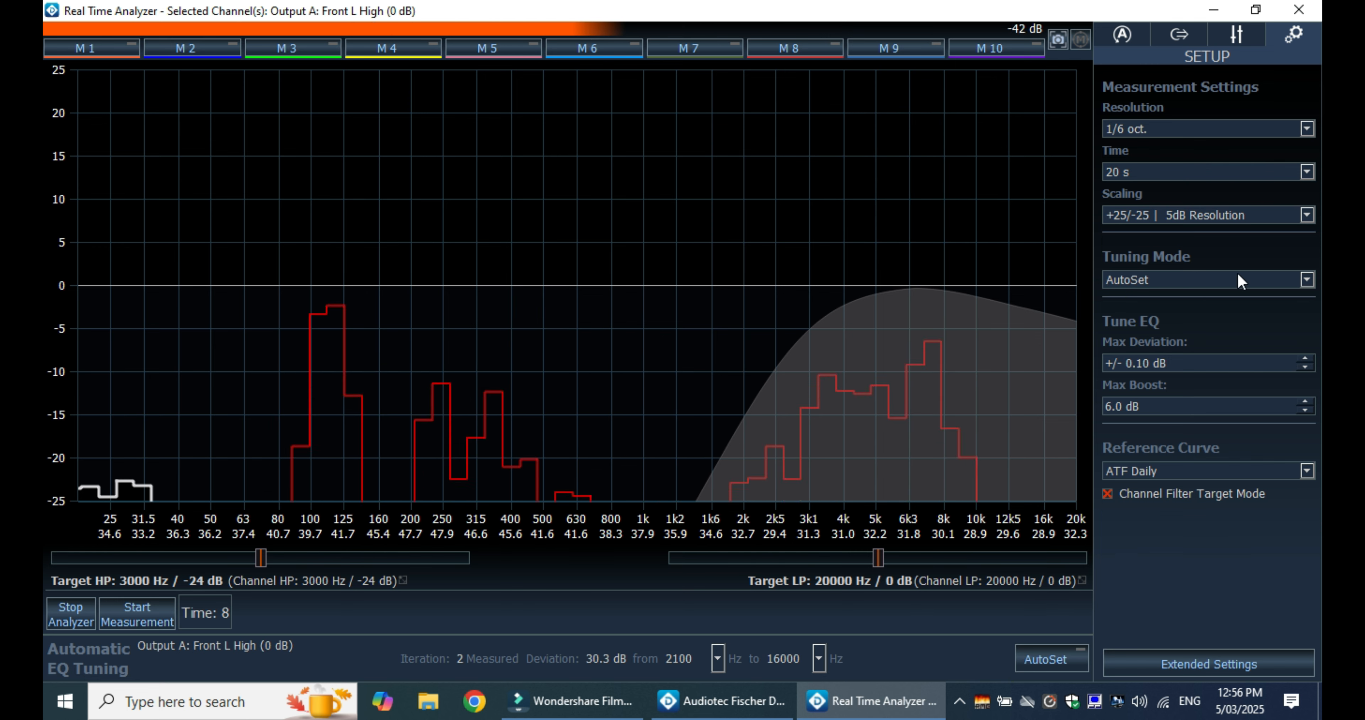
- Change the tuning mode to TuneEQ in the analyzer setup
{"action": "left_click", "coordinate": [1305, 278]}
{"action": "left_click", "coordinate": [1185, 328]}
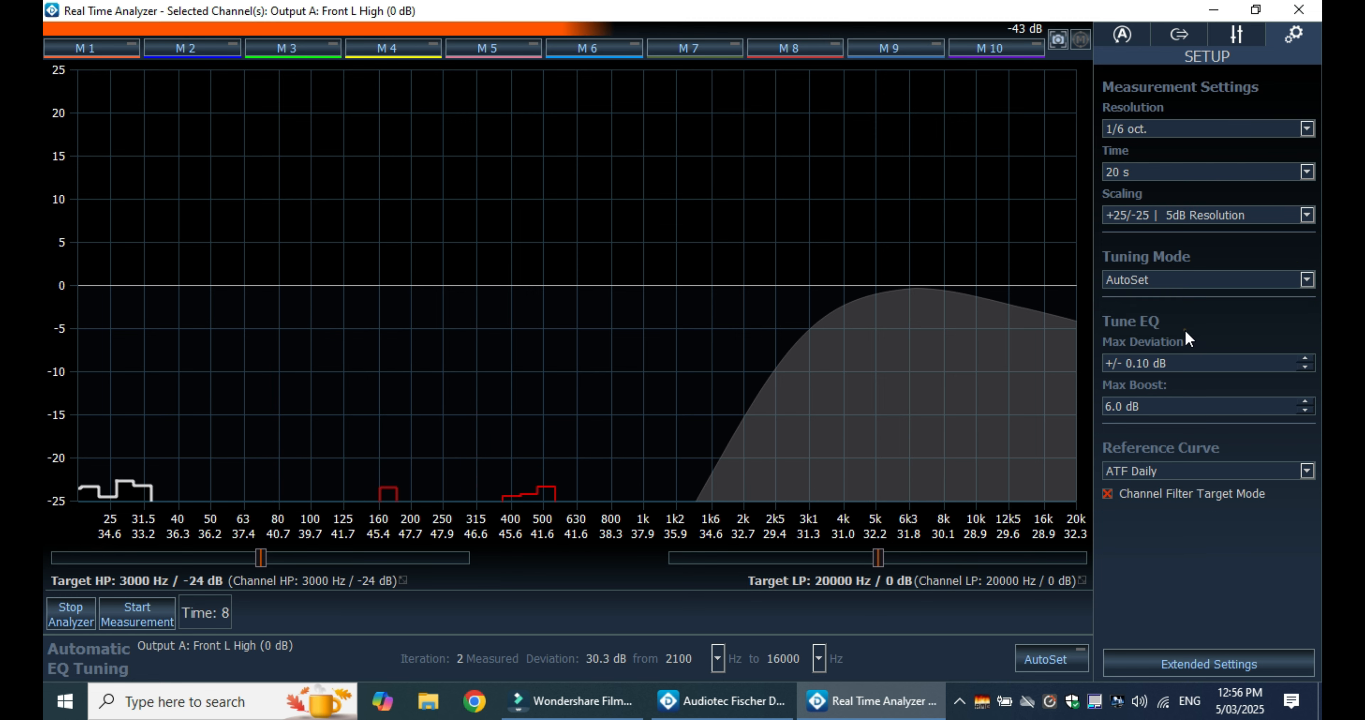
{"action": "left_click", "coordinate": [1184, 329]}
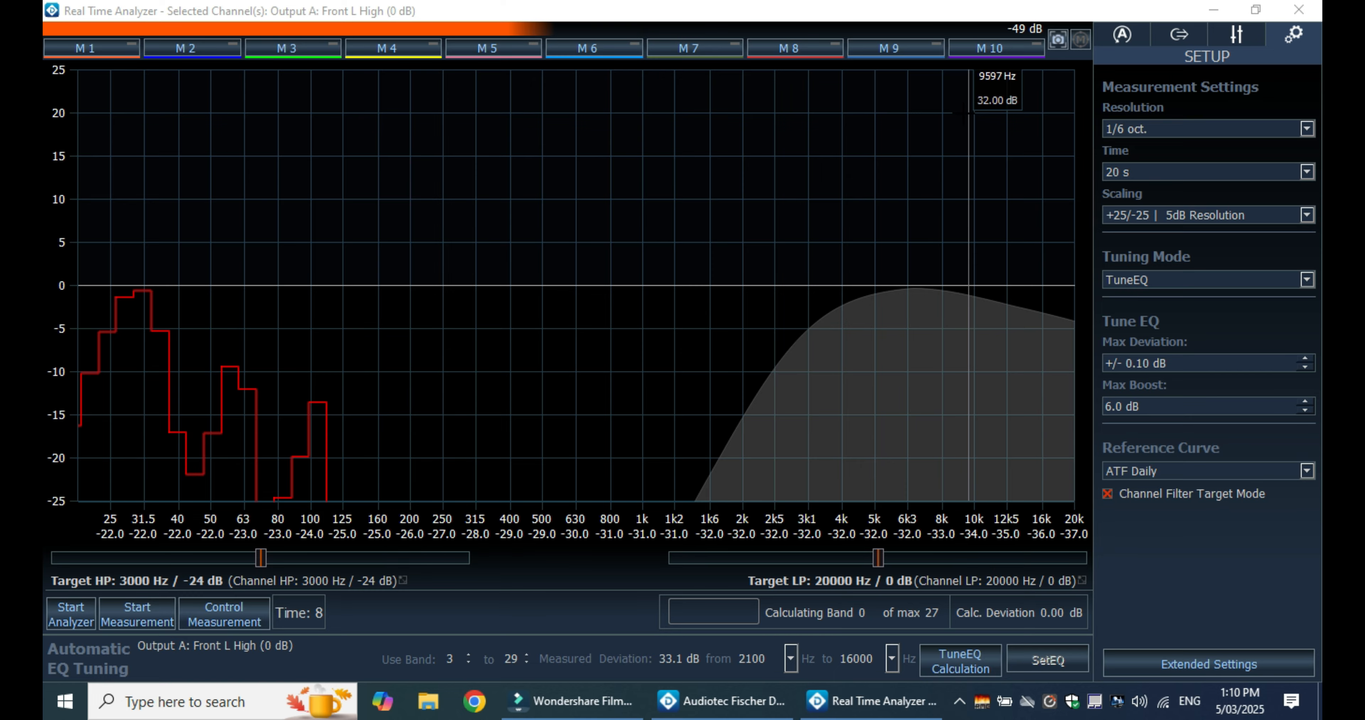
- Switch to the DSP PC-Tool, examine the time alignment settings and the Automatic Time Measurement window, and return to the output settings
{"action": "left_click", "coordinate": [1222, 12]}
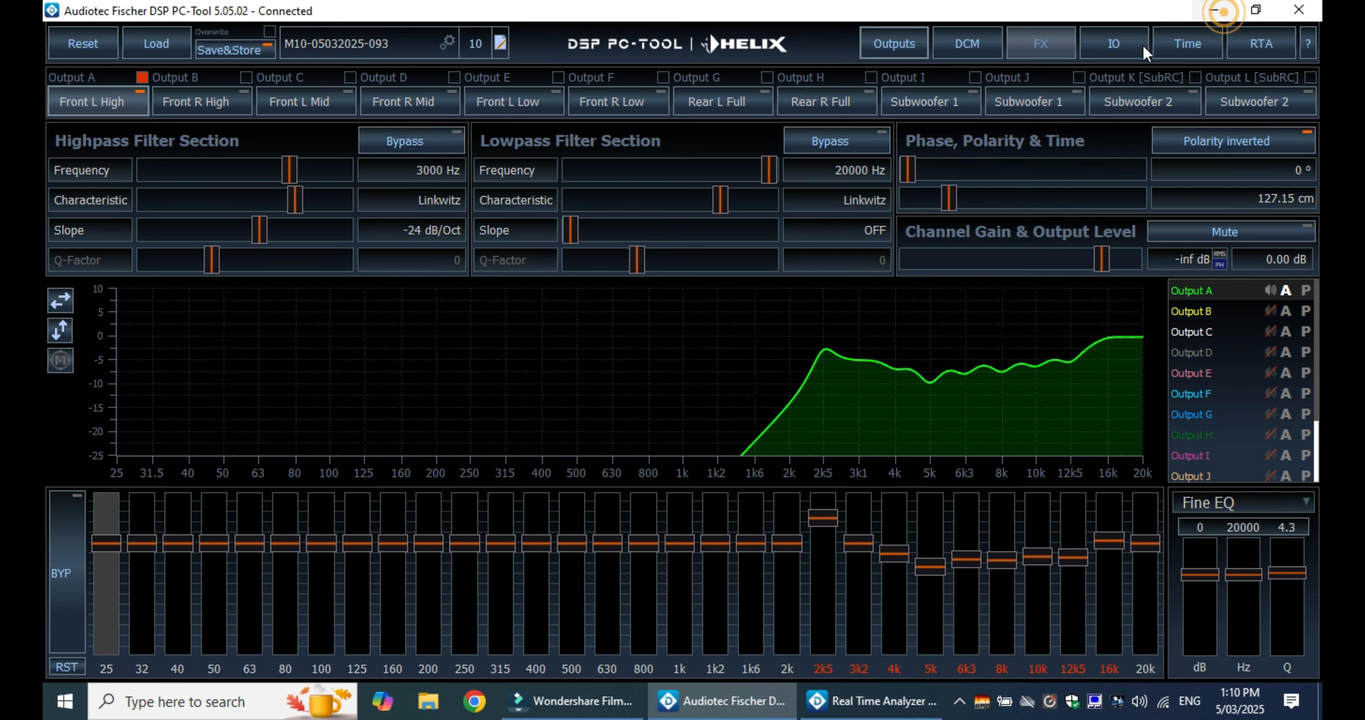
{"action": "left_click", "coordinate": [1178, 51]}
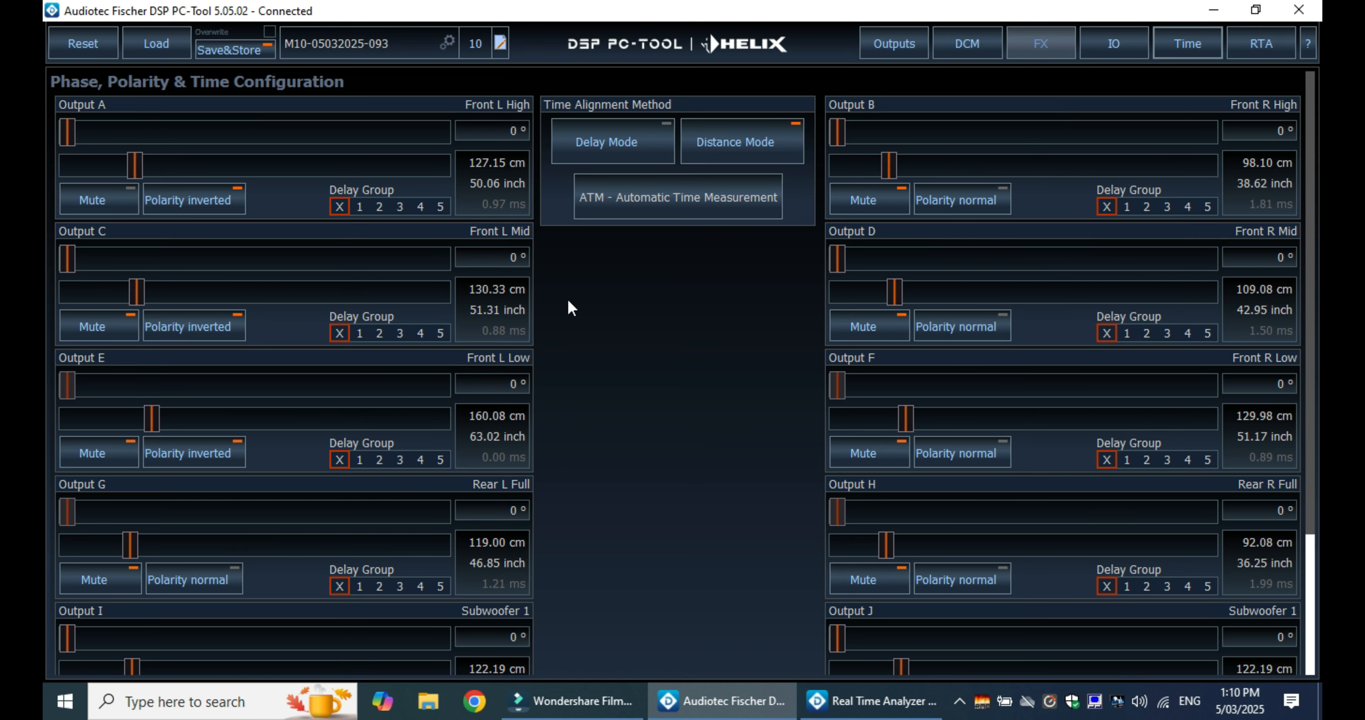
{"action": "left_click", "coordinate": [742, 214]}
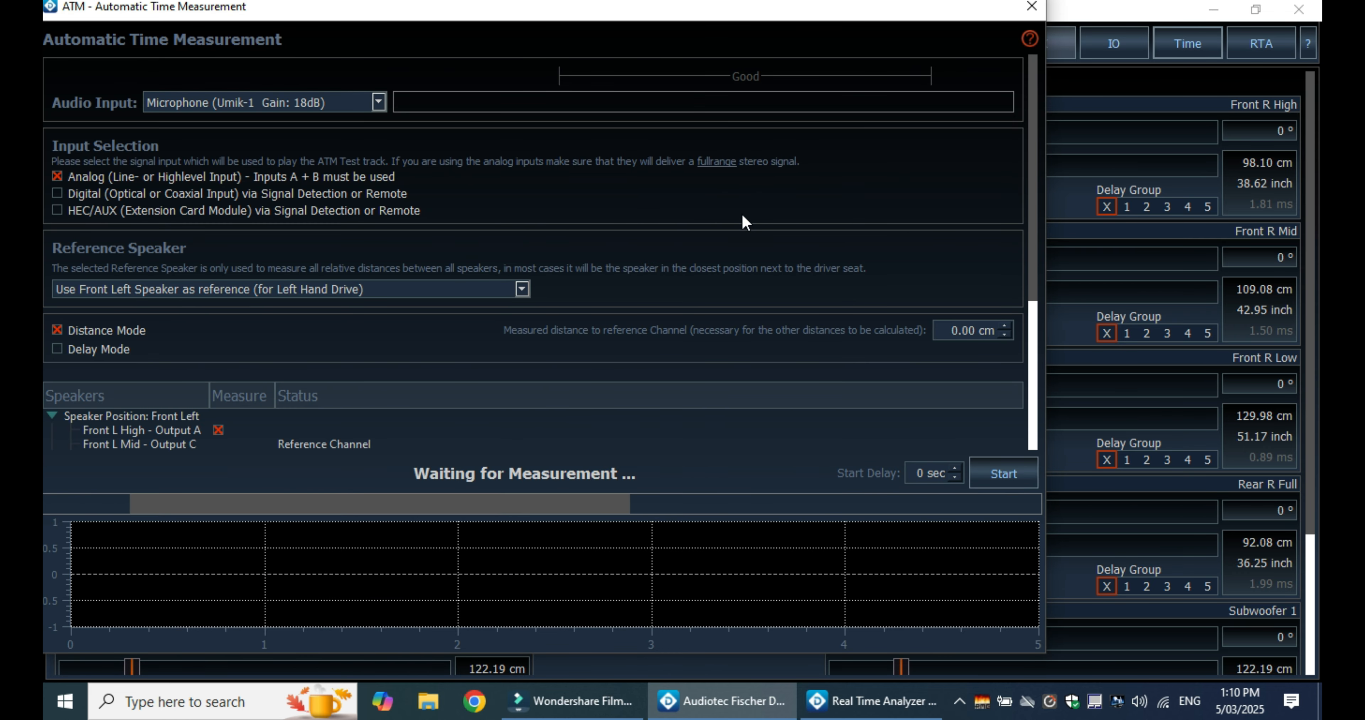
{"action": "left_click", "coordinate": [1025, 7]}
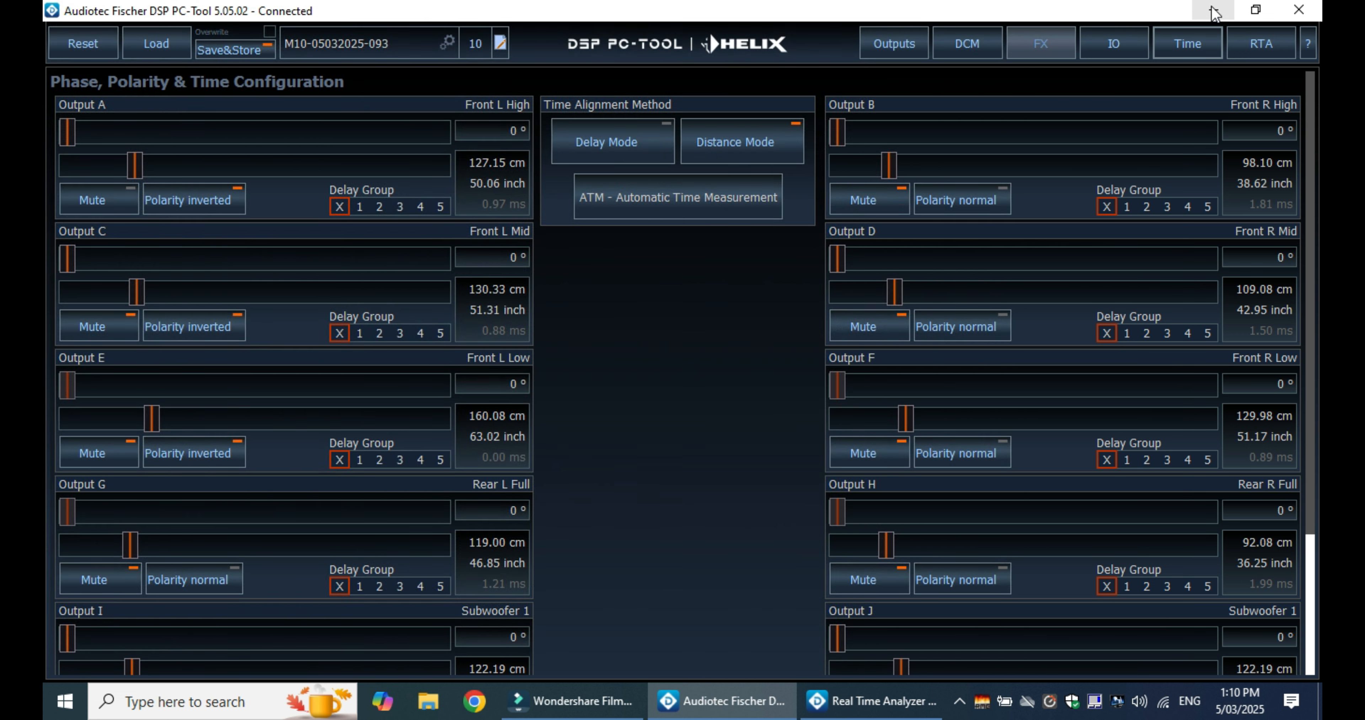
{"action": "left_click", "coordinate": [902, 29]}
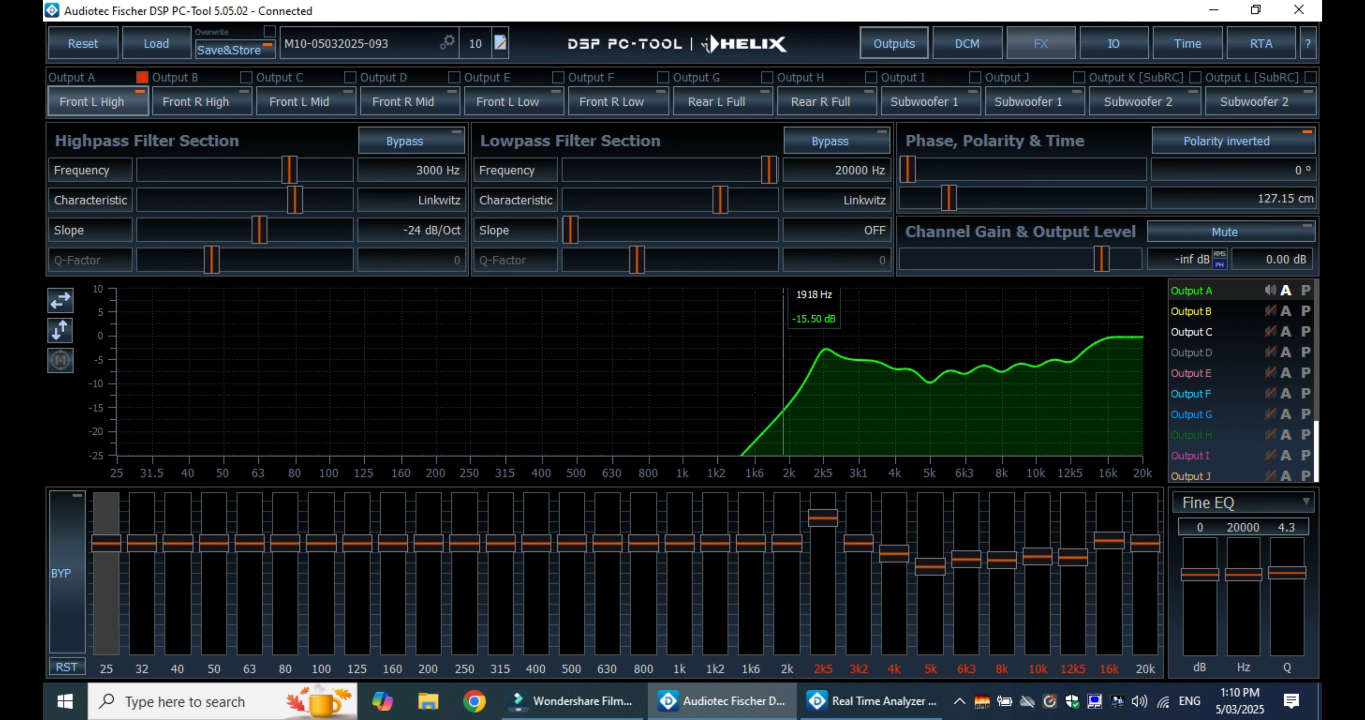